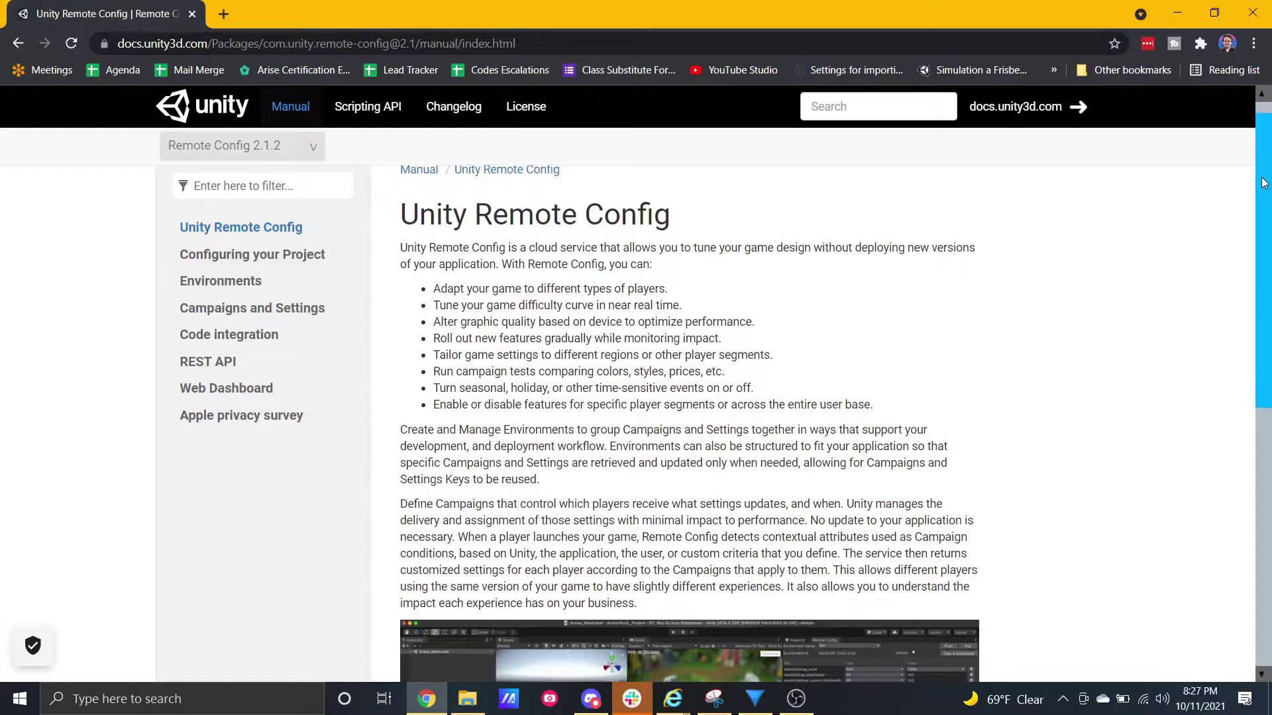
Step: Read through the Unity Remote Config manual overview and its Code integration page
scroll(1267, 240, "down", 4)
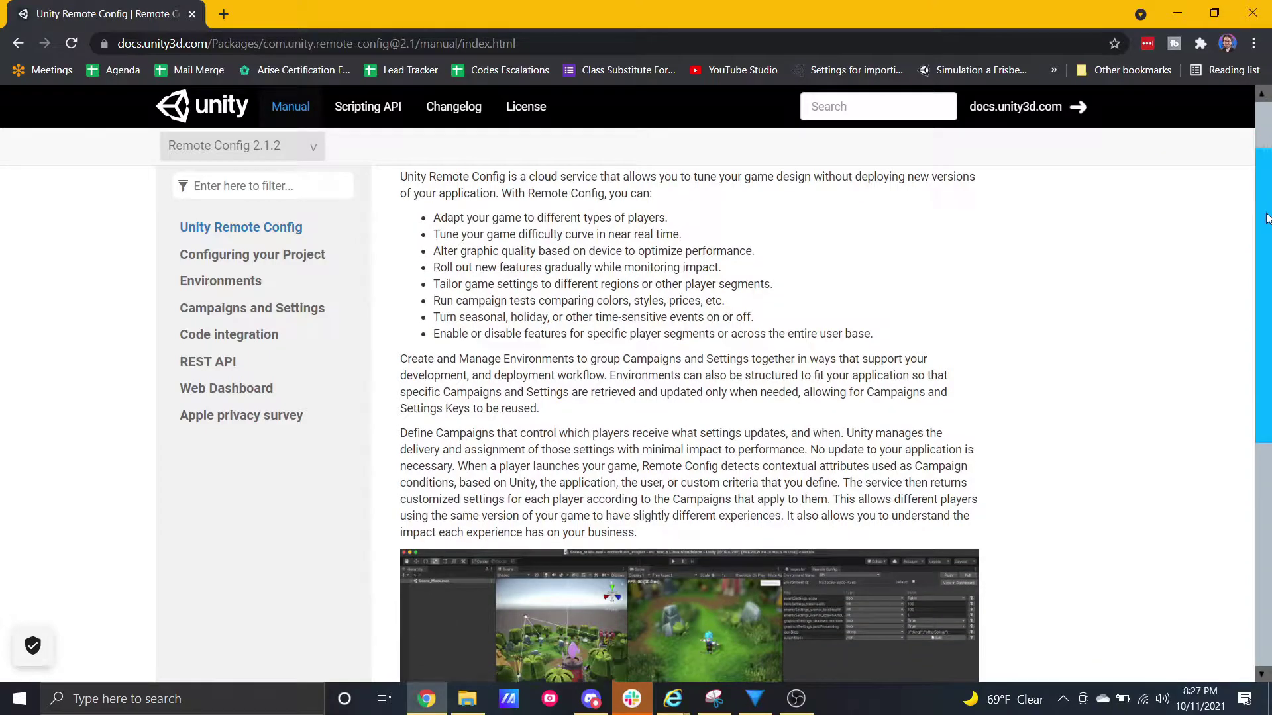
left_click_drag(1267, 240, 1268, 344)
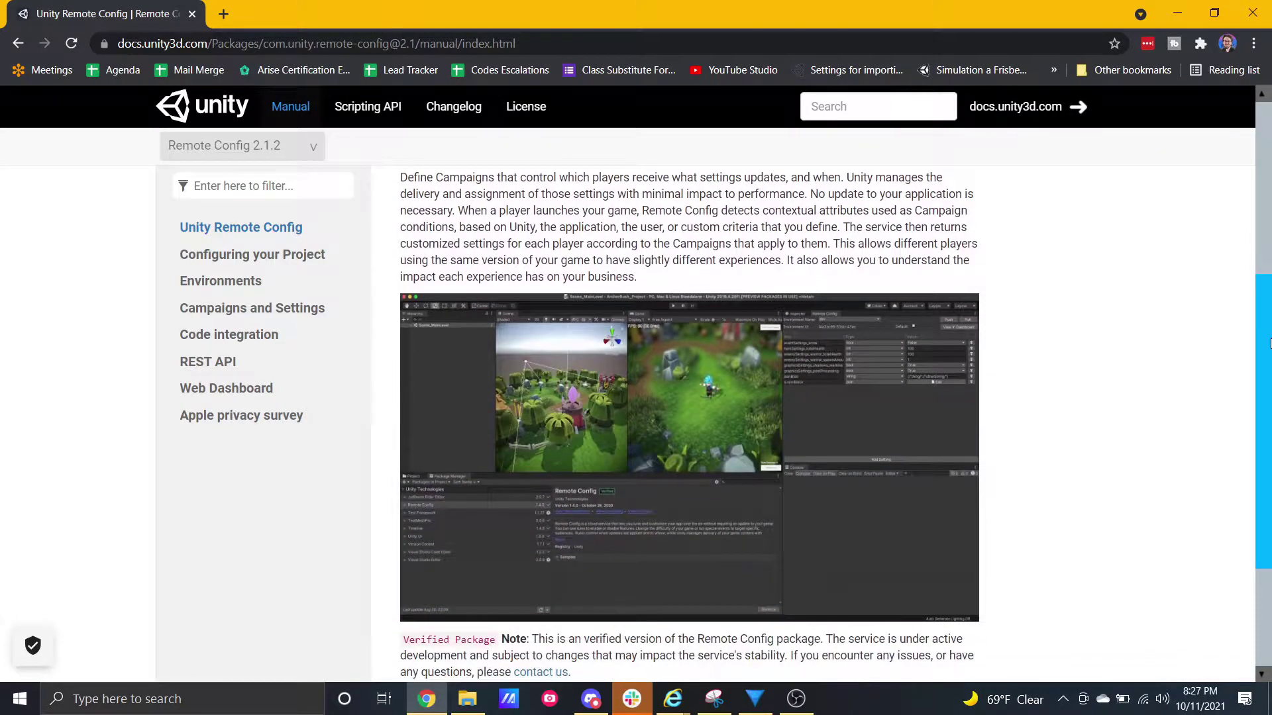
scroll(612, 384, "down", 3)
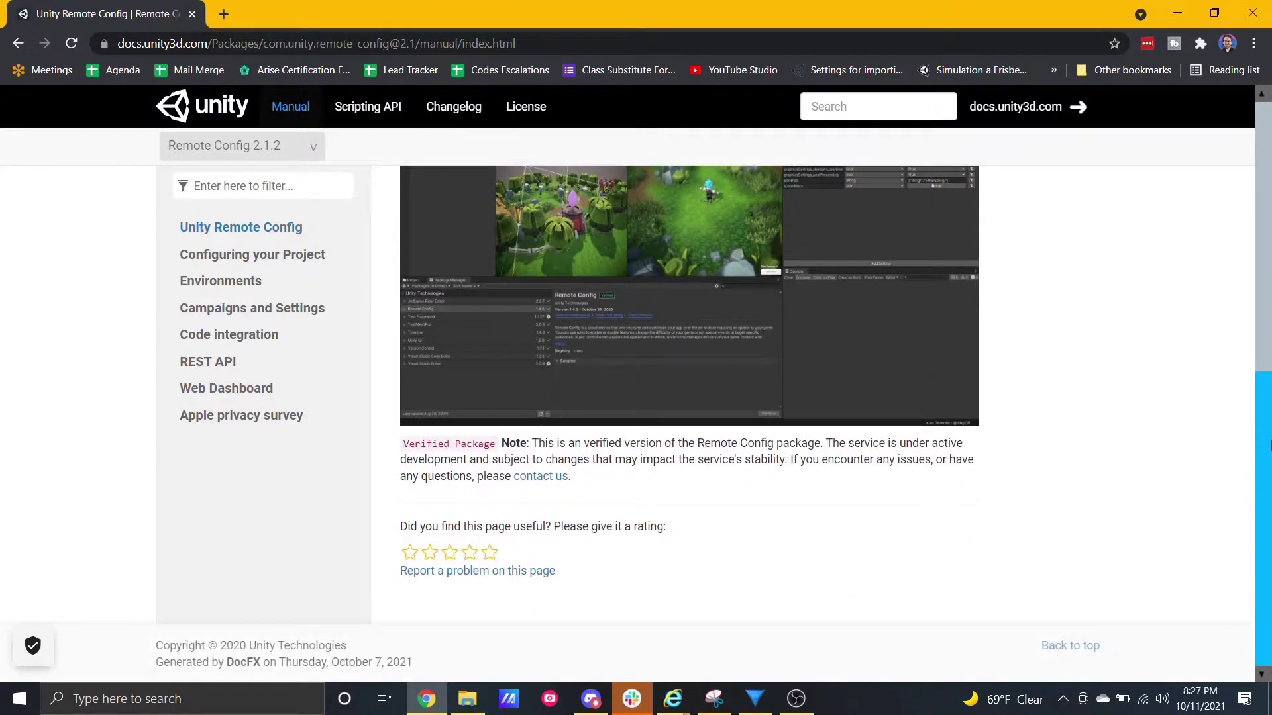
left_click(220, 338)
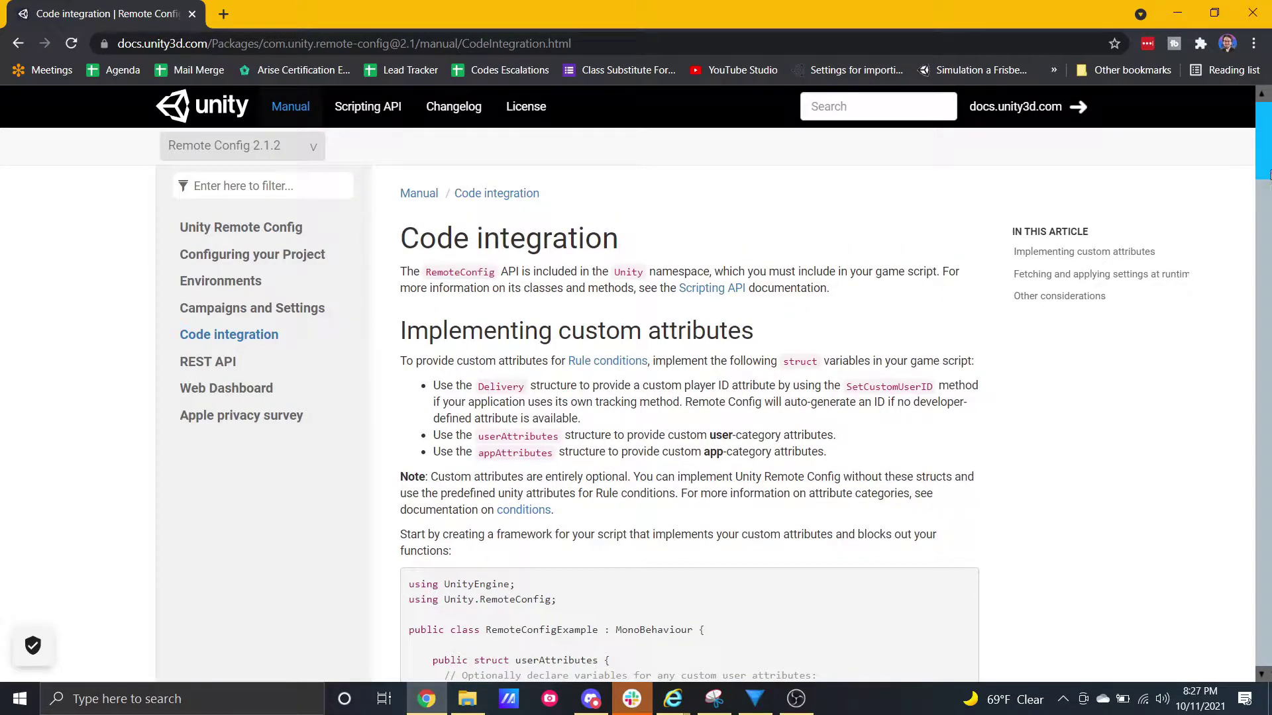
scroll(1267, 156, "down", 4)
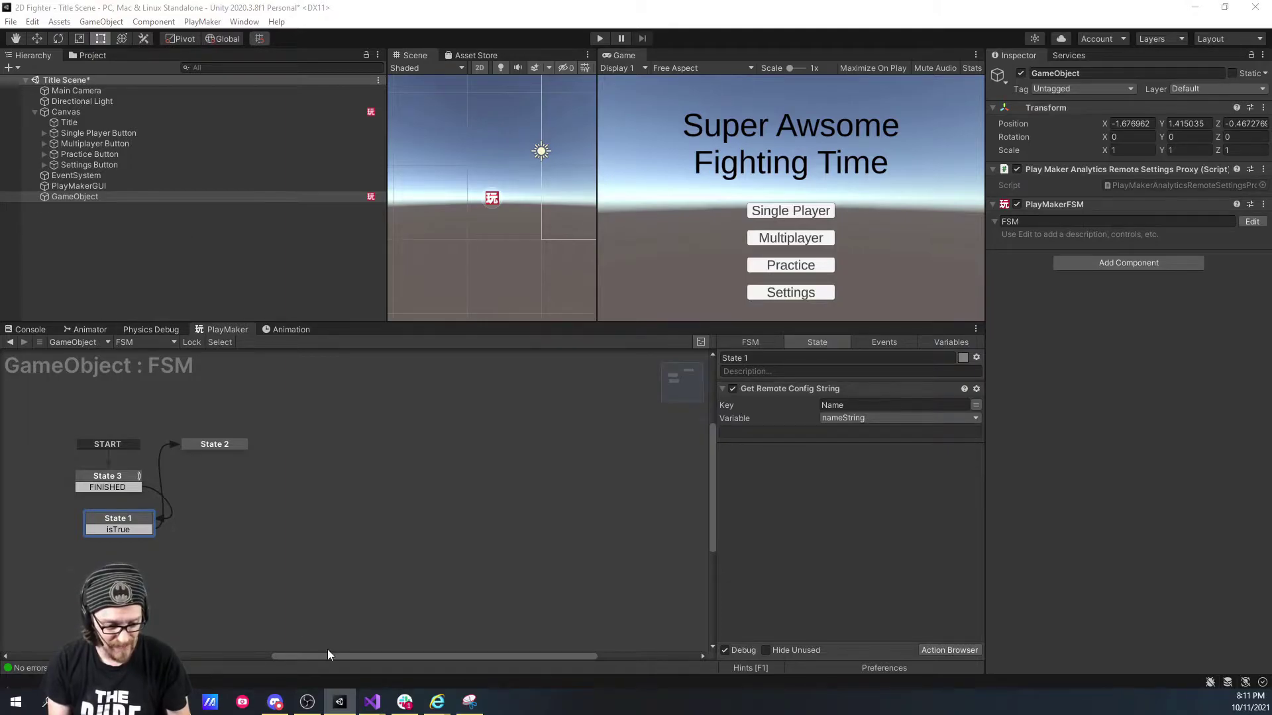
Step: Add a Get Remote Config Variables action to State 1 and close the action browser
key("Return")
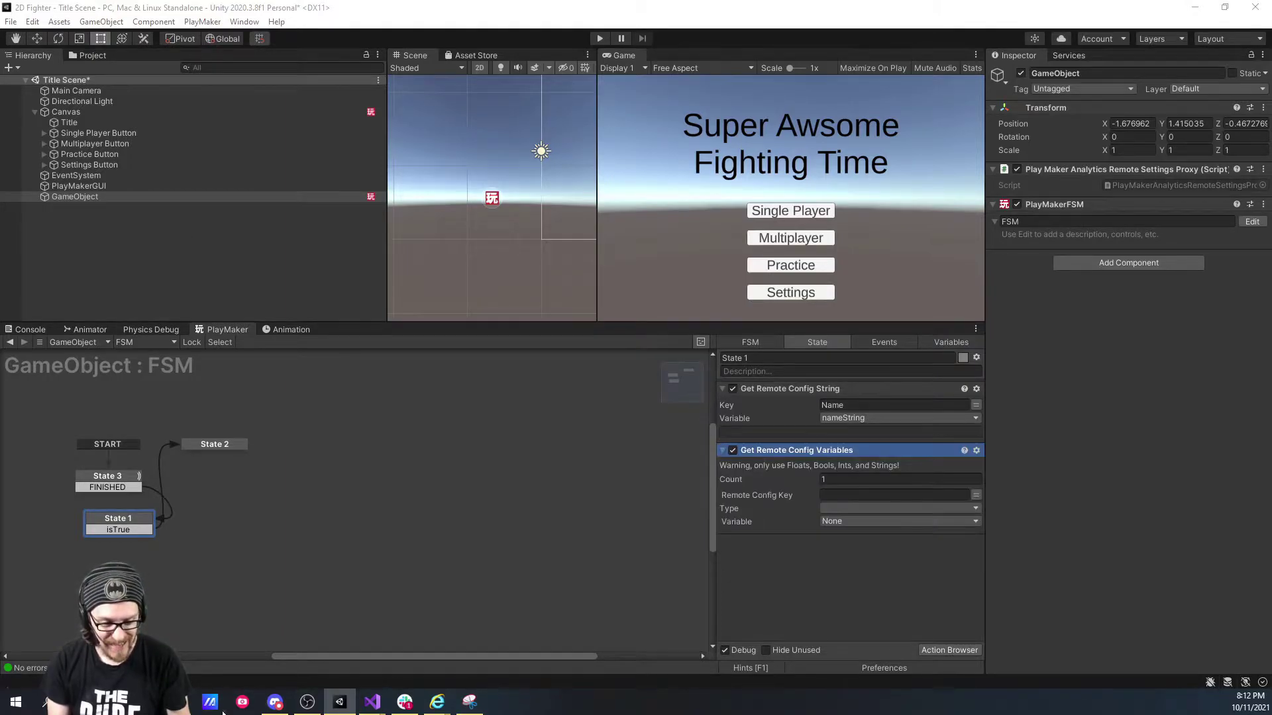
left_click_drag(296, 345, 363, 30)
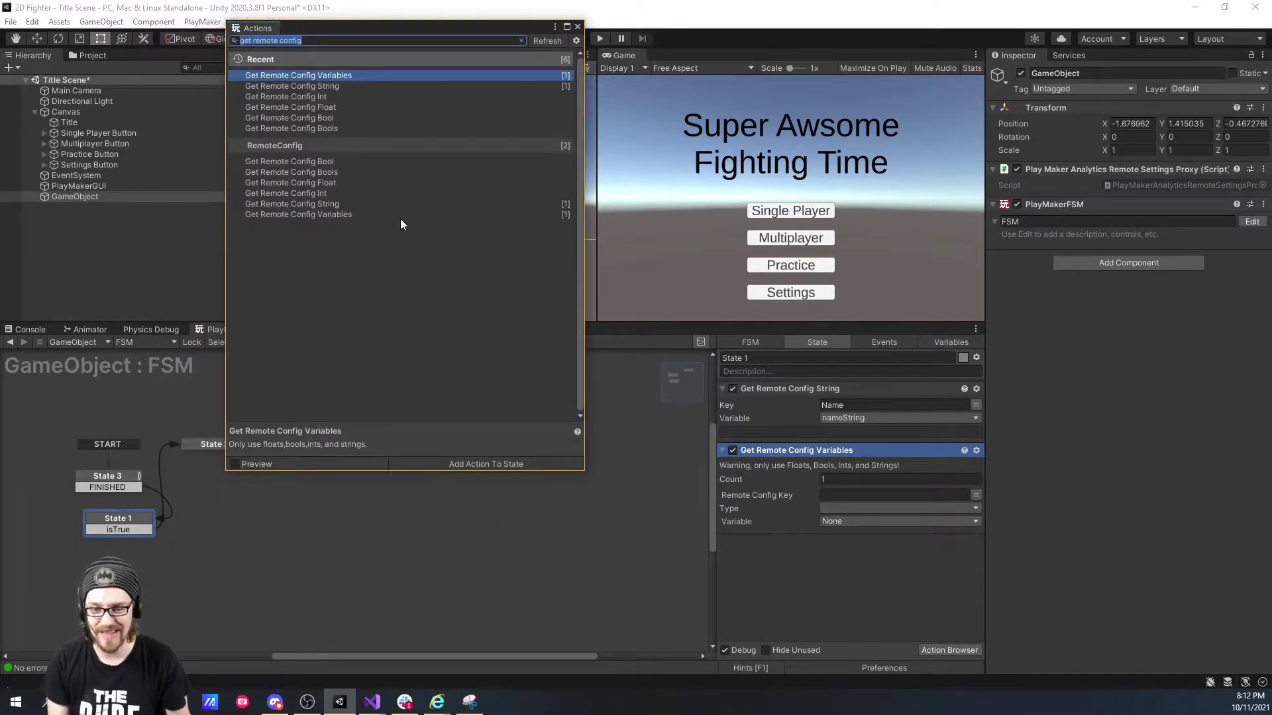
left_click(576, 27)
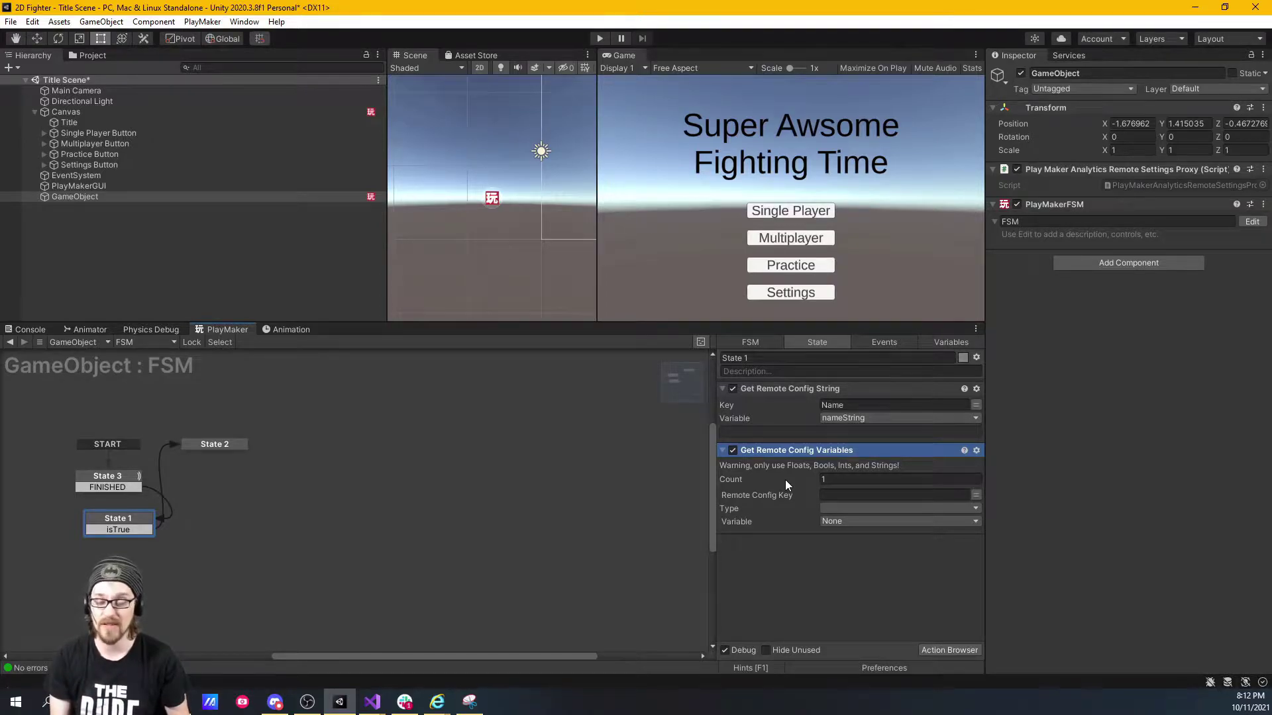
Step: Set the Get Remote Config Variables count to 10 and the first entry's type to Enum, leaving its variable unassigned
left_click(861, 477)
type("10")
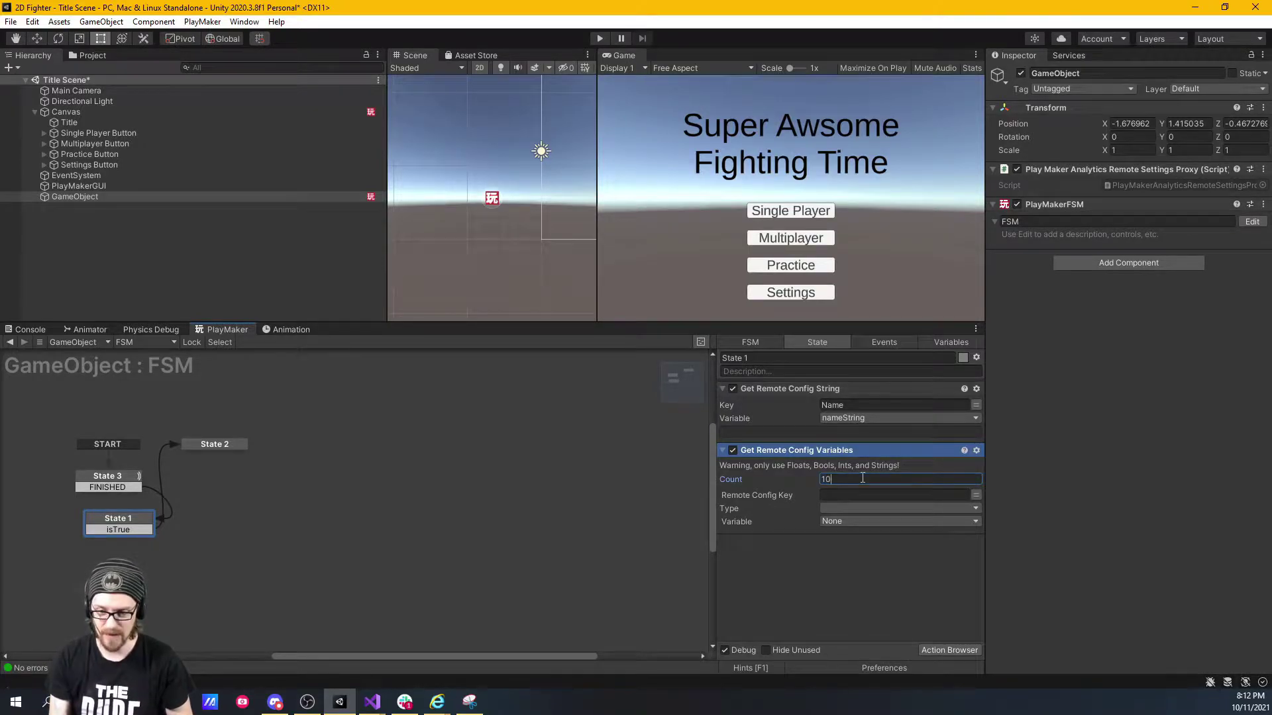
left_click(843, 509)
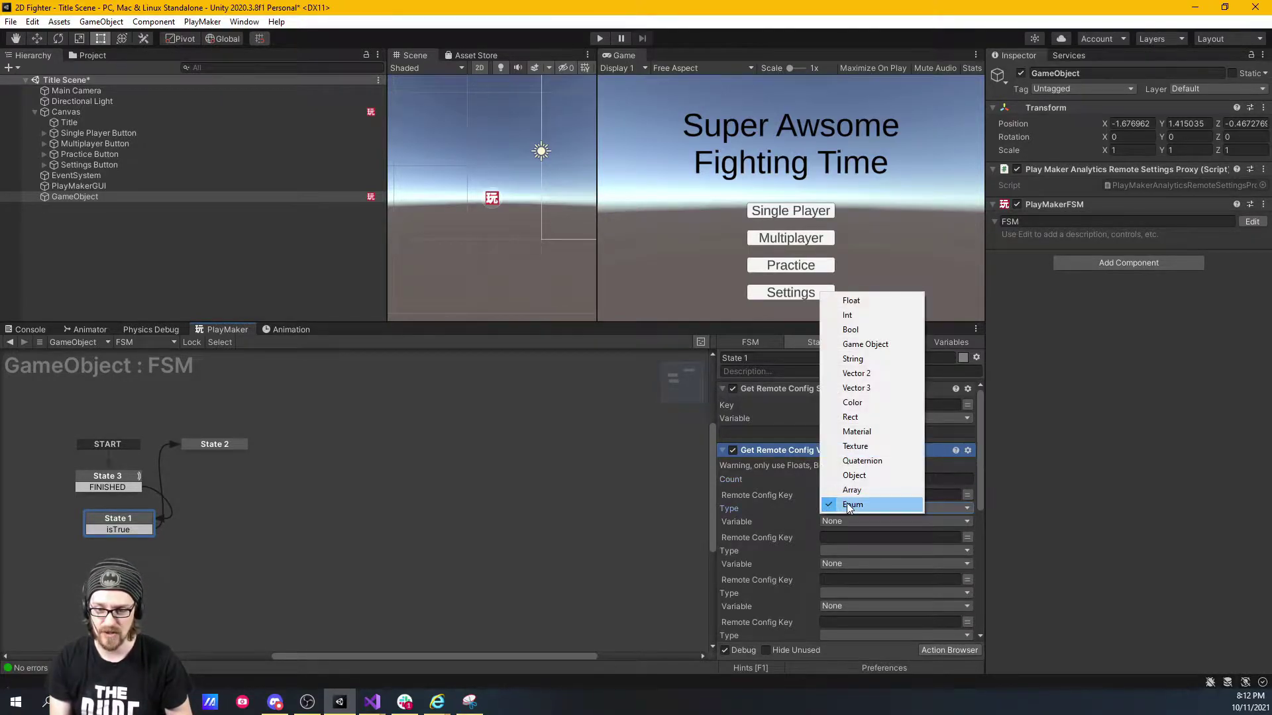
left_click(861, 506)
left_click(906, 521)
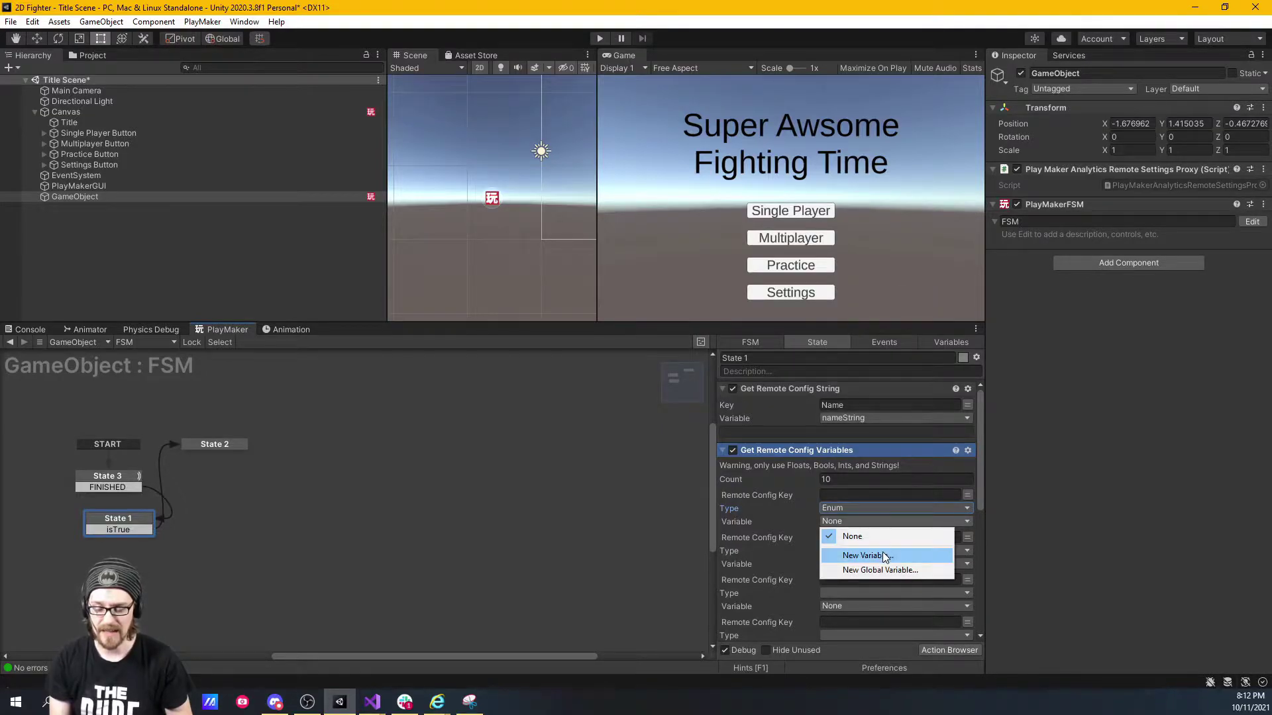
left_click(761, 498)
Step: Delete the Get Remote Config Variables and Get Remote Config String actions from State 1
left_click(769, 451)
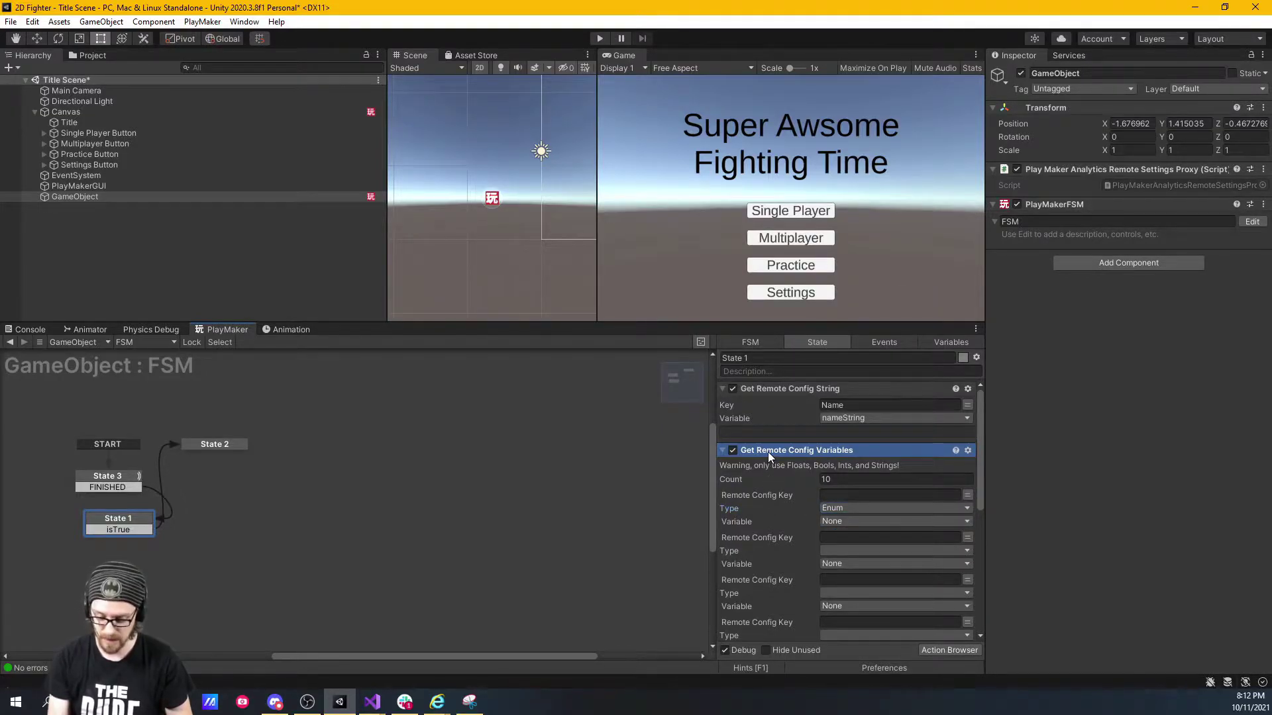
key("Delete")
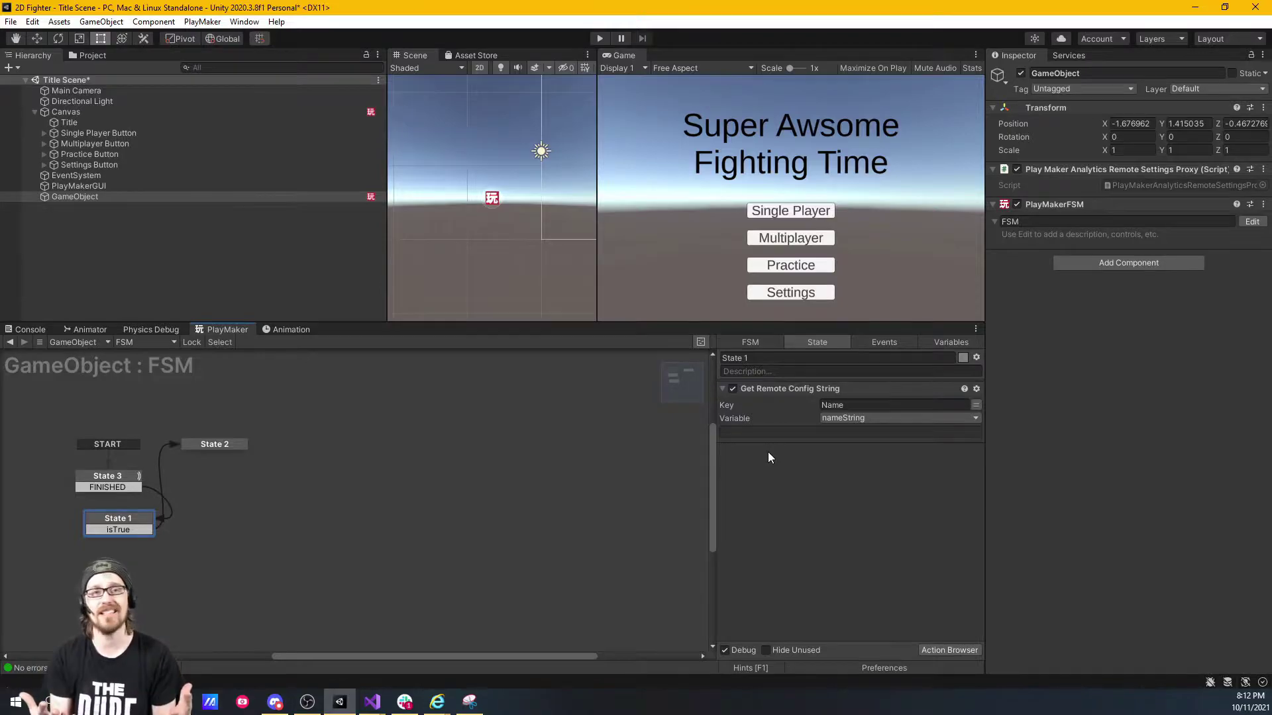
left_click(773, 394)
key("Delete")
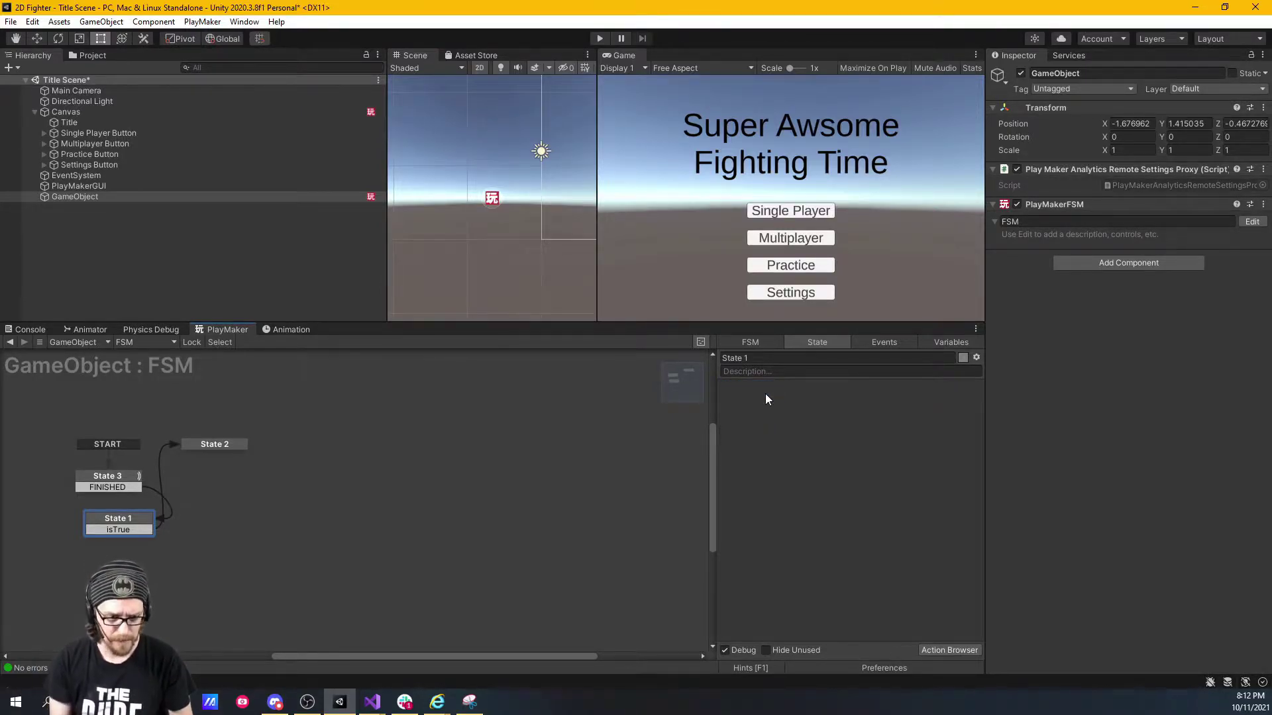
Step: Delete State 1 and State 2 from the GameObject's FSM
left_click(101, 476)
left_click(125, 510)
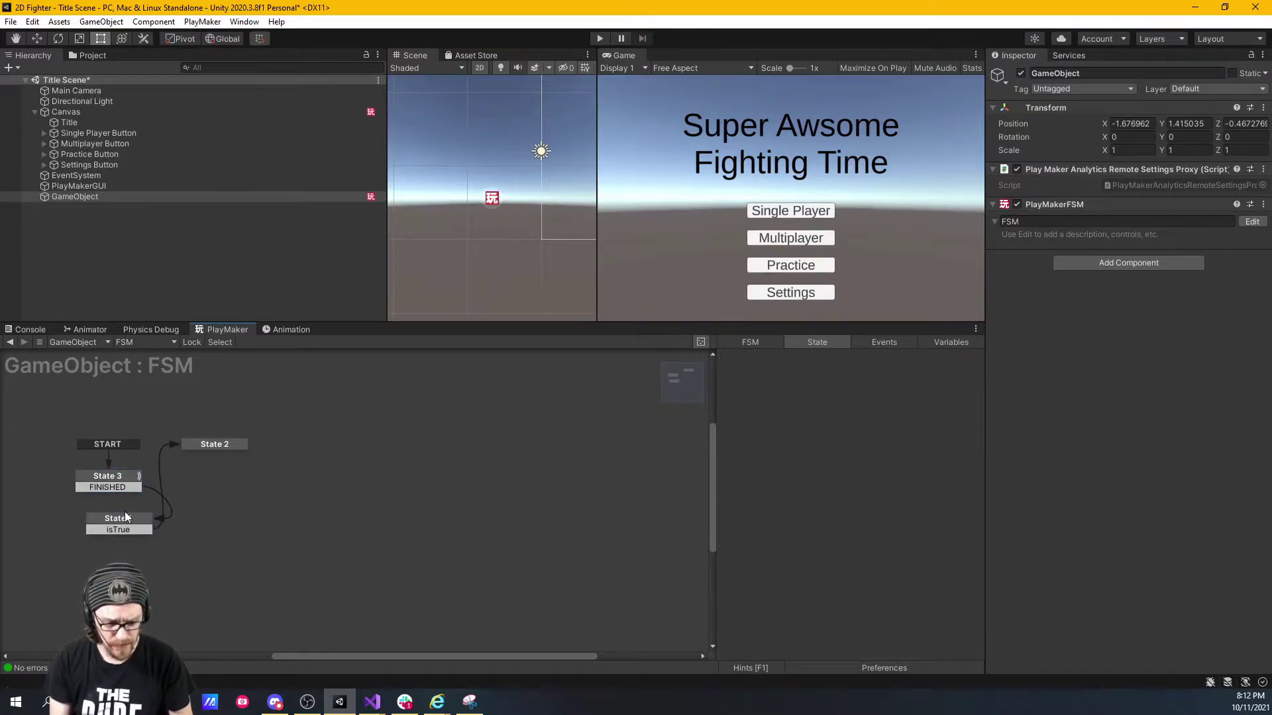
left_click(126, 519)
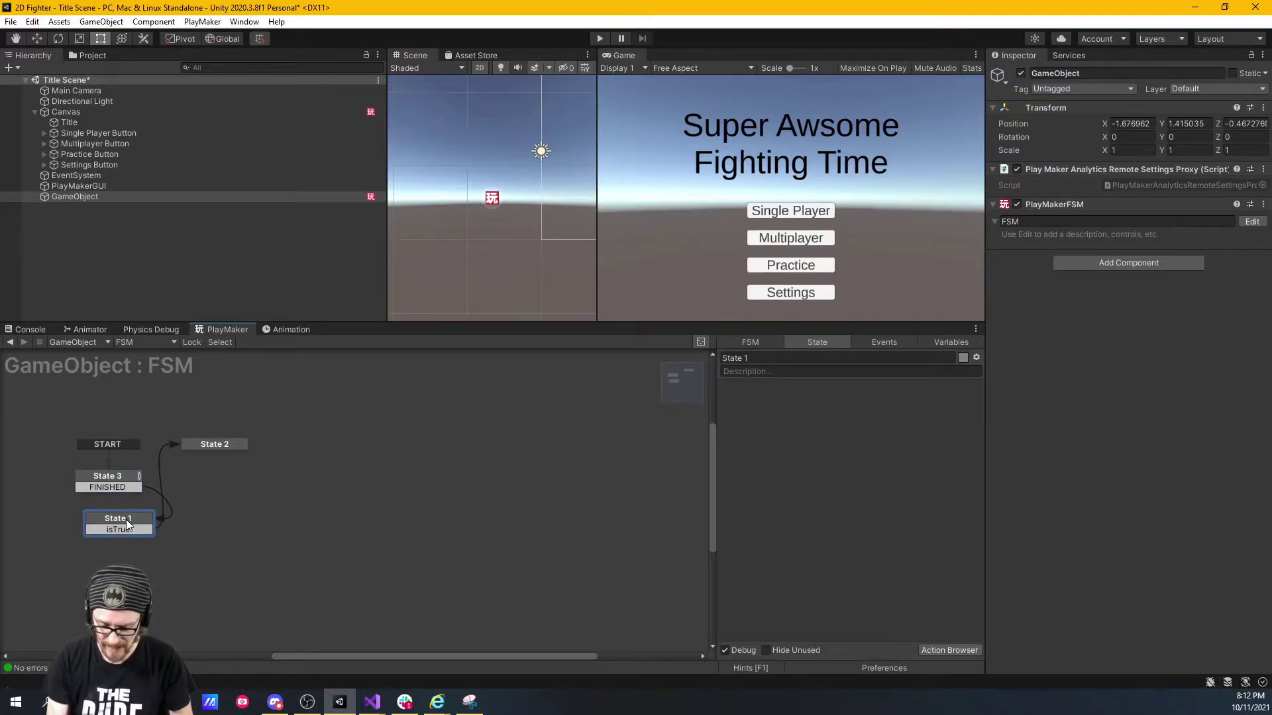
key("Delete")
left_click(212, 444)
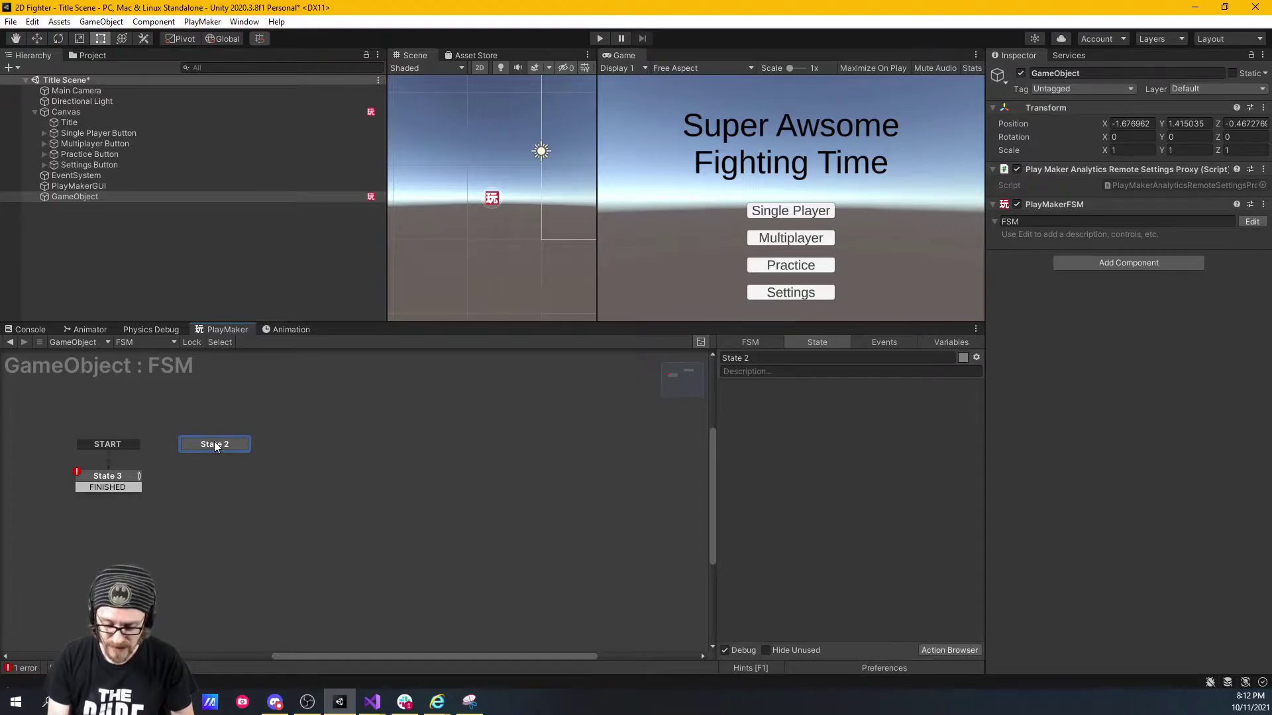
key("Delete")
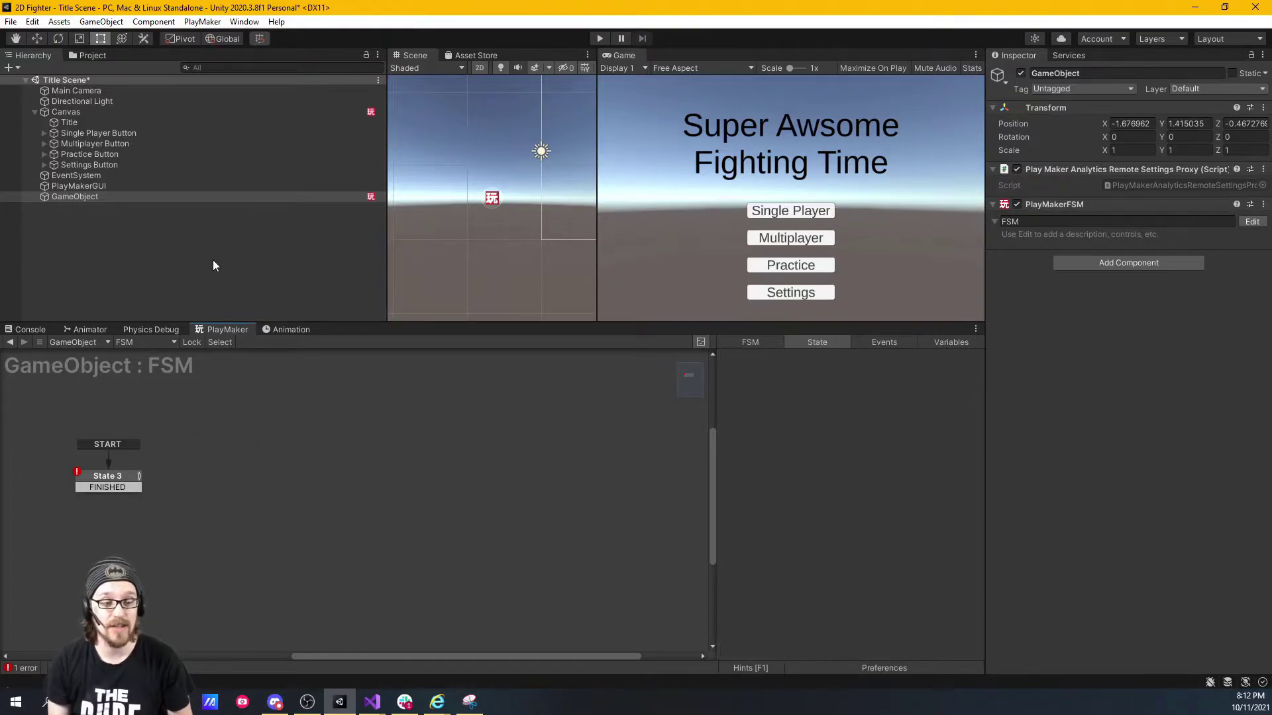
Step: Check the Remote Config package in the Package Manager's Unity Registry listing, then close the Package Manager
left_click(245, 21)
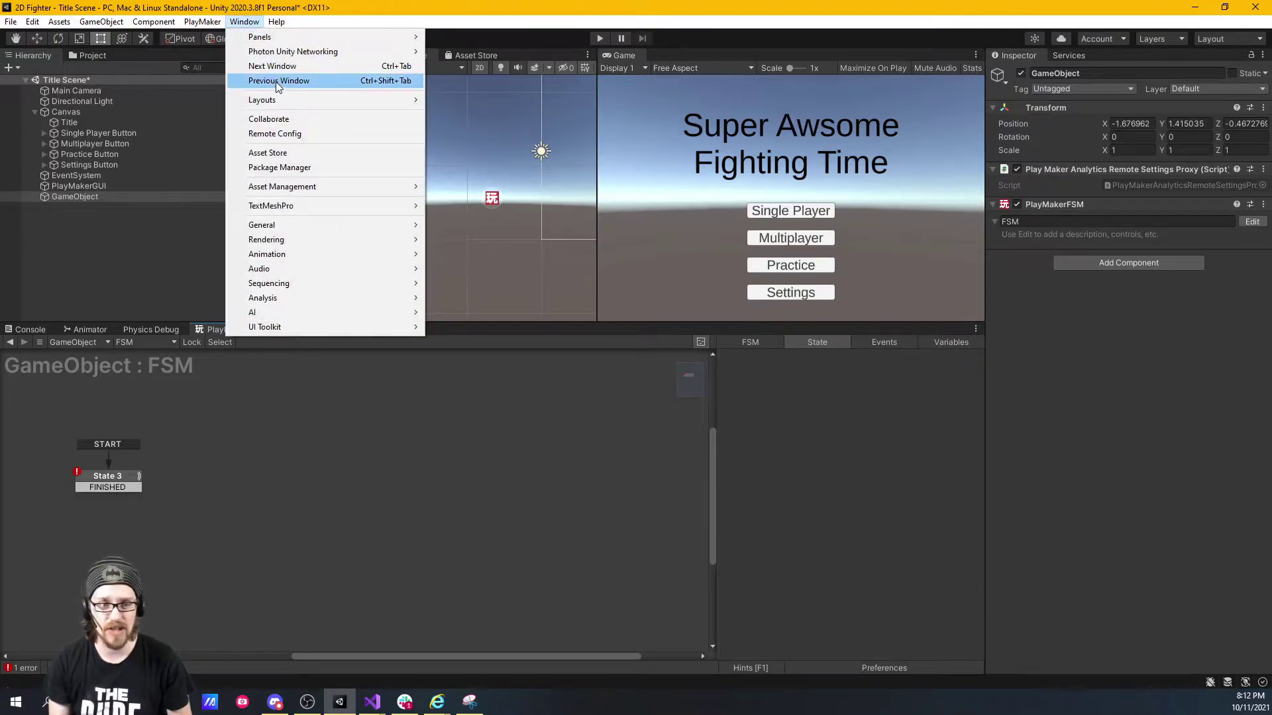
left_click(275, 166)
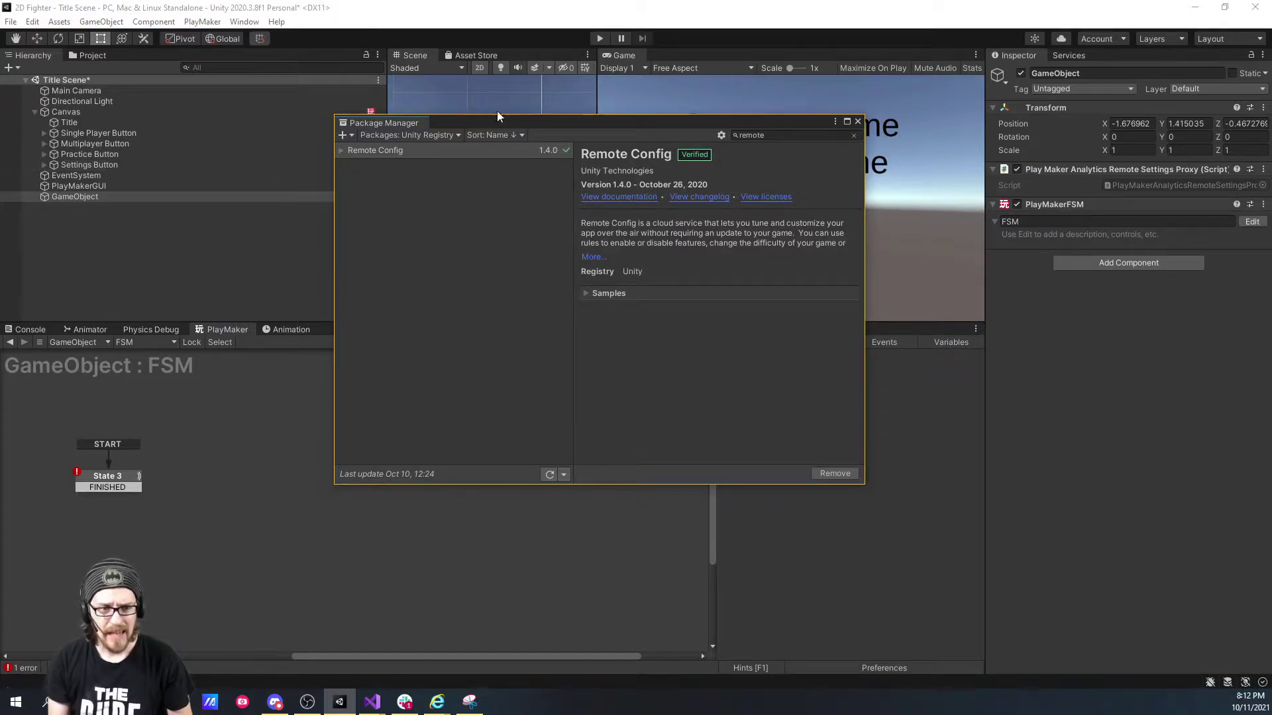
left_click(439, 133)
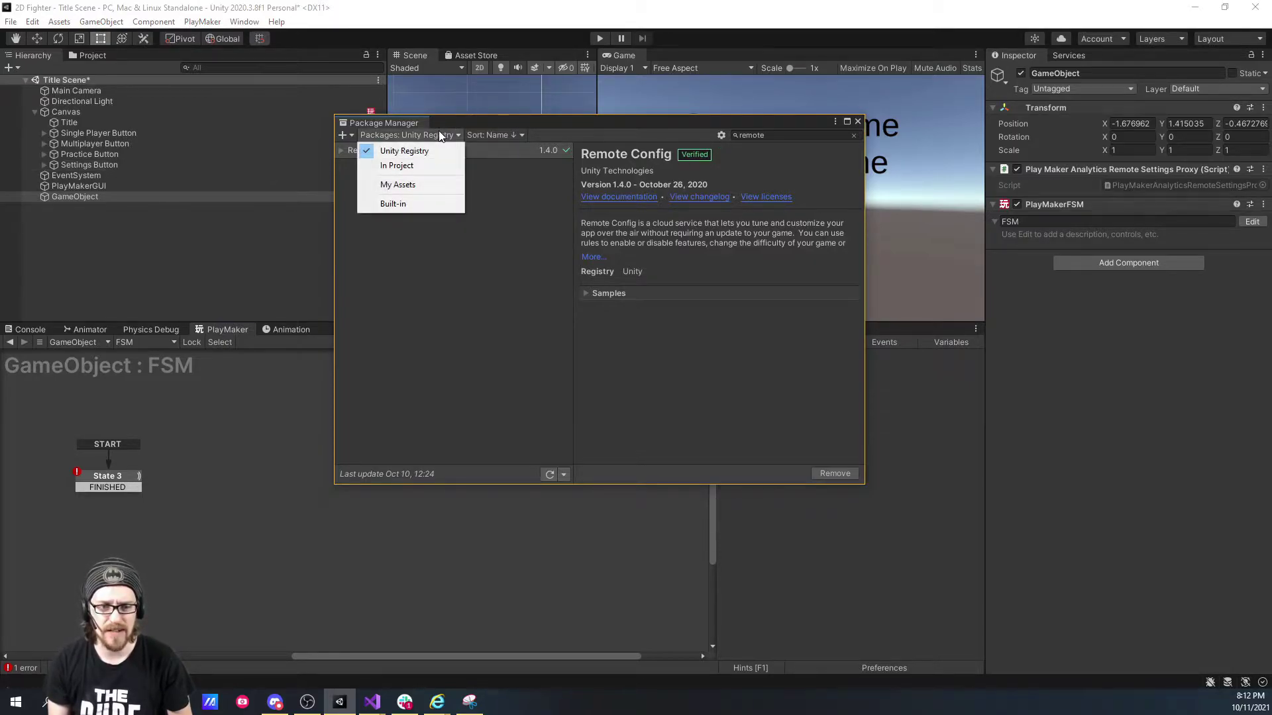
left_click(416, 150)
left_click(773, 141)
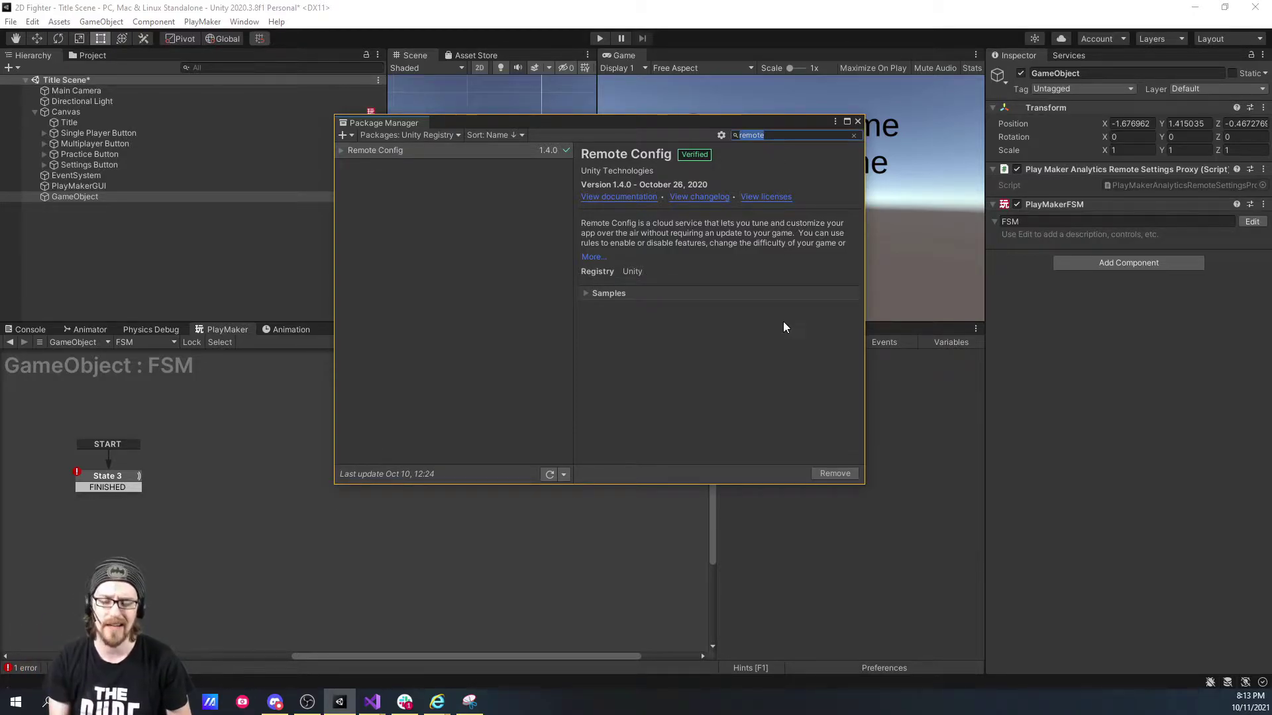
left_click(857, 121)
Step: Inspect the Remote Config window with its environment, rules and settings, then close it
left_click(245, 22)
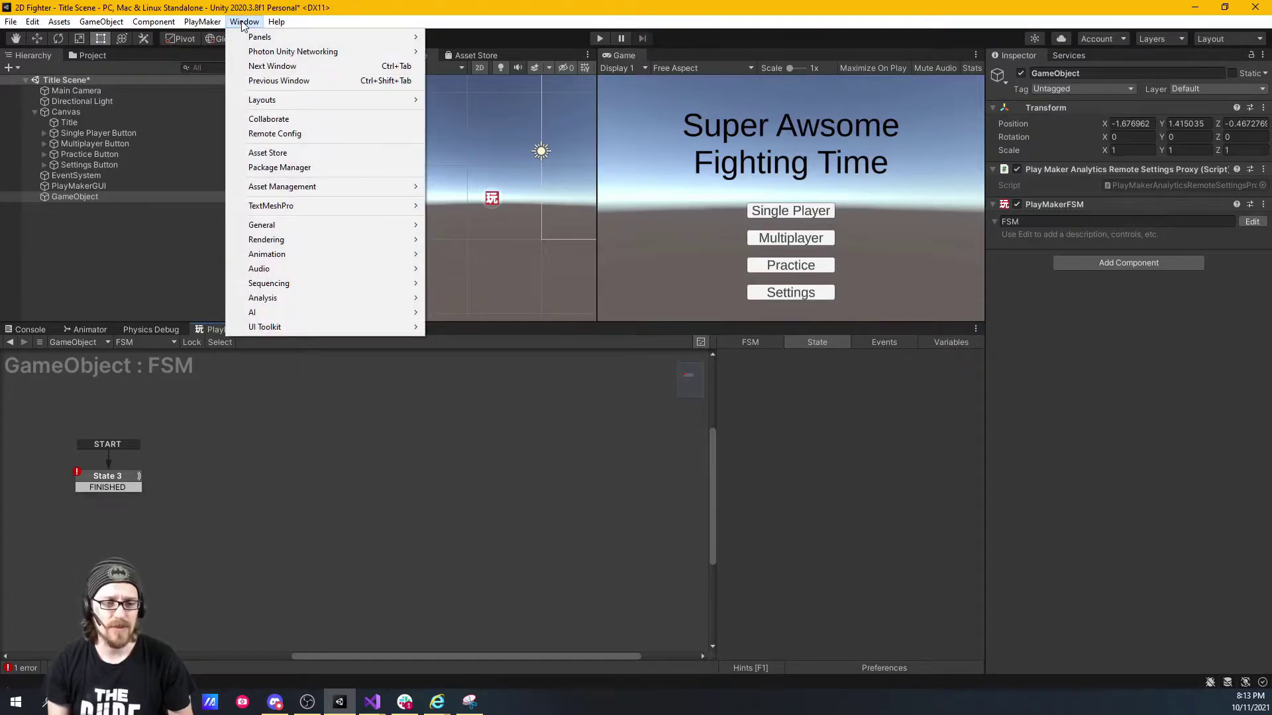
left_click(276, 134)
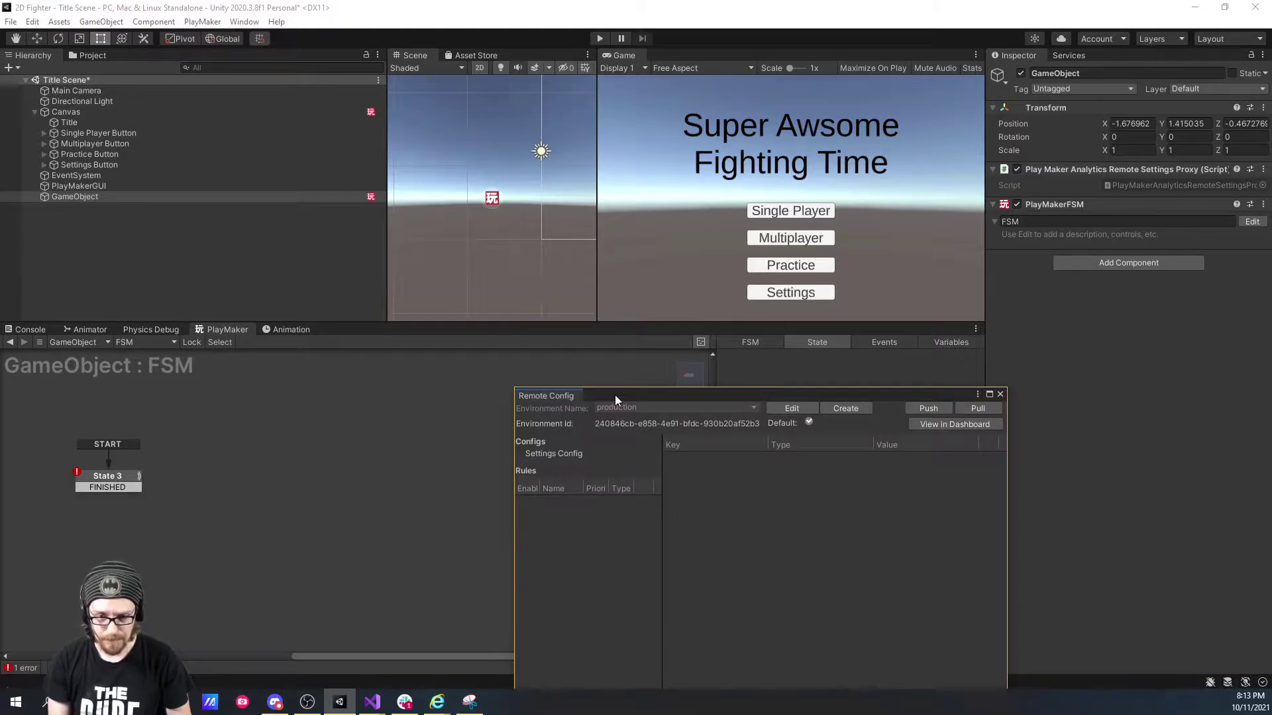
left_click_drag(615, 394, 419, 109)
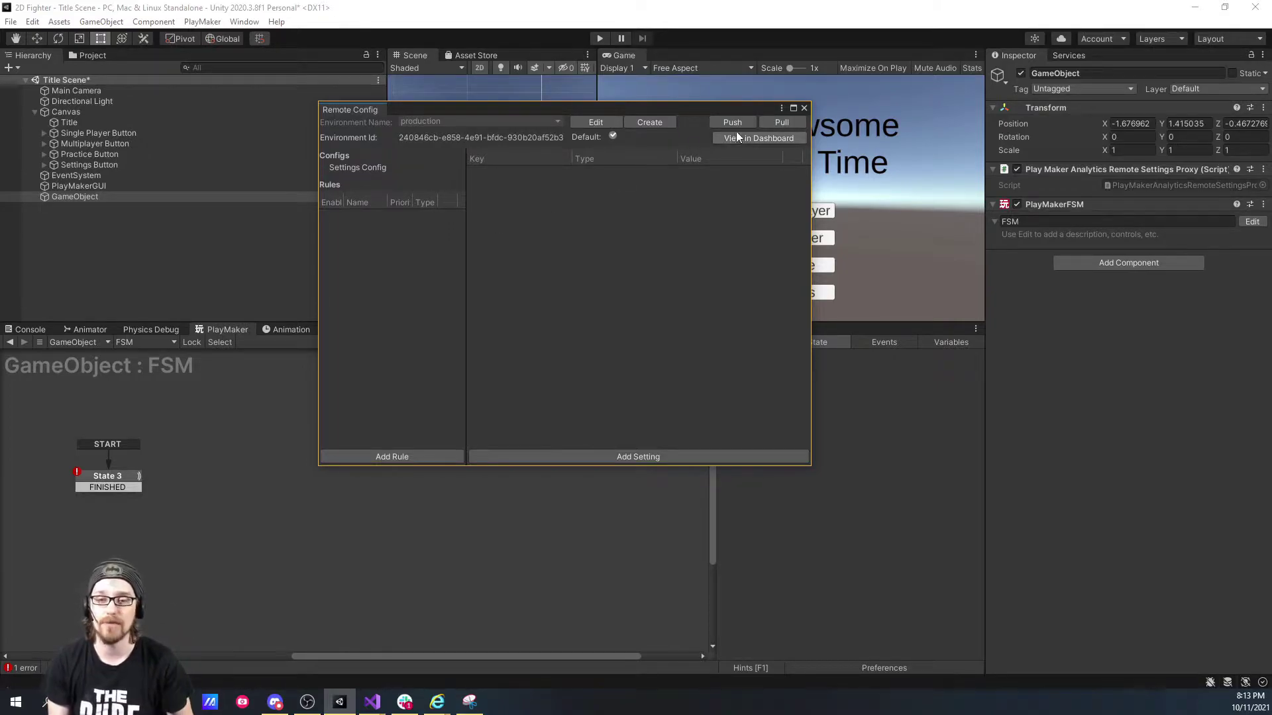
left_click(804, 108)
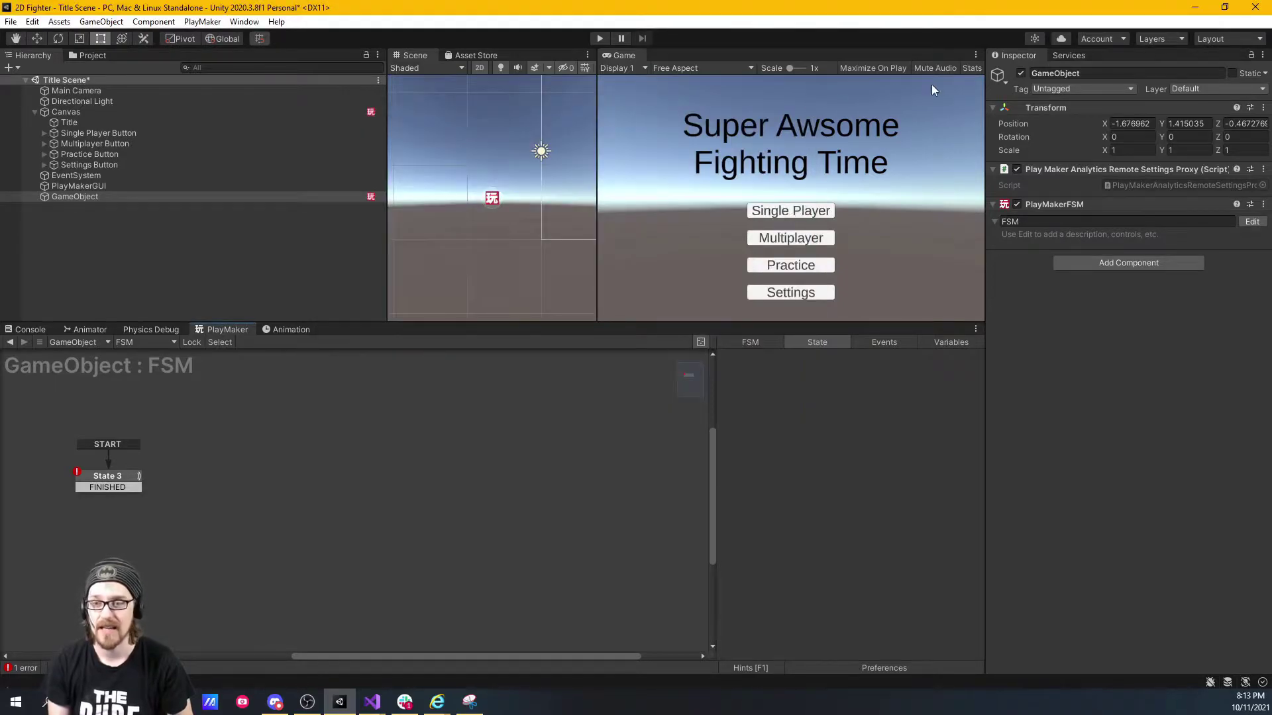
Step: Review the project's cloud services and the Services general settings in Project Settings, then close the settings
left_click(1061, 39)
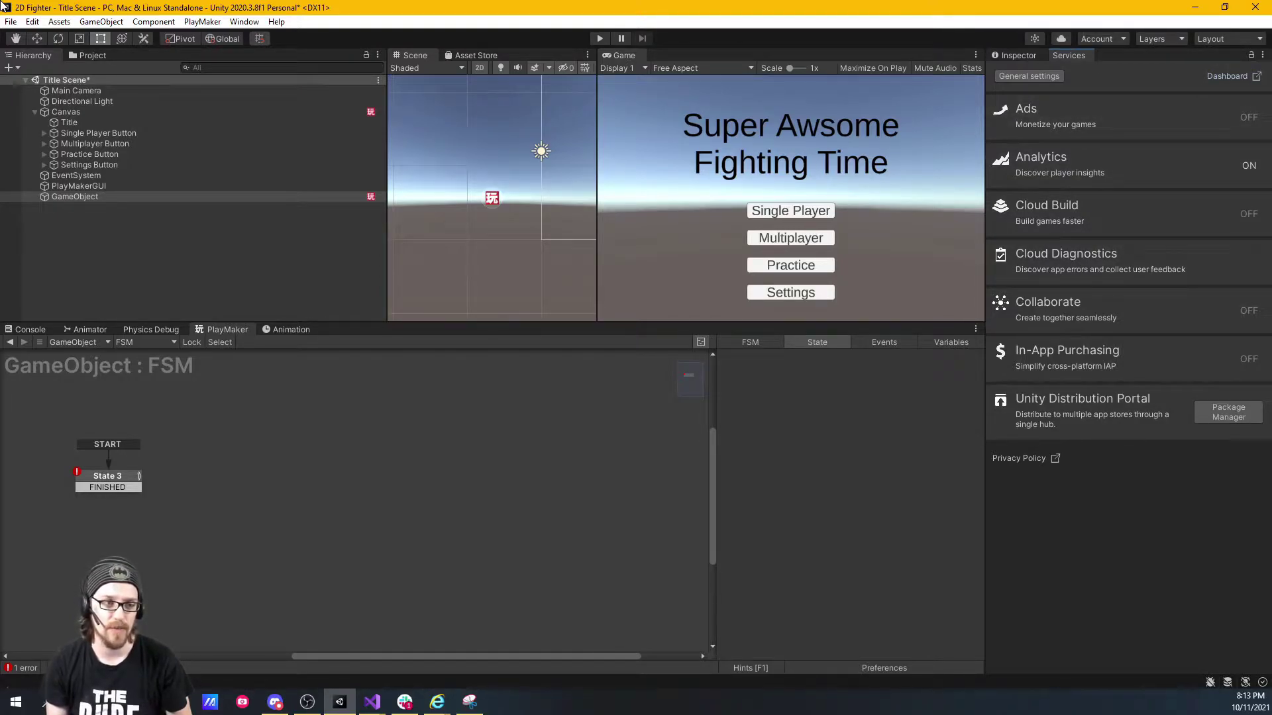
left_click(33, 21)
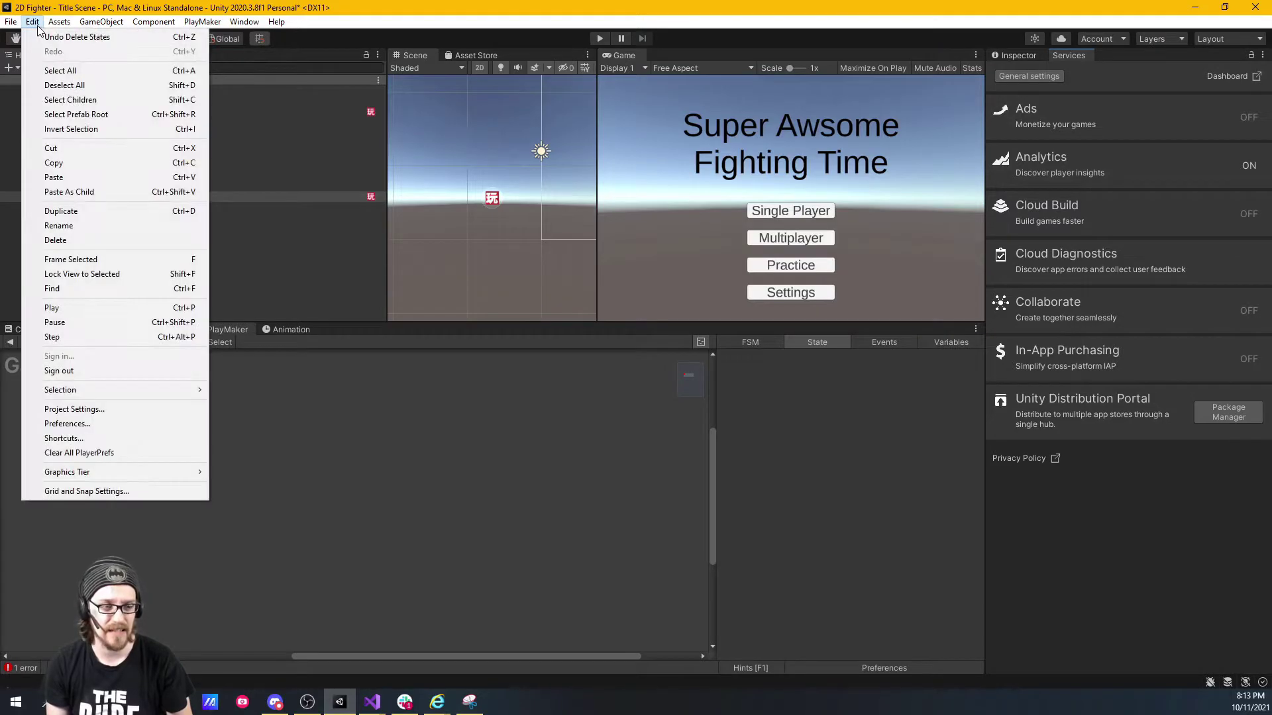
left_click(157, 411)
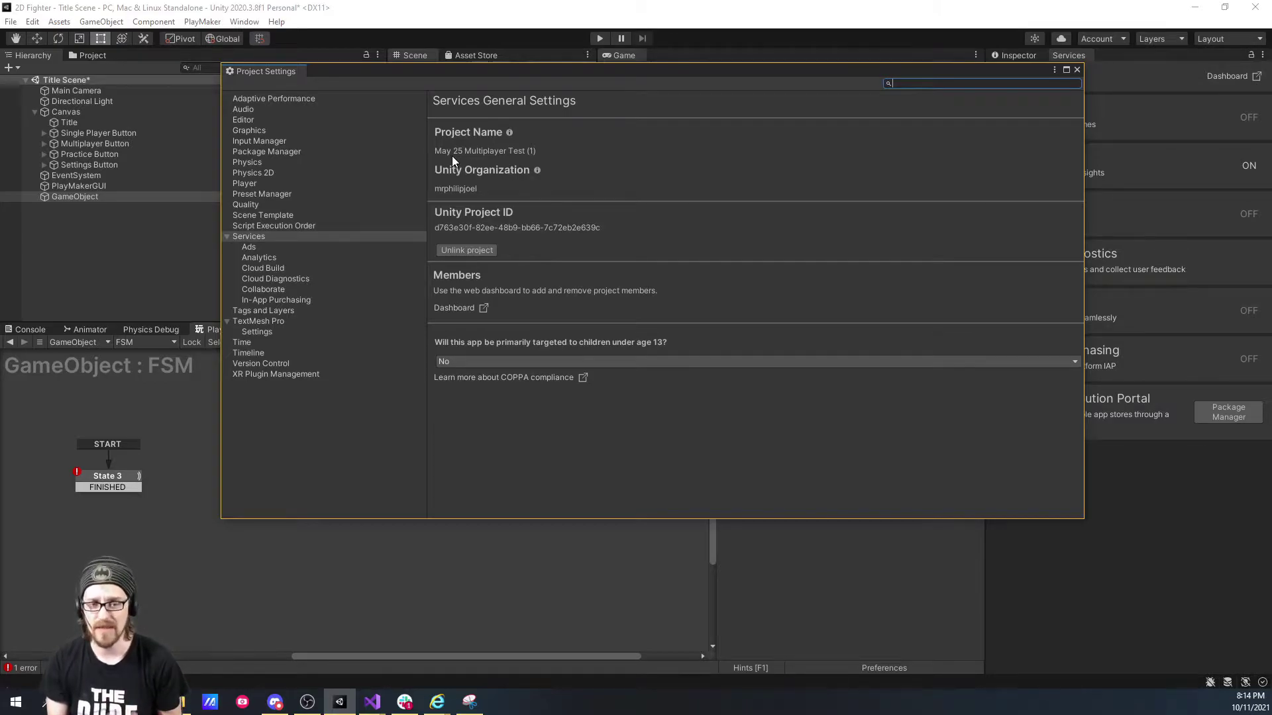
left_click(1076, 69)
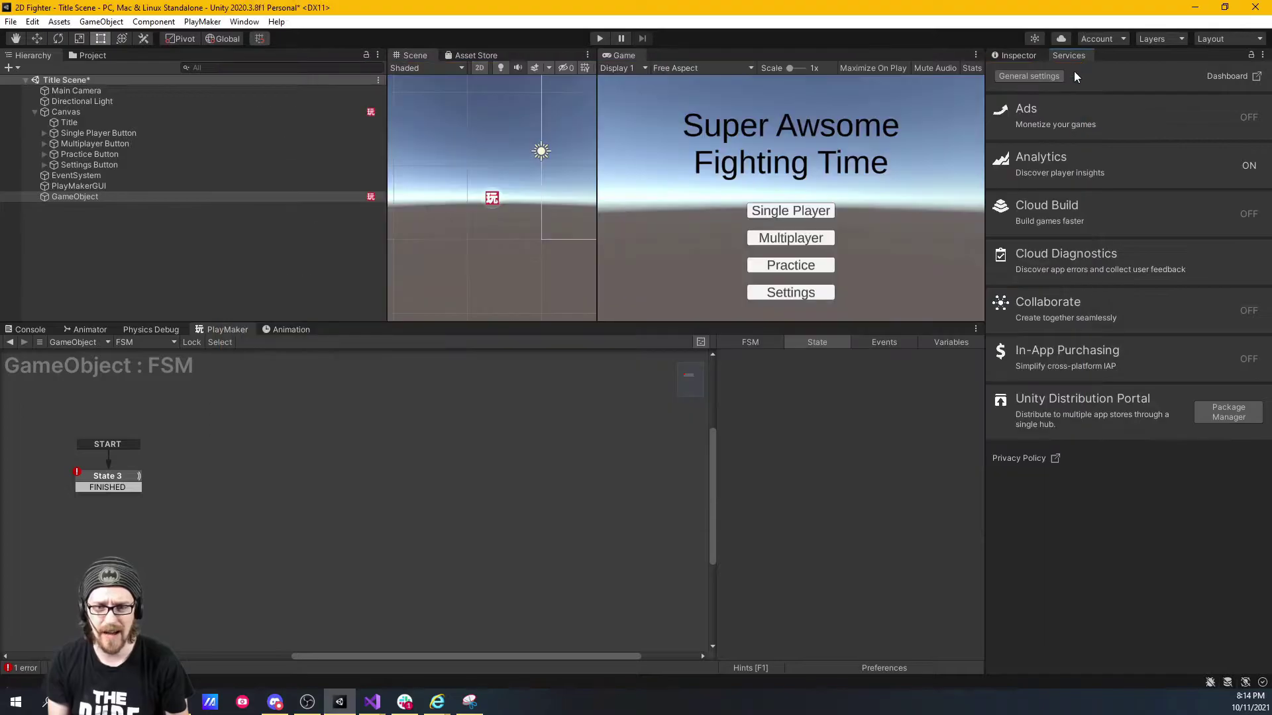
Step: Try to rename the cloud project as Super Awesome Fighting Time in the Unity Dashboard's project settings, then return to the Unity editor
left_click(1248, 80)
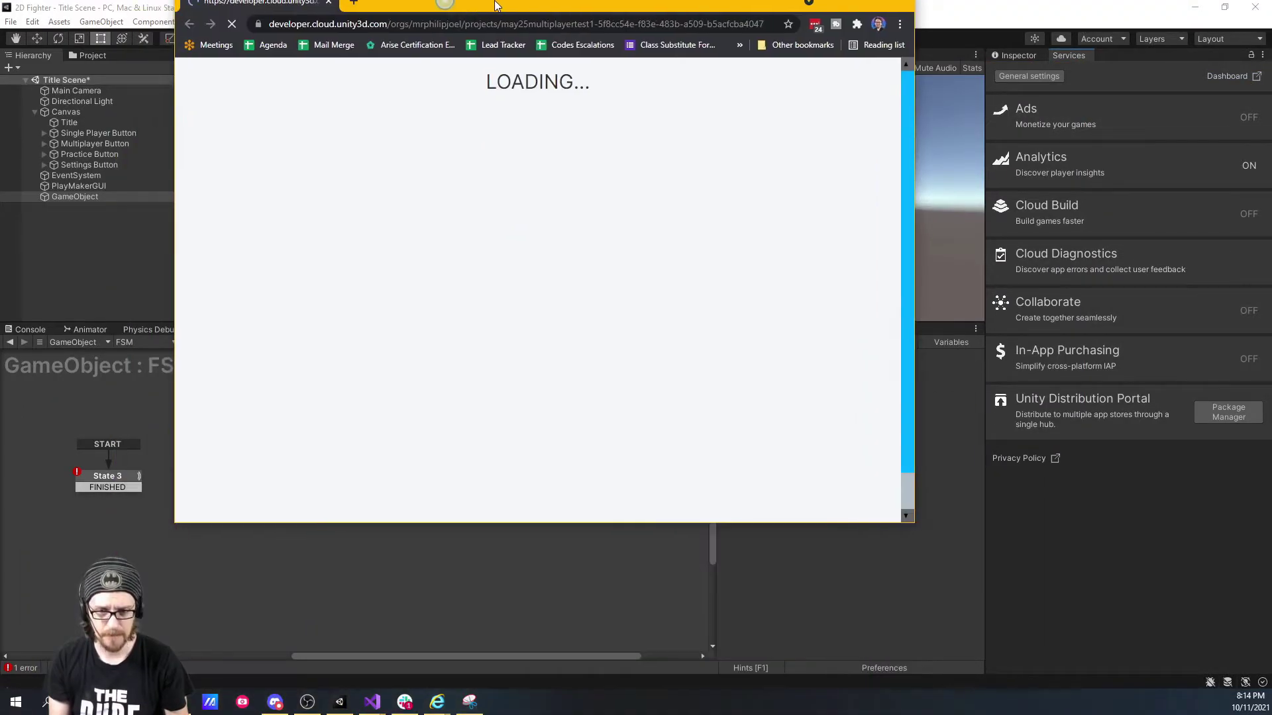
left_click_drag(497, 20, 497, 5)
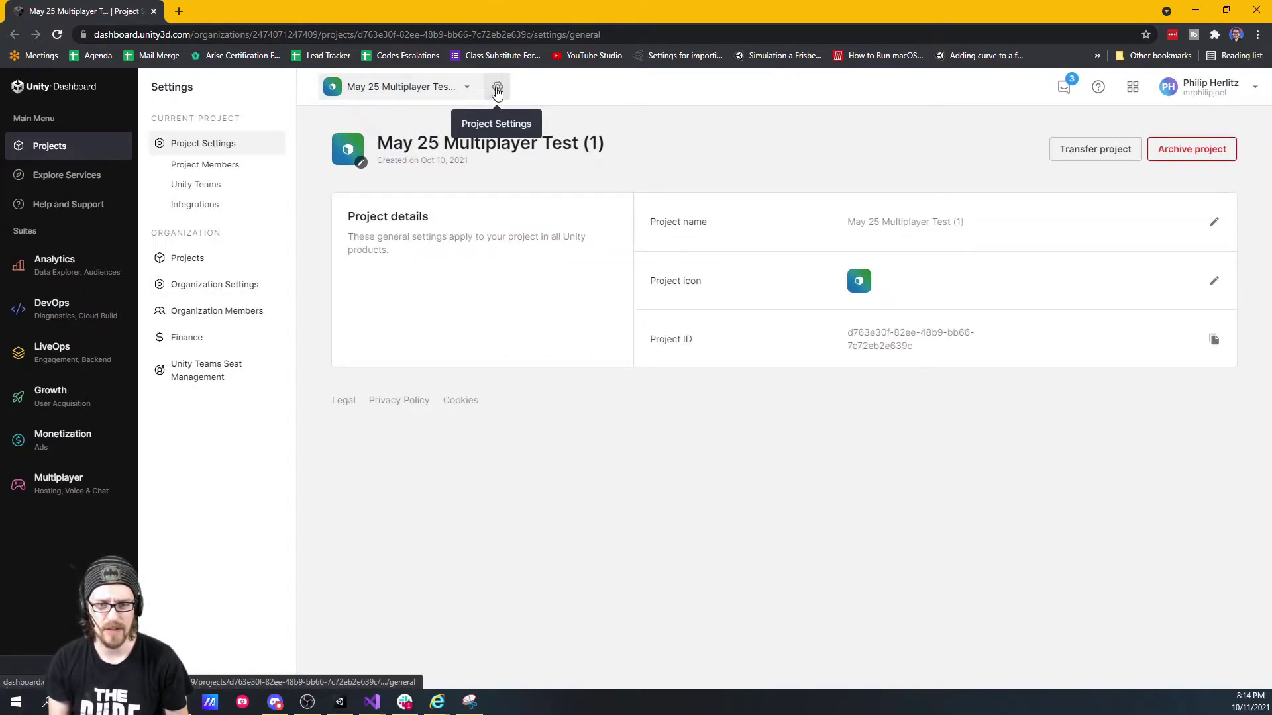
left_click(1215, 224)
left_click_drag(985, 220, 661, 178)
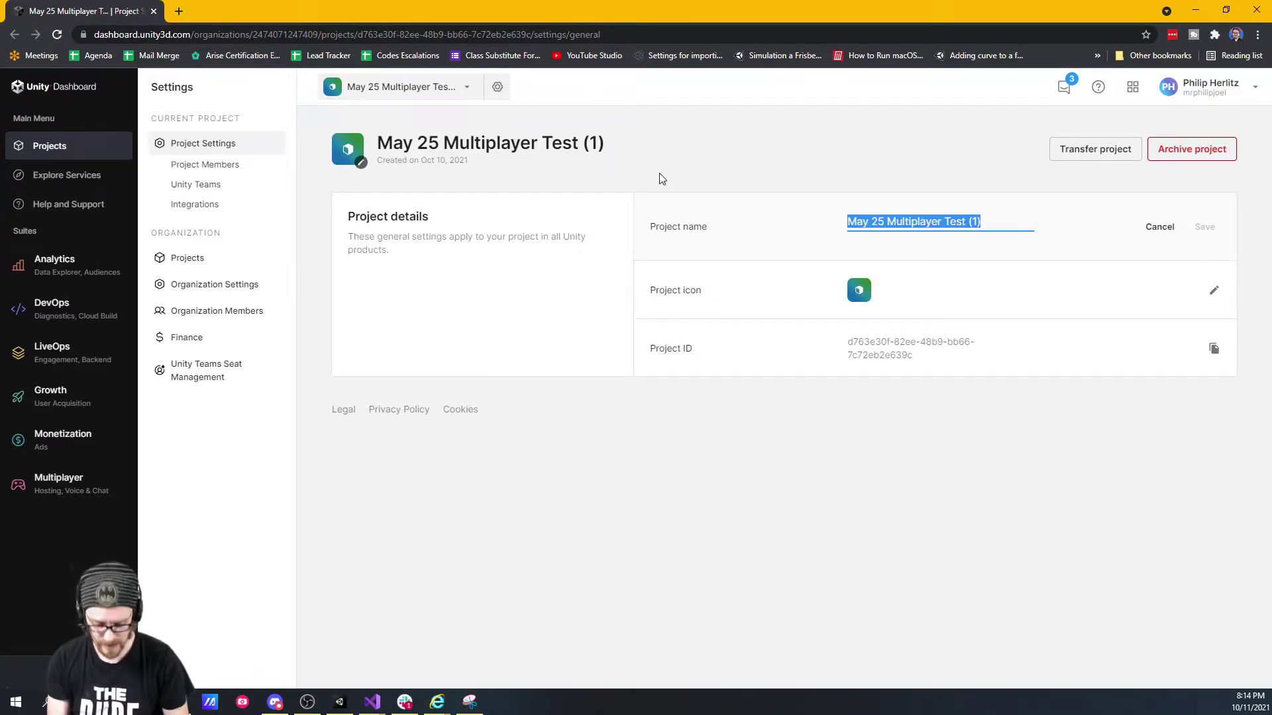
type("Super Aweso")
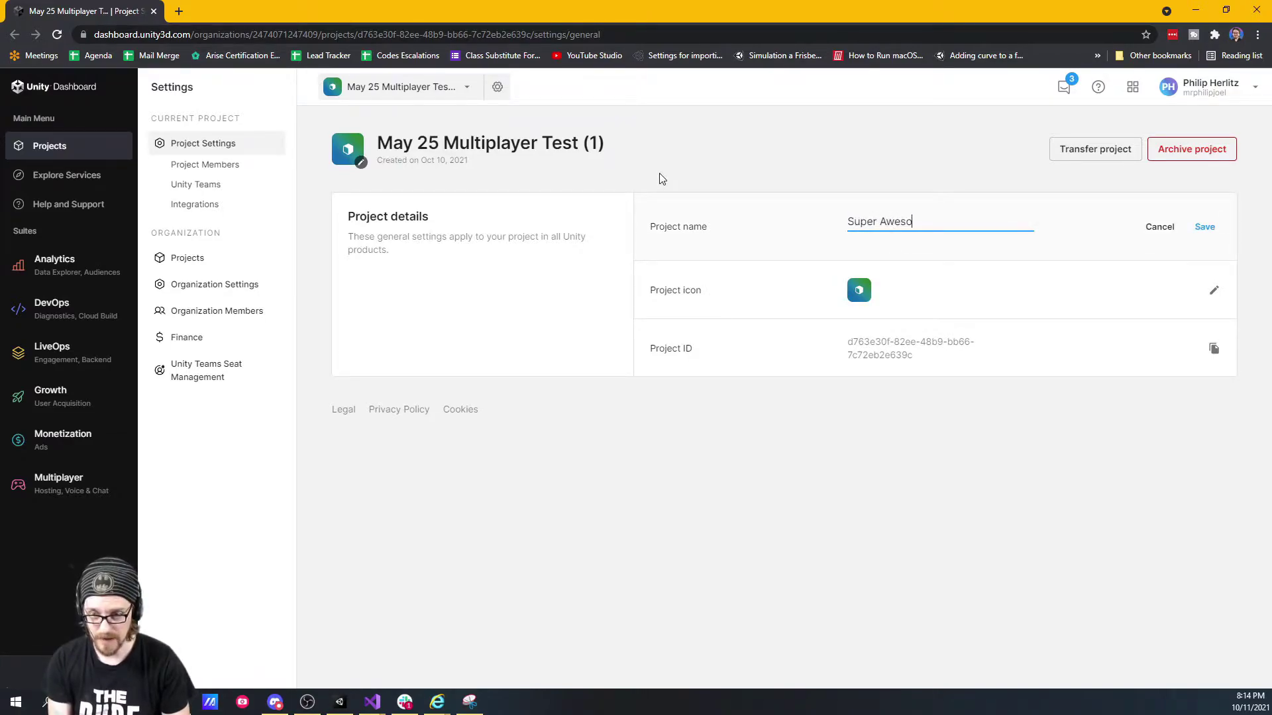
type("me Flghting Time")
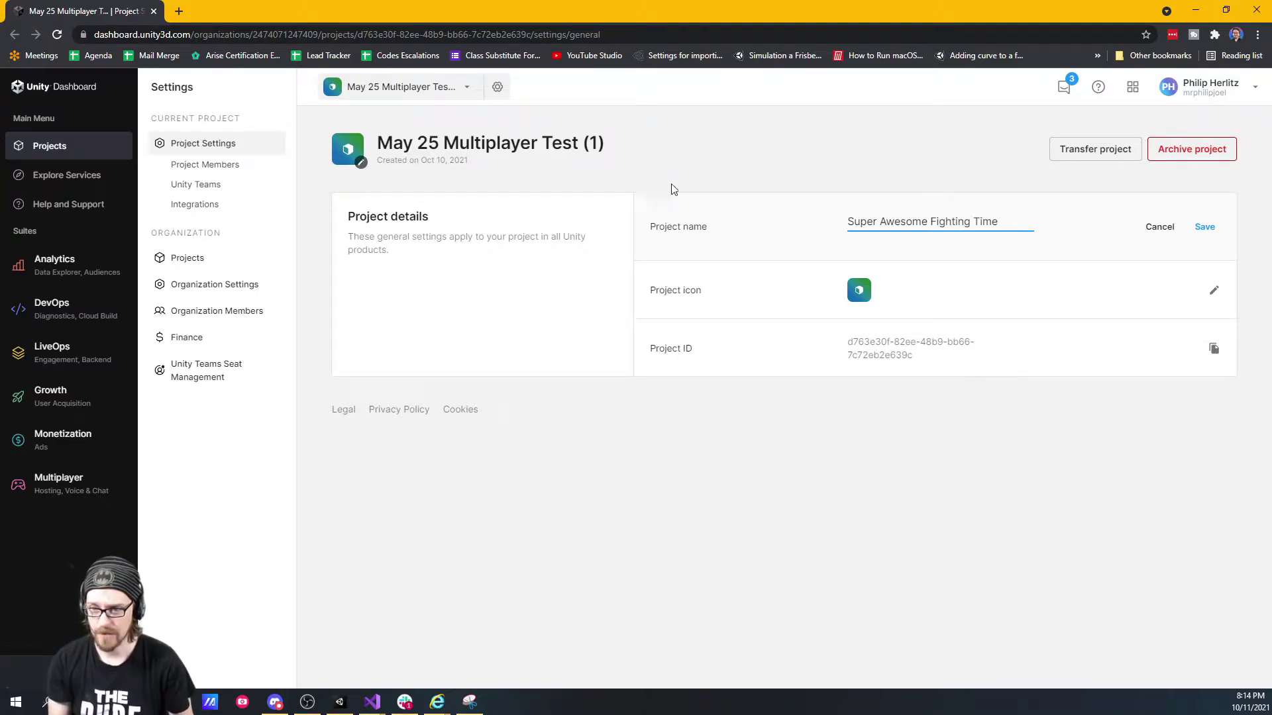
left_click(1206, 231)
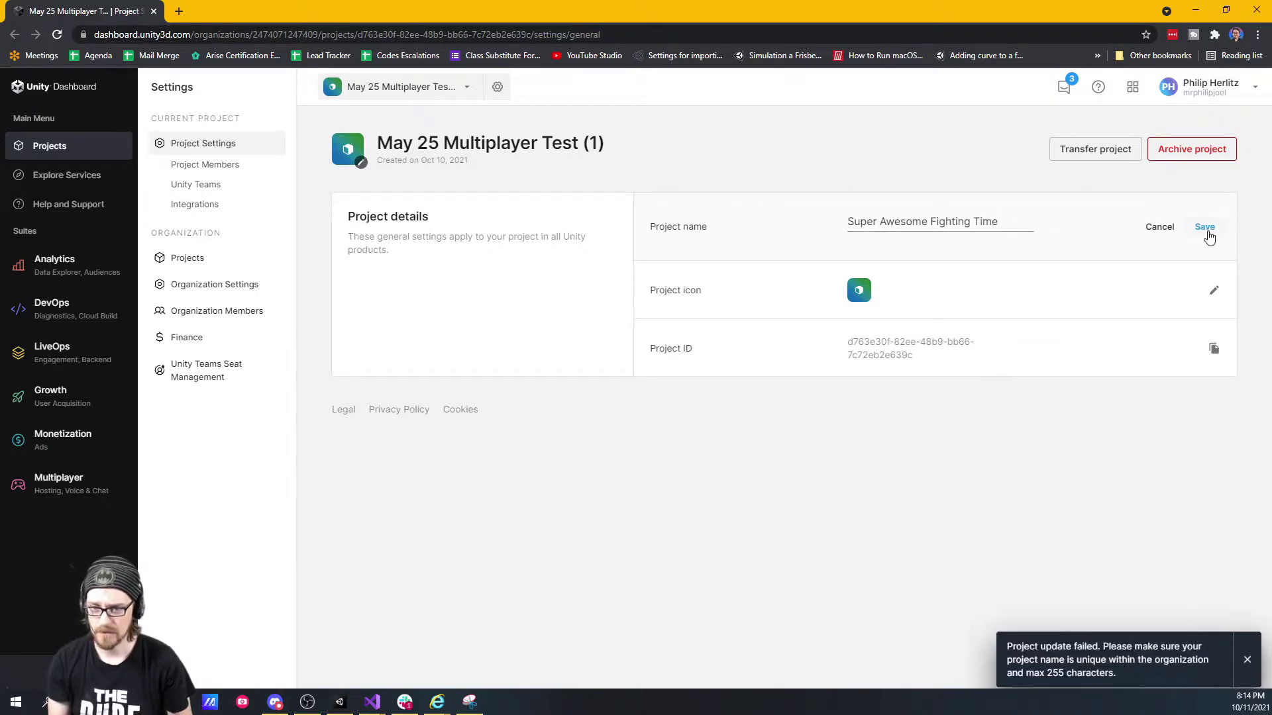
left_click(1196, 9)
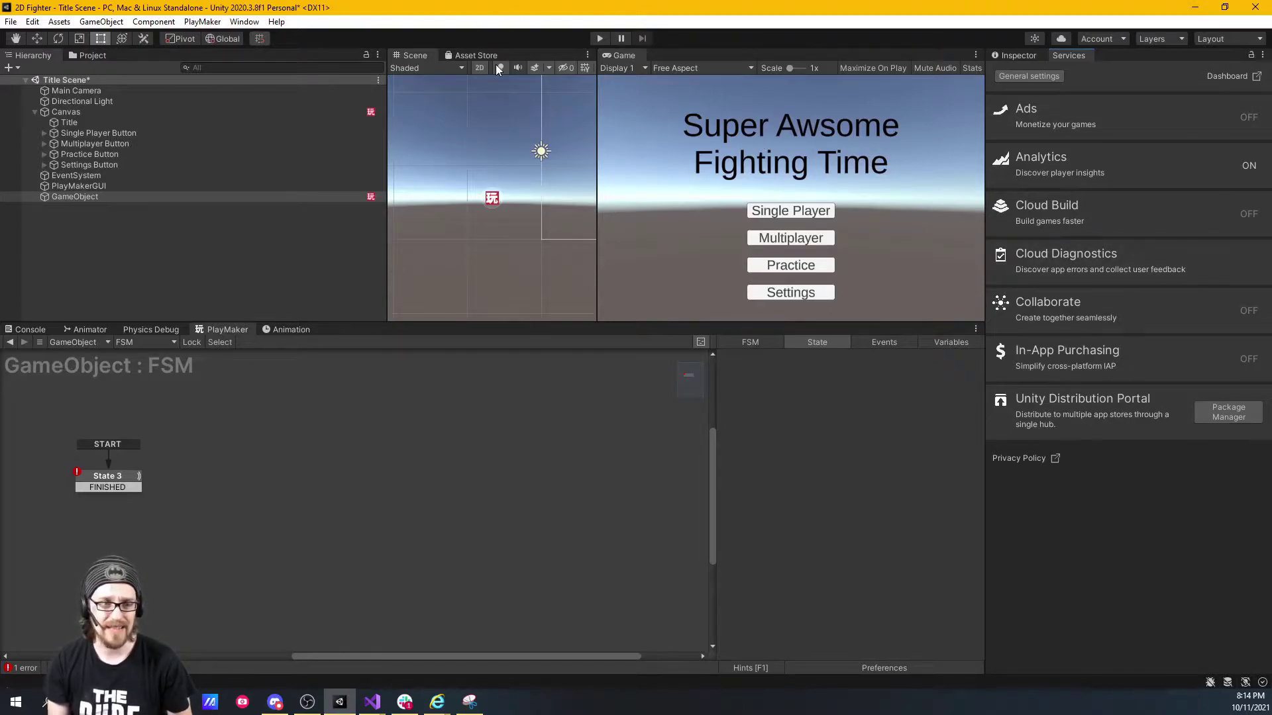
Step: Open the Remote Config window and dock it beside the Game view
left_click(239, 22)
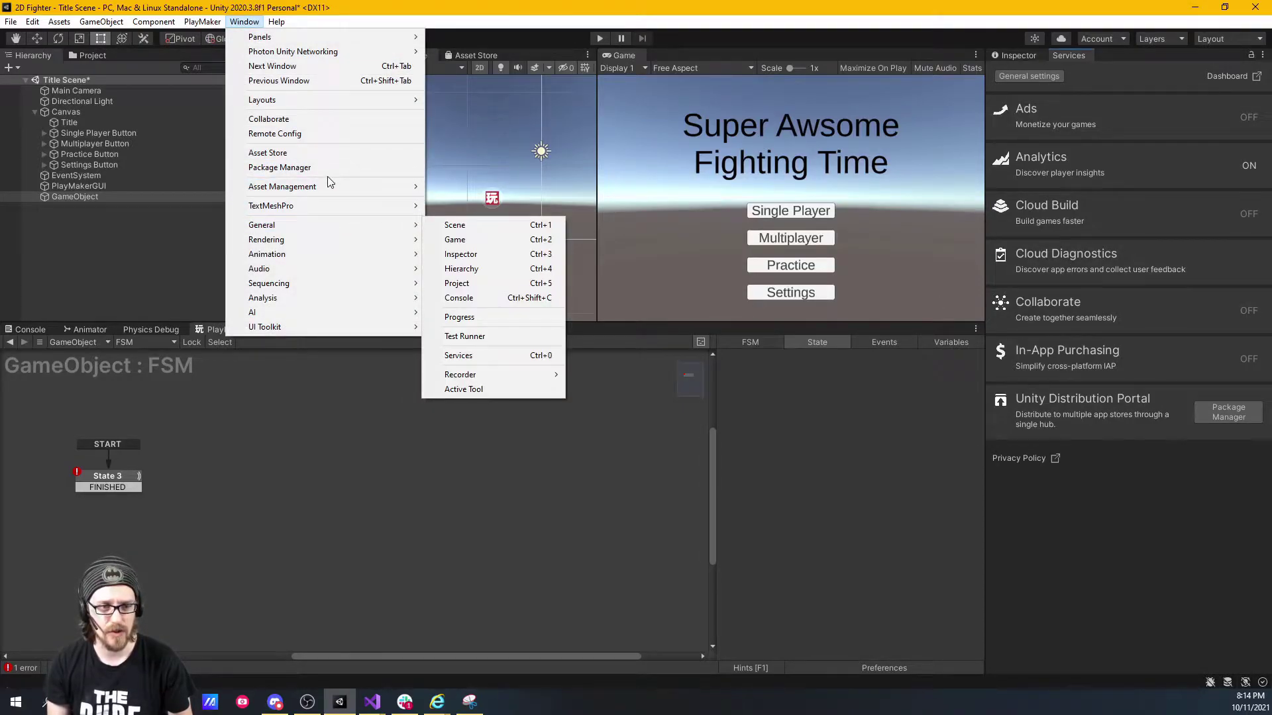
left_click(322, 137)
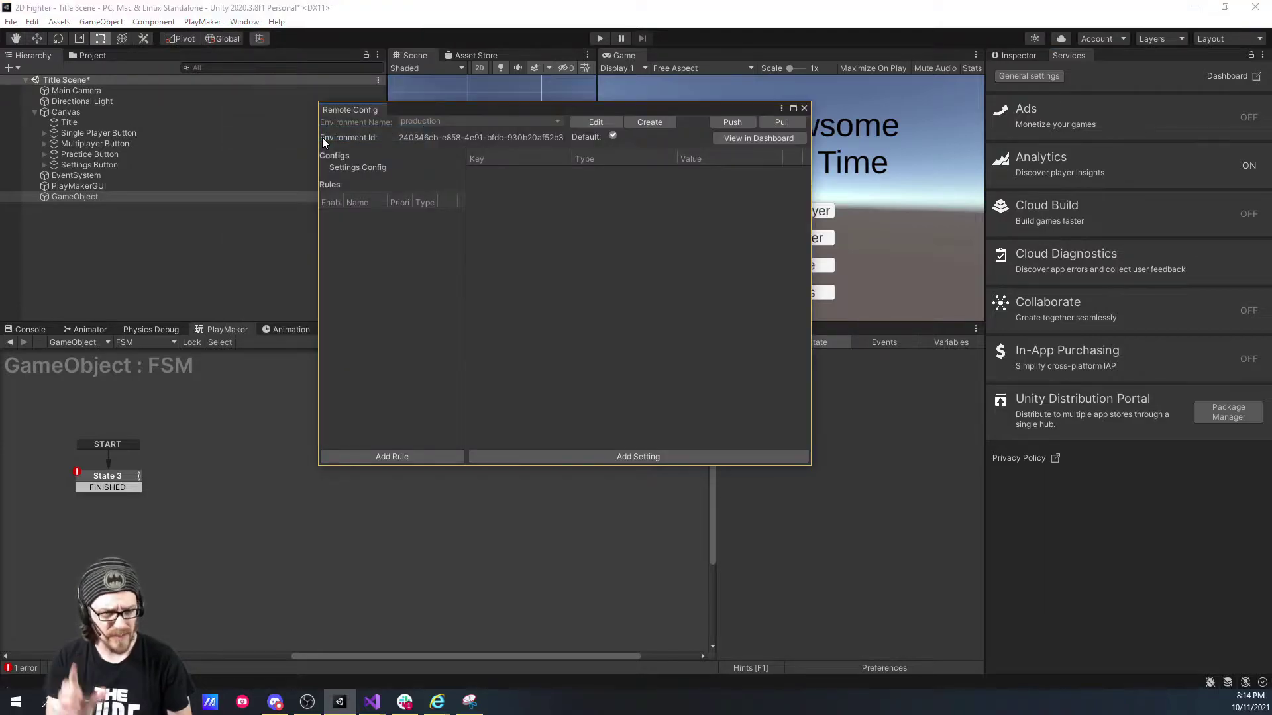
left_click_drag(346, 113, 670, 53)
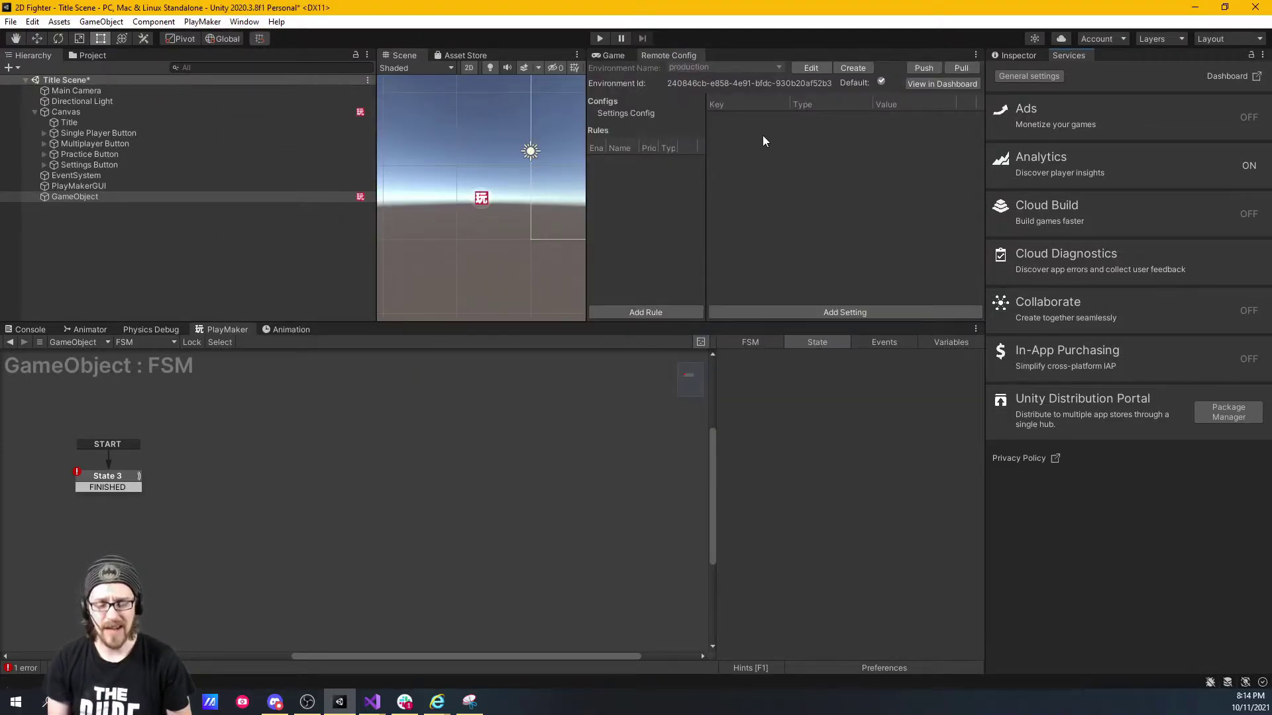
Step: Switch to the Unity Dashboard and open the config values of Remote Config's production environment
left_click(920, 86)
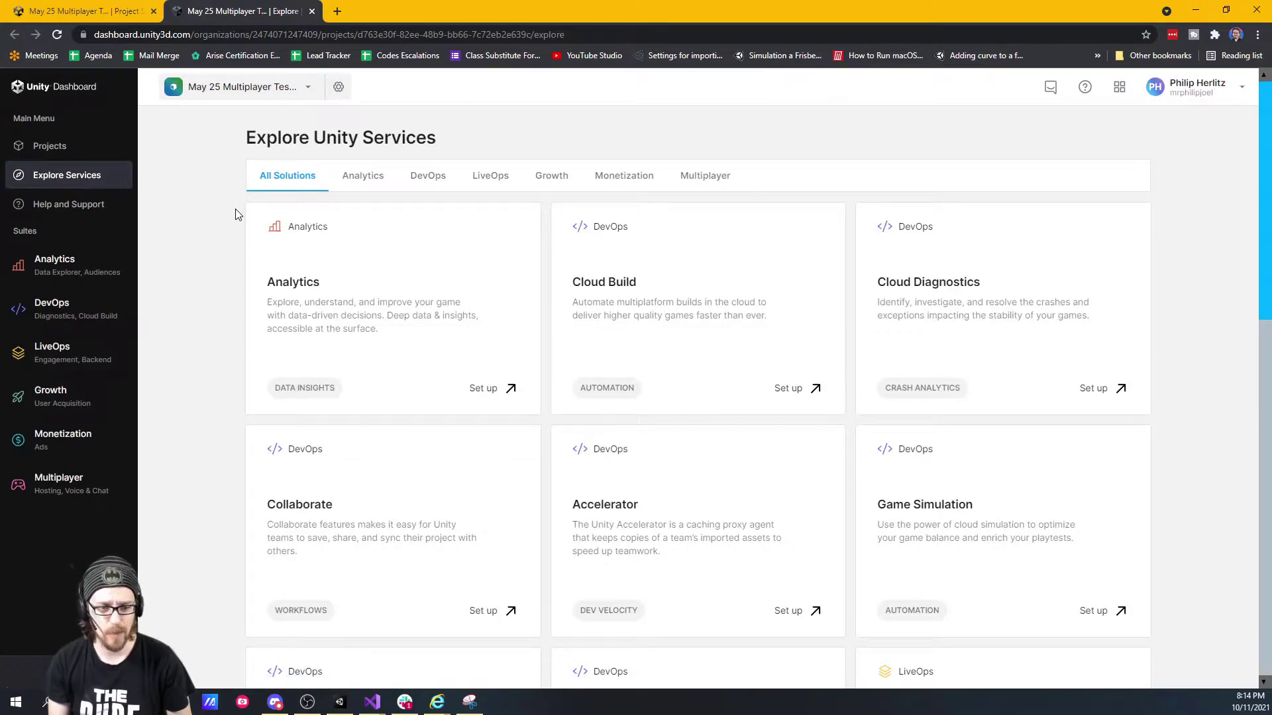
scroll(406, 371, "down", 7)
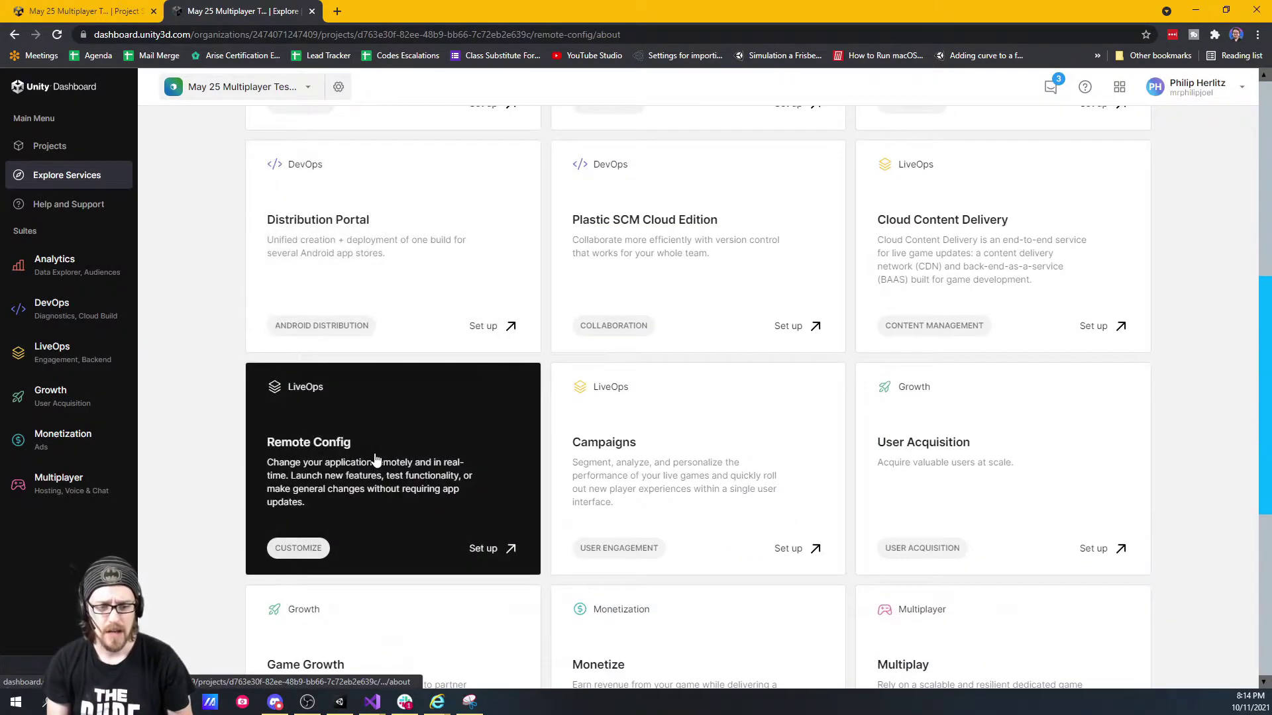
left_click(377, 456)
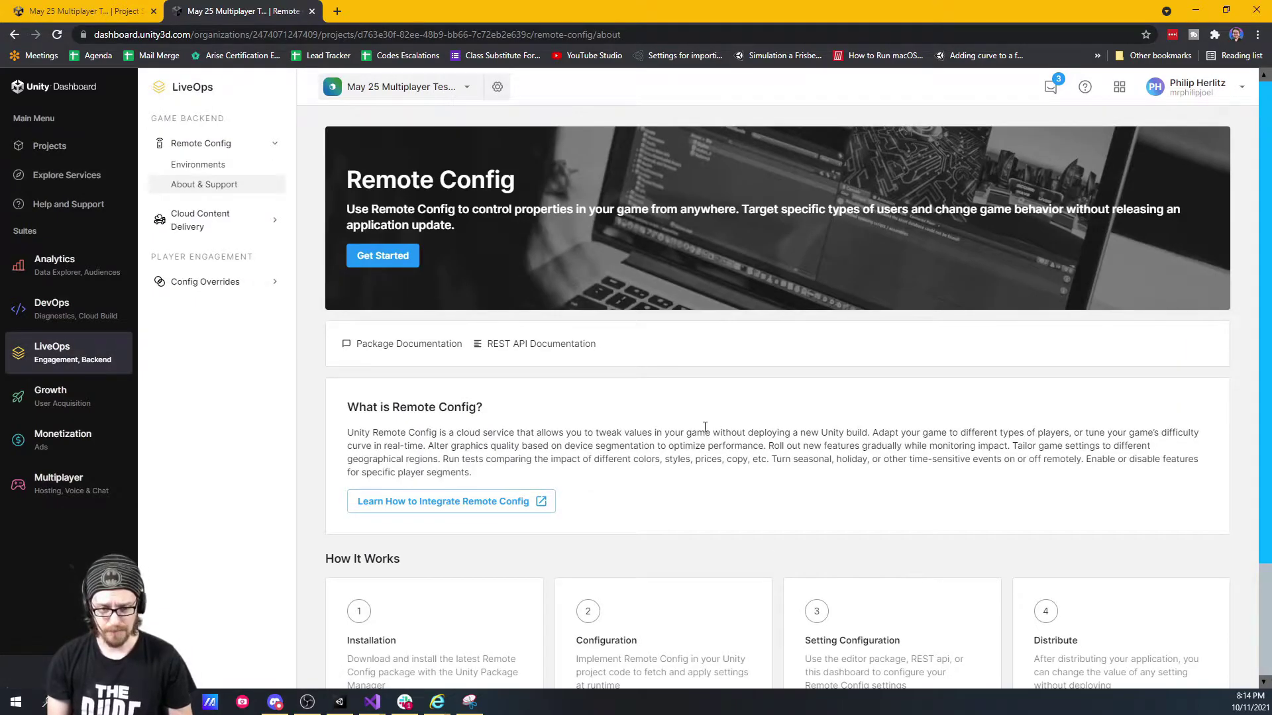
left_click(193, 165)
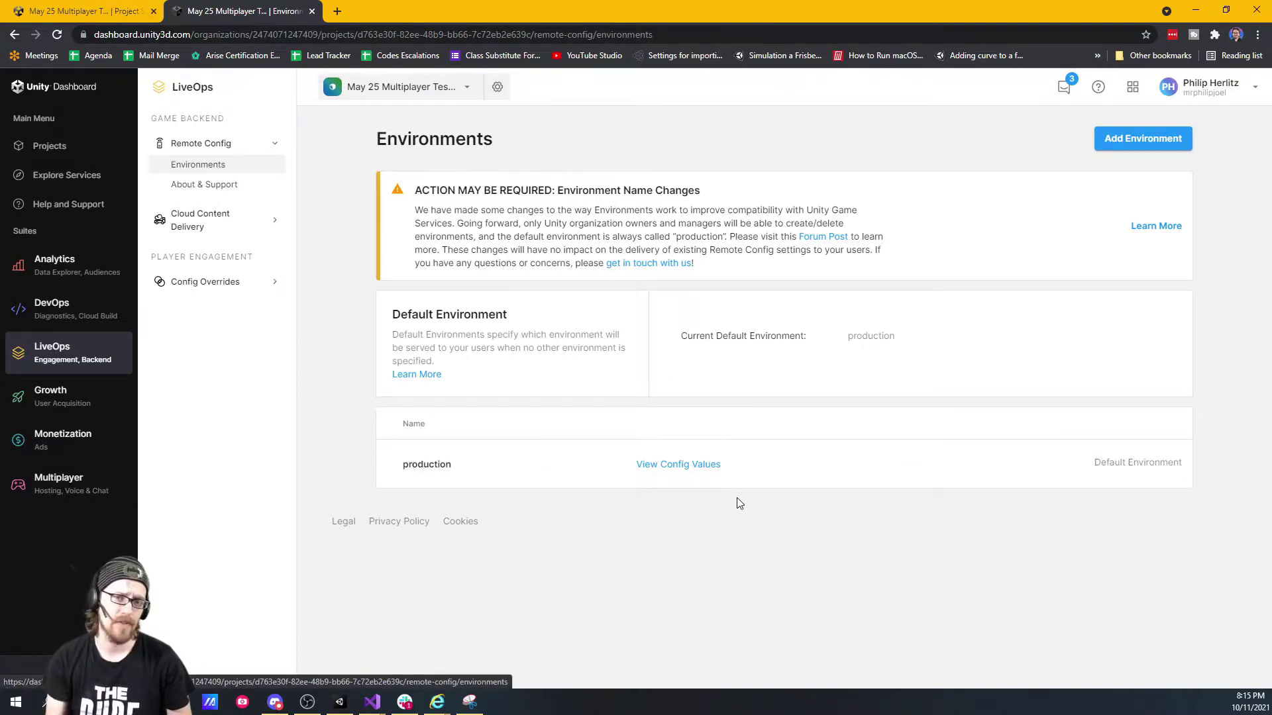
left_click(701, 466)
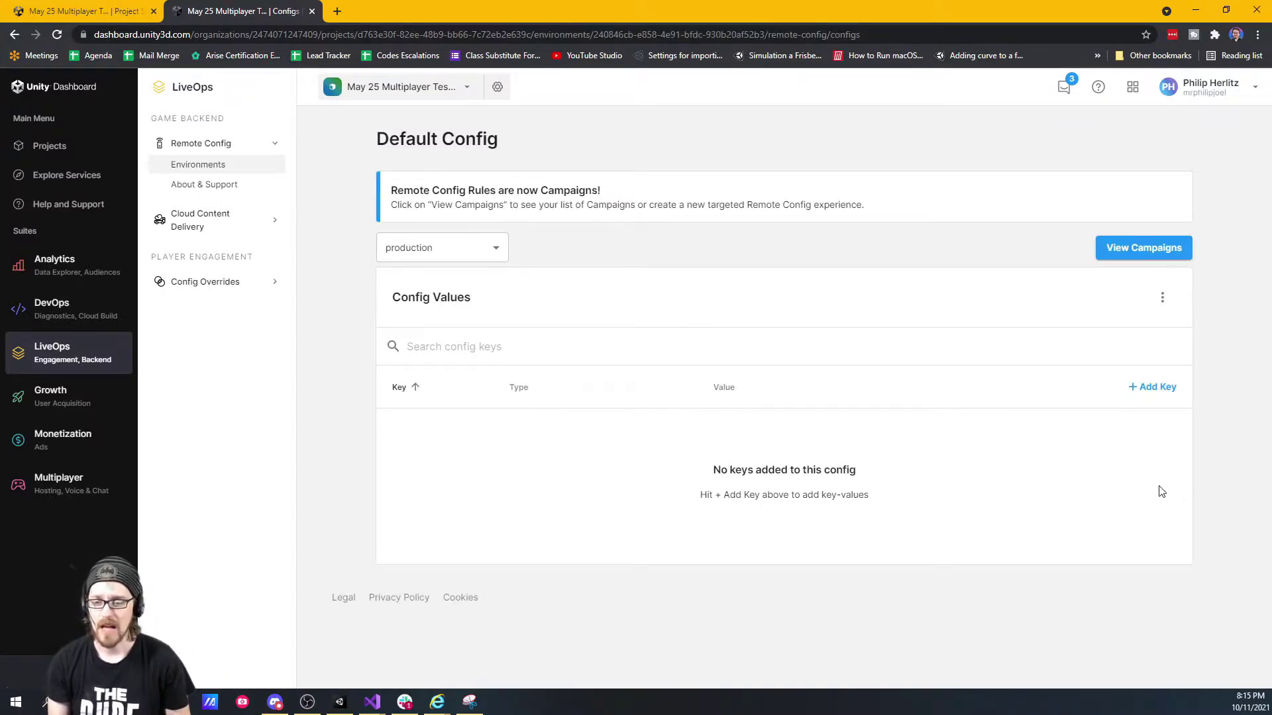
Step: Add a STRING key testString with a person's first name as its value, and save the config
left_click(1159, 388)
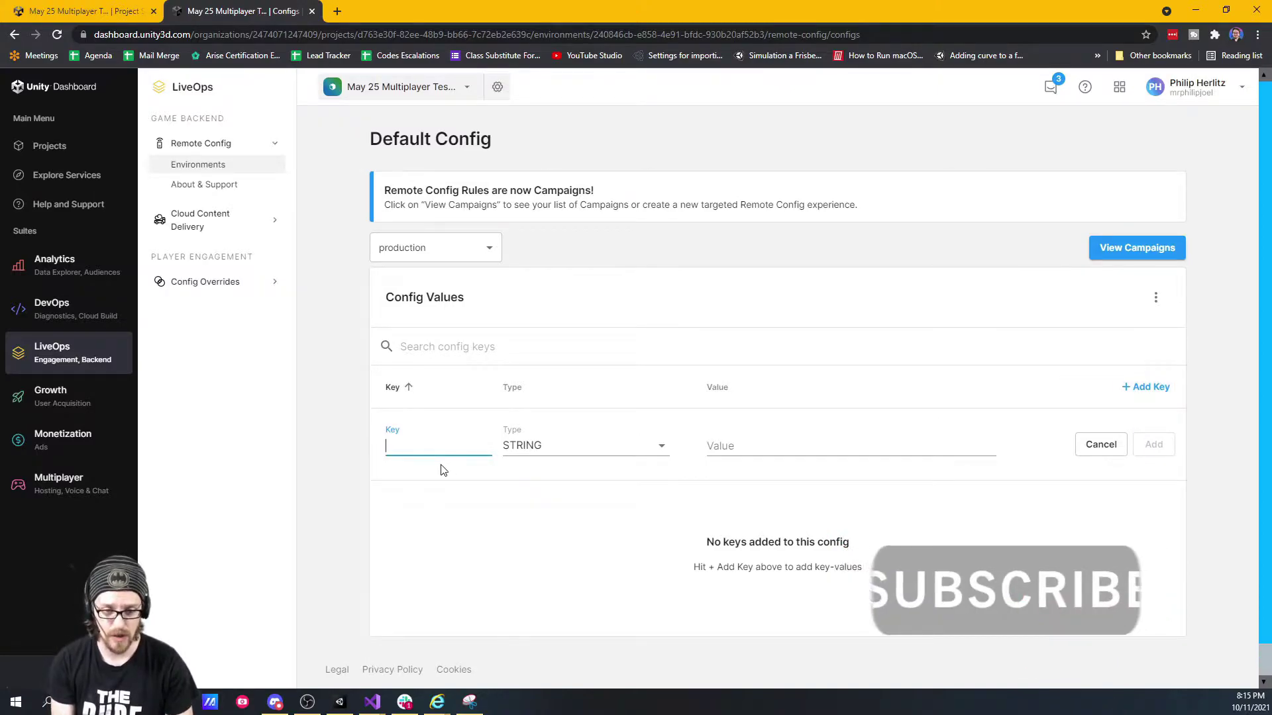
type("testString")
key("Tab")
key("Tab")
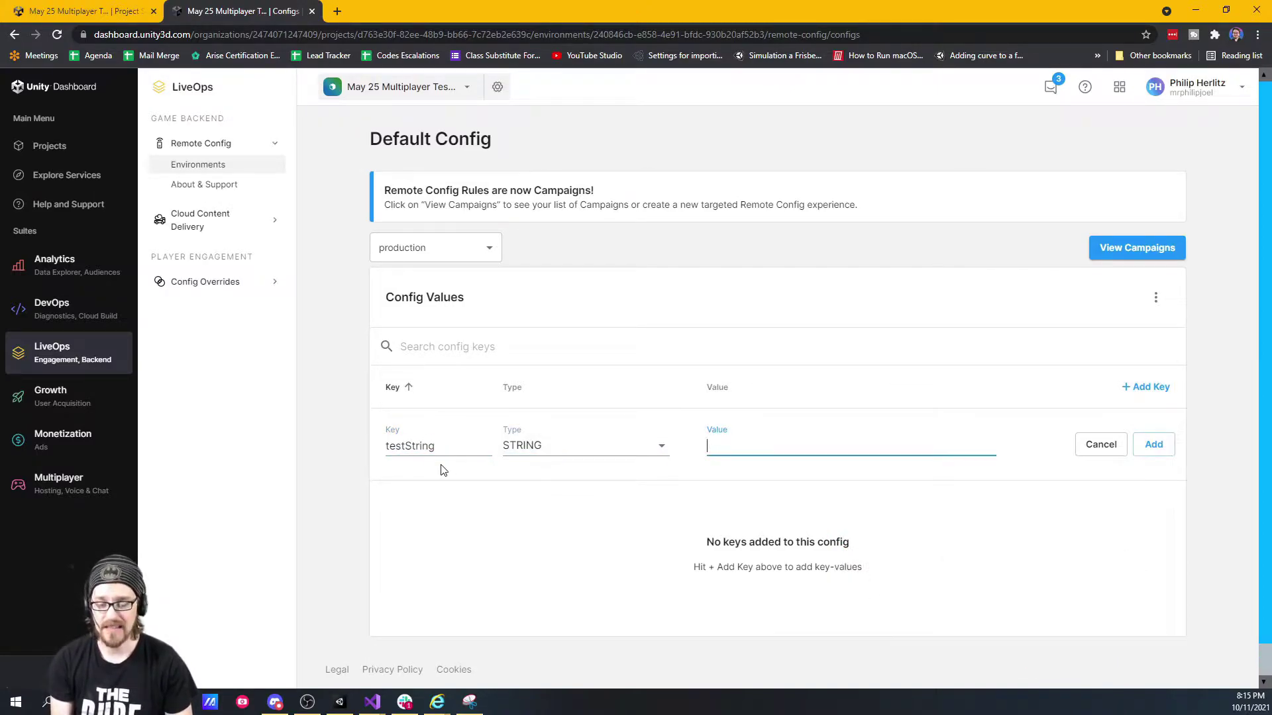
type("Philip")
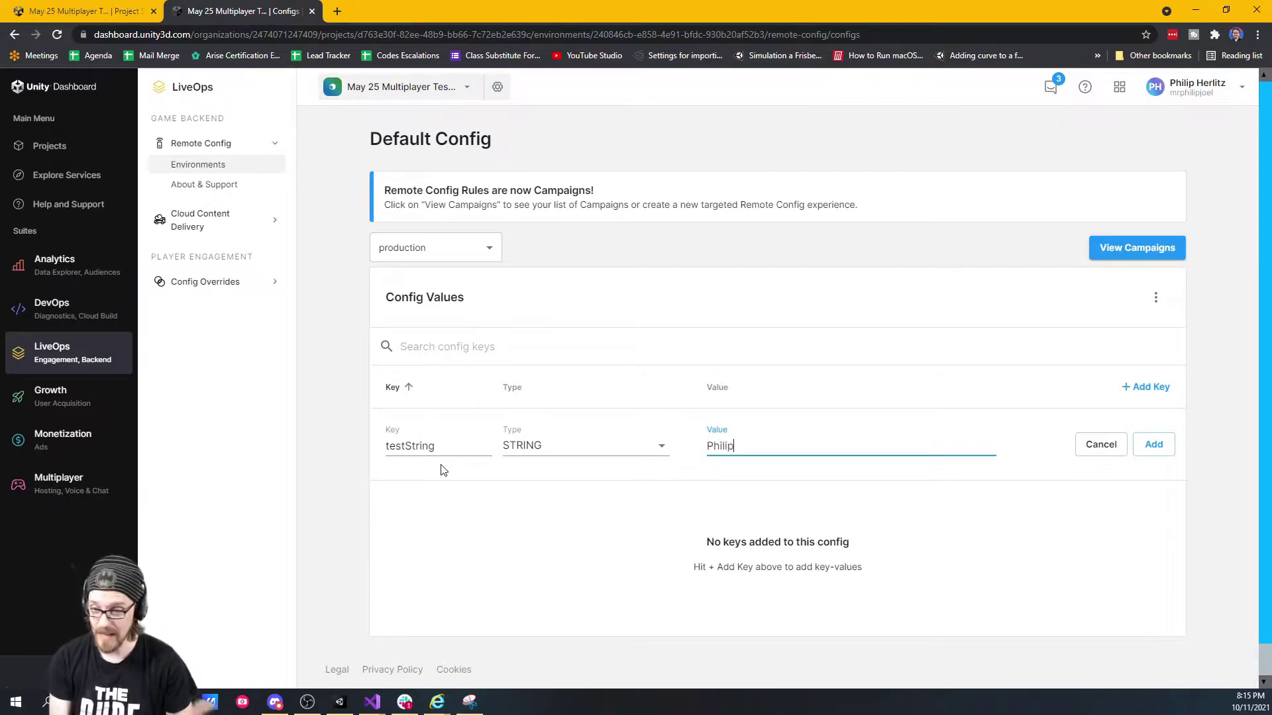
left_click(1164, 447)
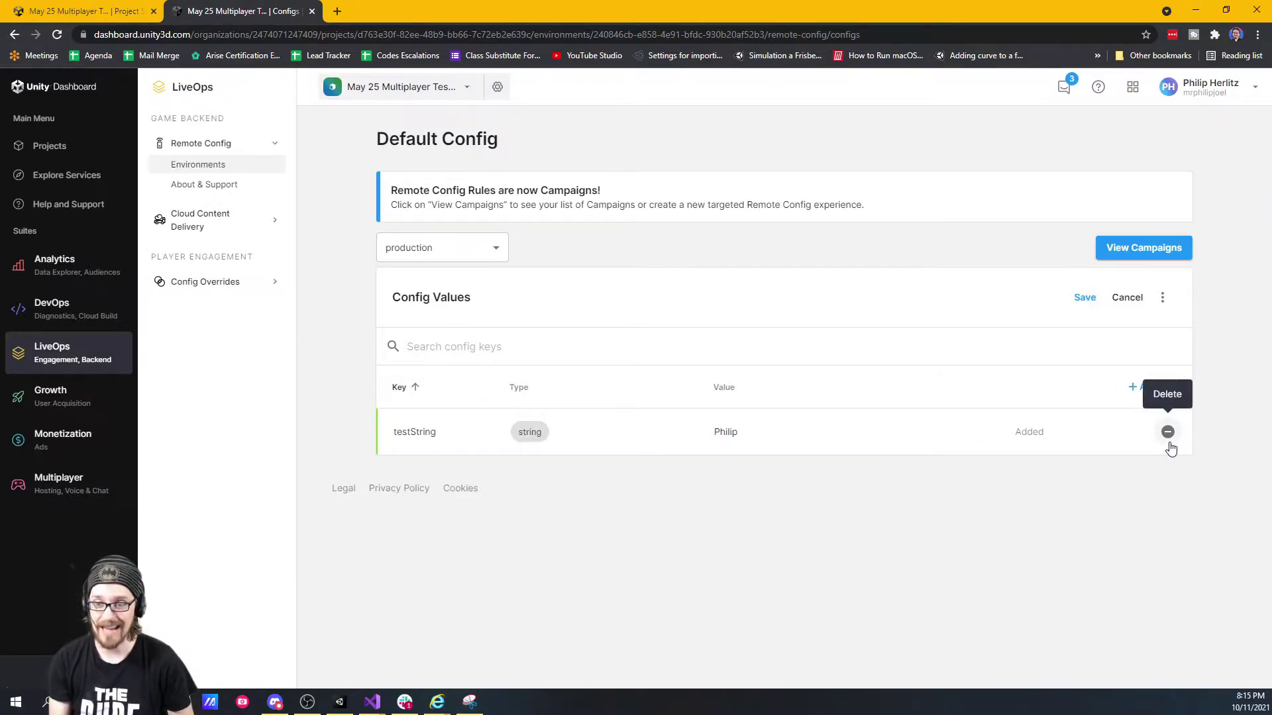
left_click(1085, 297)
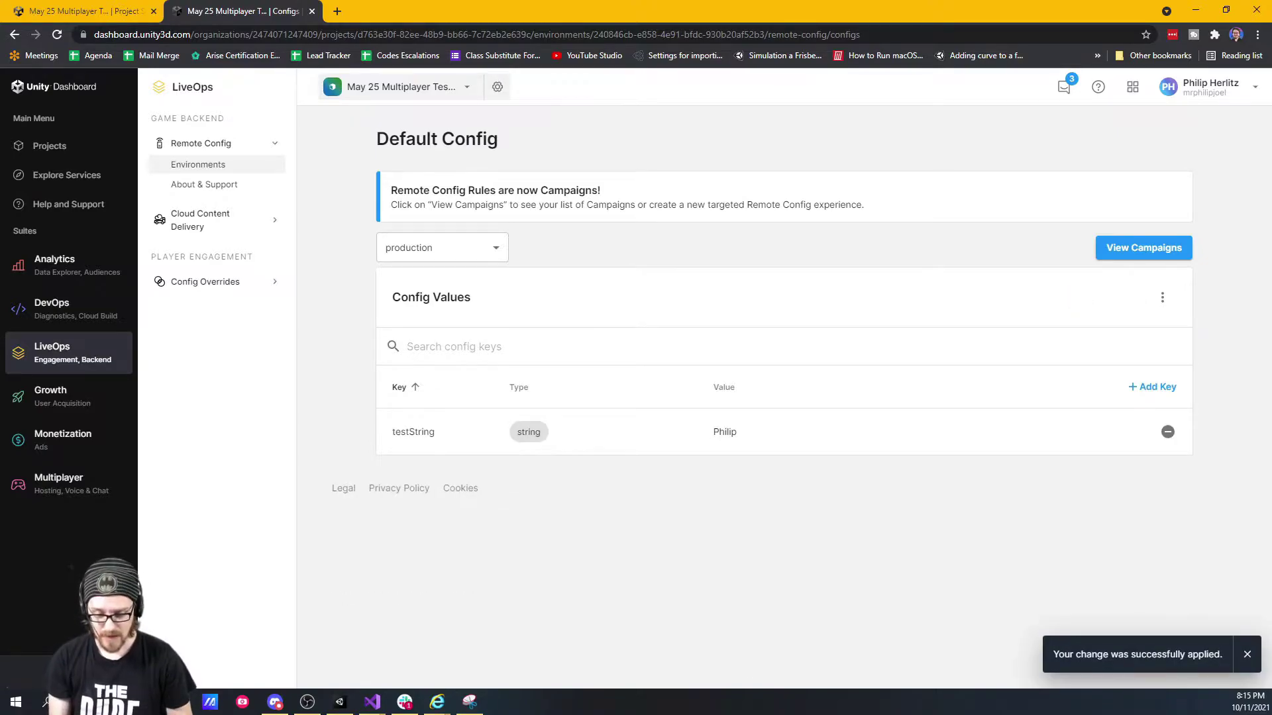
Step: Back in the Unity editor, pull the remote settings and add a bool setting isCool with the value True
left_click(1195, 10)
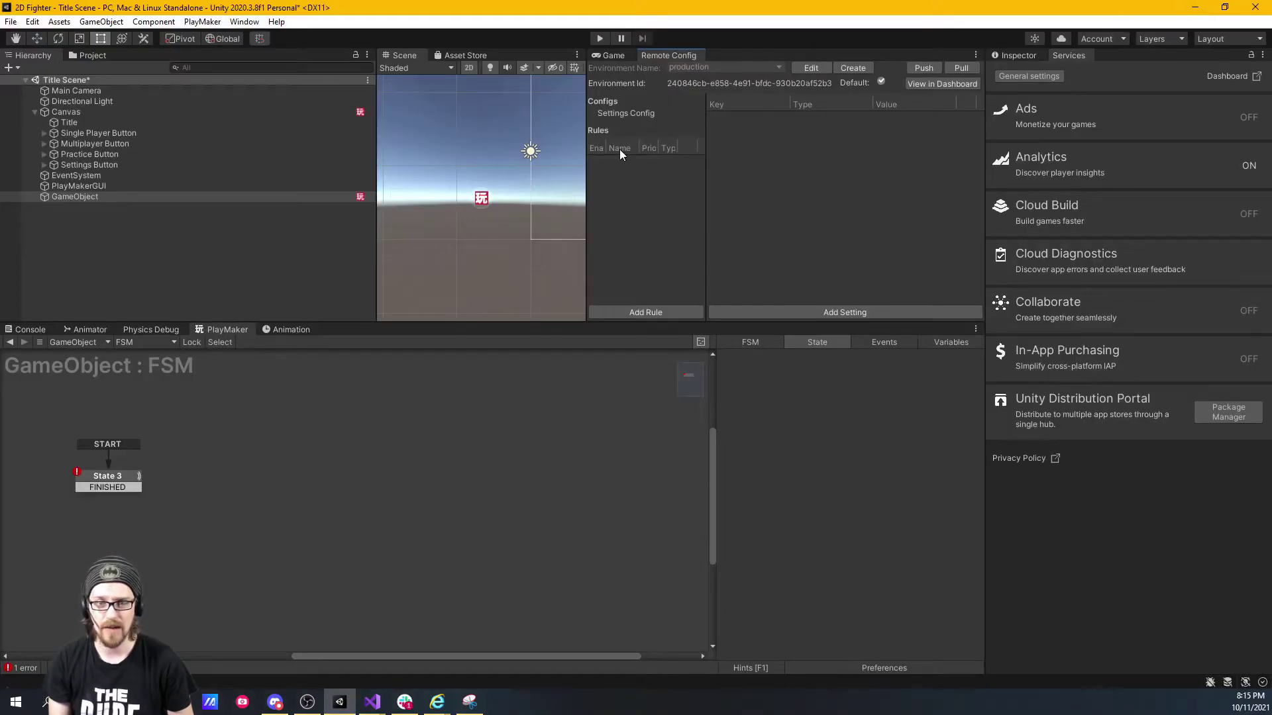
left_click(960, 67)
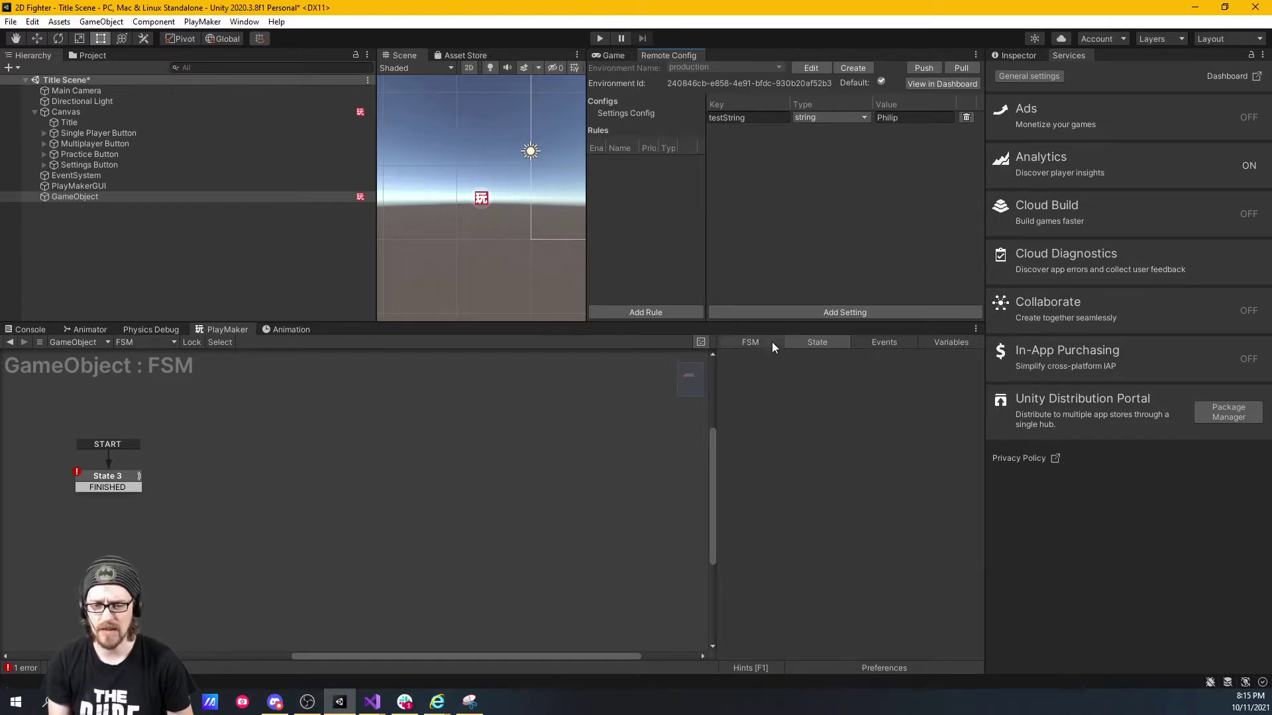
left_click(795, 313)
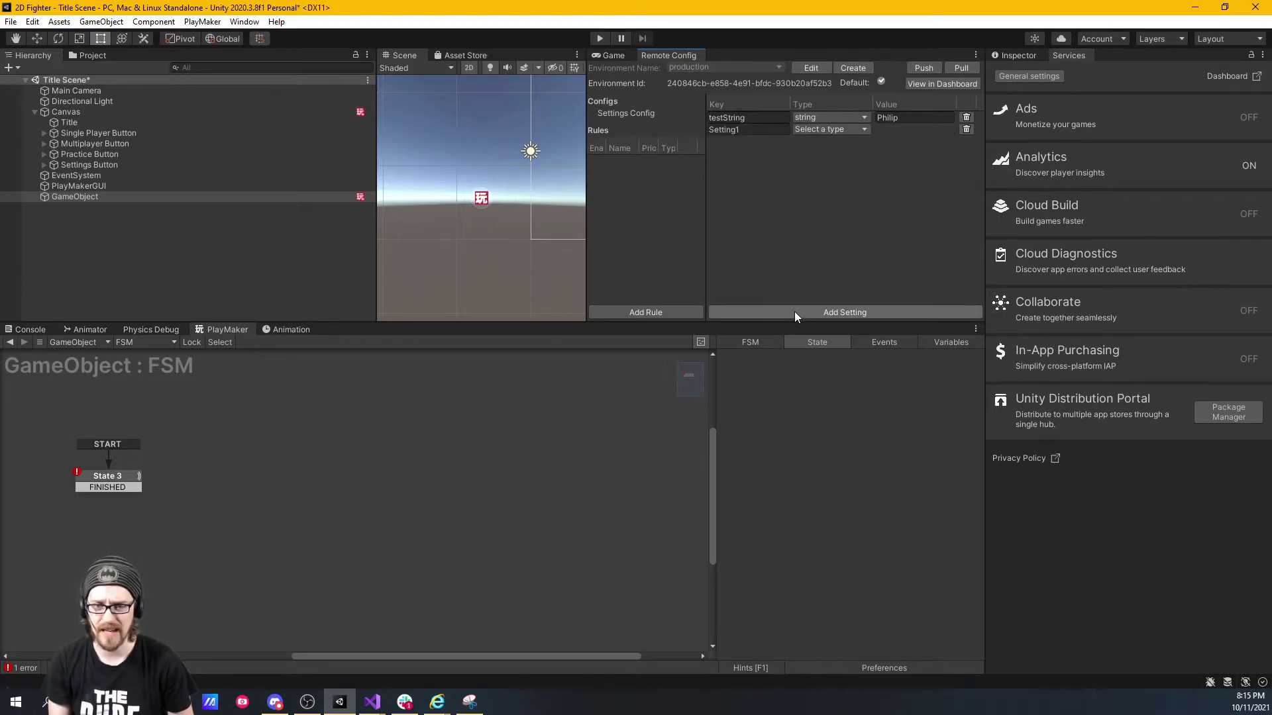
left_click(813, 128)
left_click(823, 159)
left_click(775, 130)
key("ctrl+a")
type("isCoo")
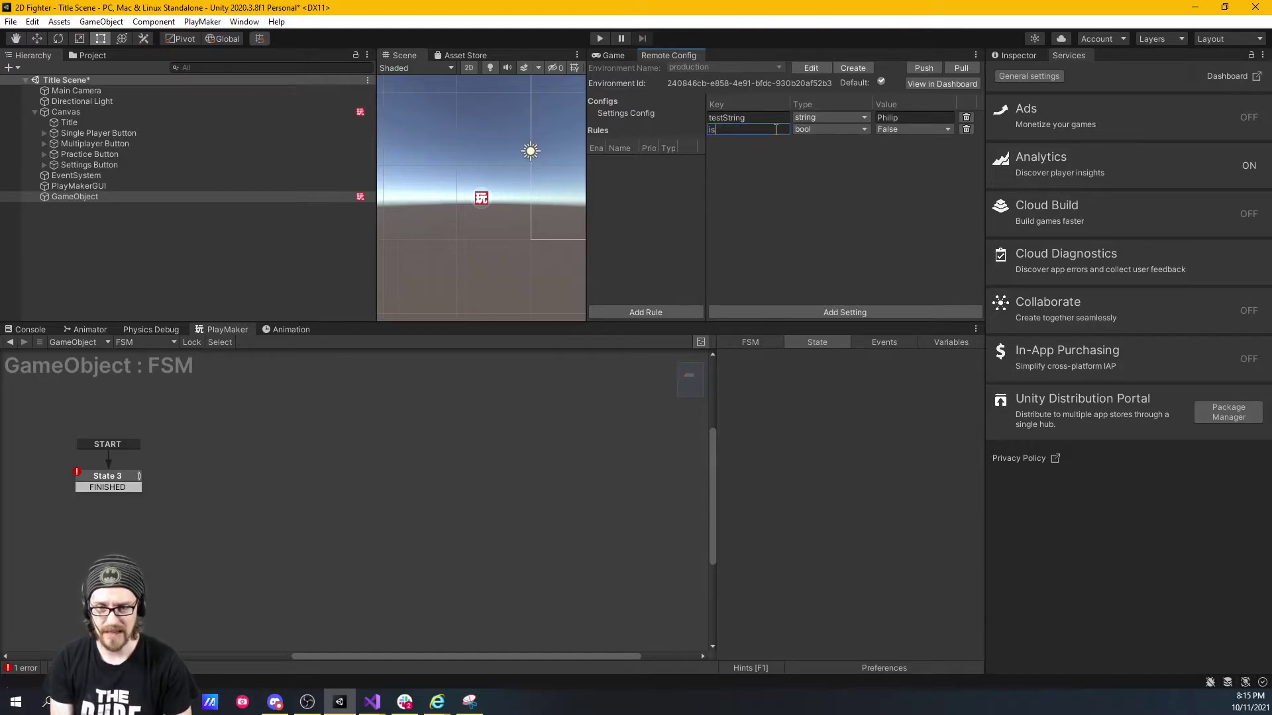
left_click(891, 129)
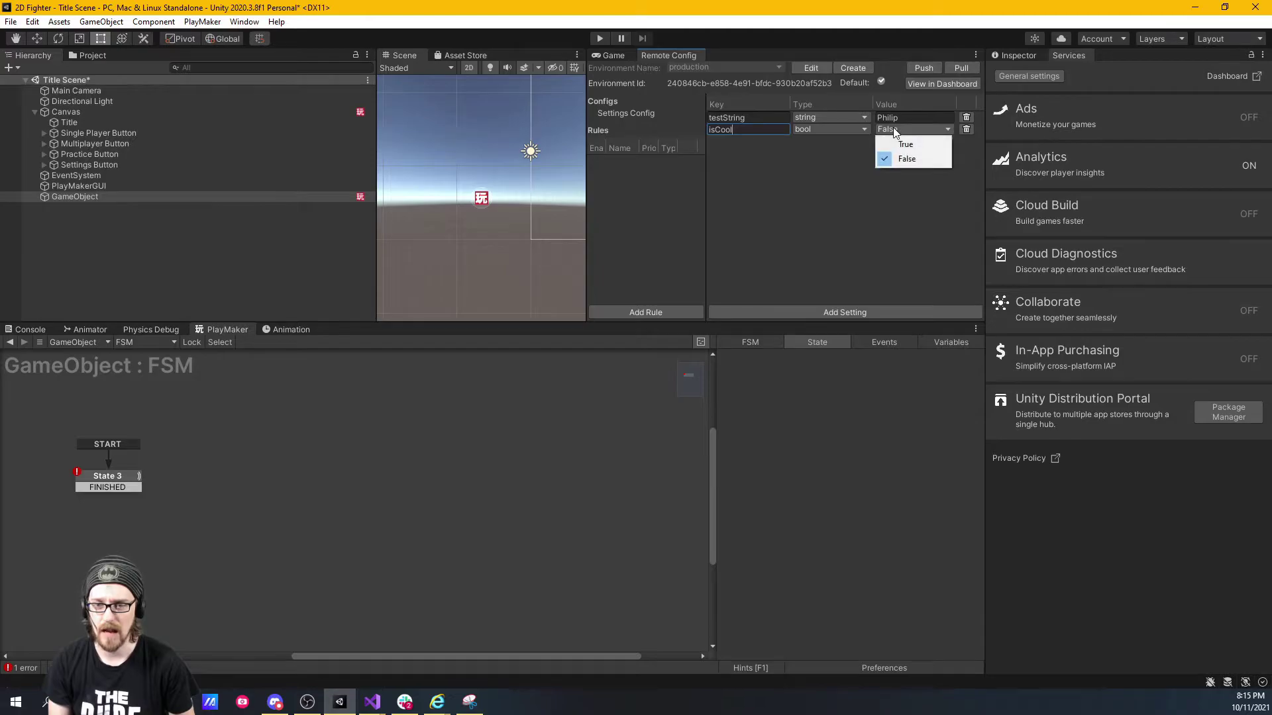
left_click(898, 149)
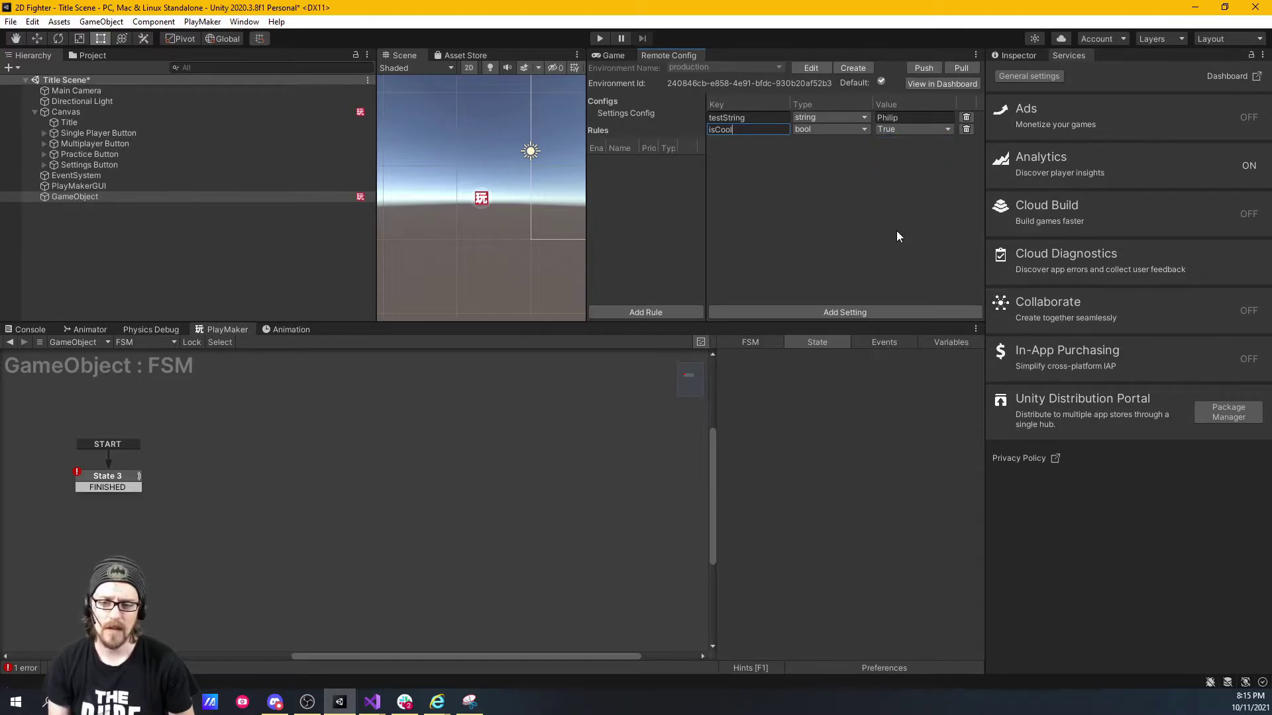
Step: Push the settings to the cloud and check the refreshed config values in the Unity Dashboard, then return to the Unity editor
left_click(929, 69)
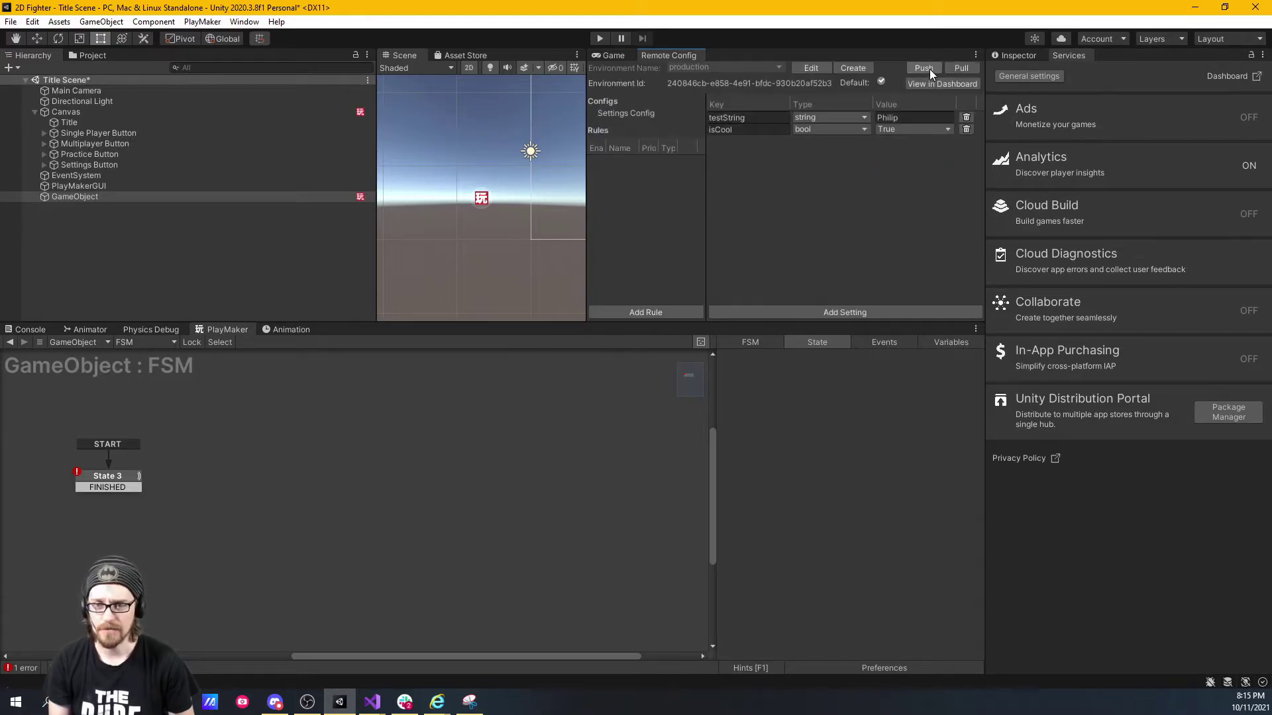
left_click(937, 81)
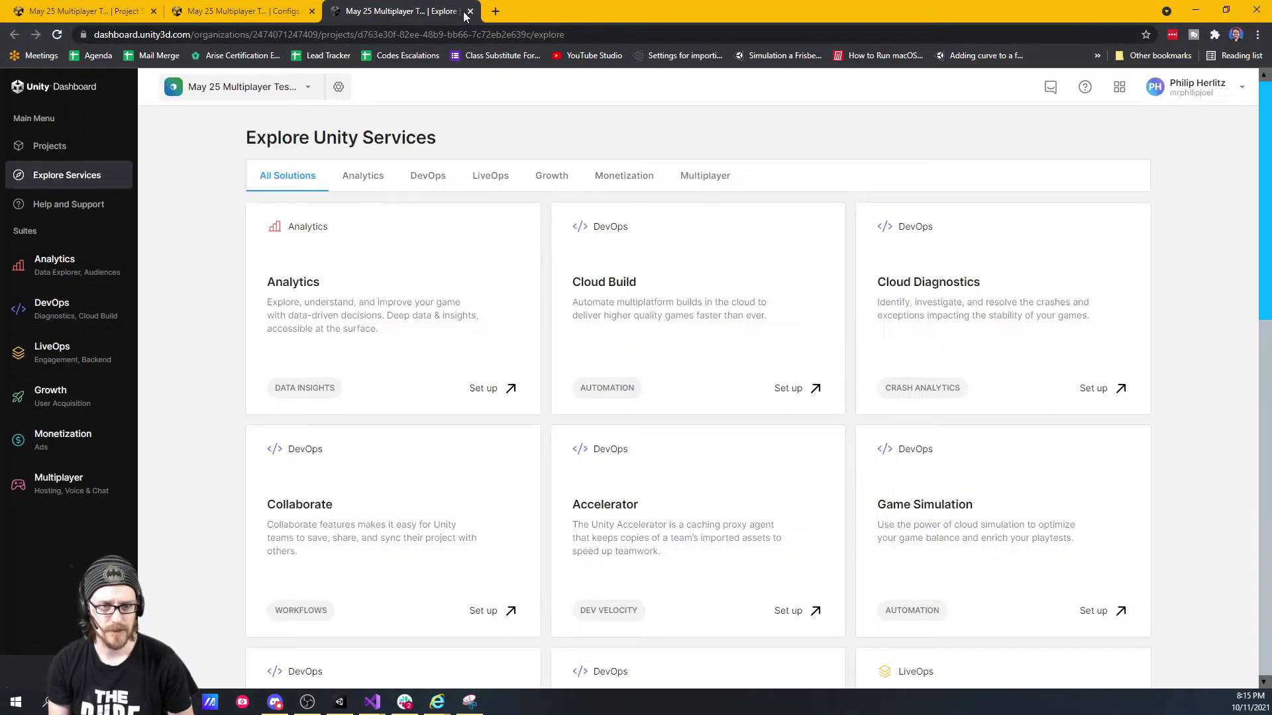
left_click(469, 11)
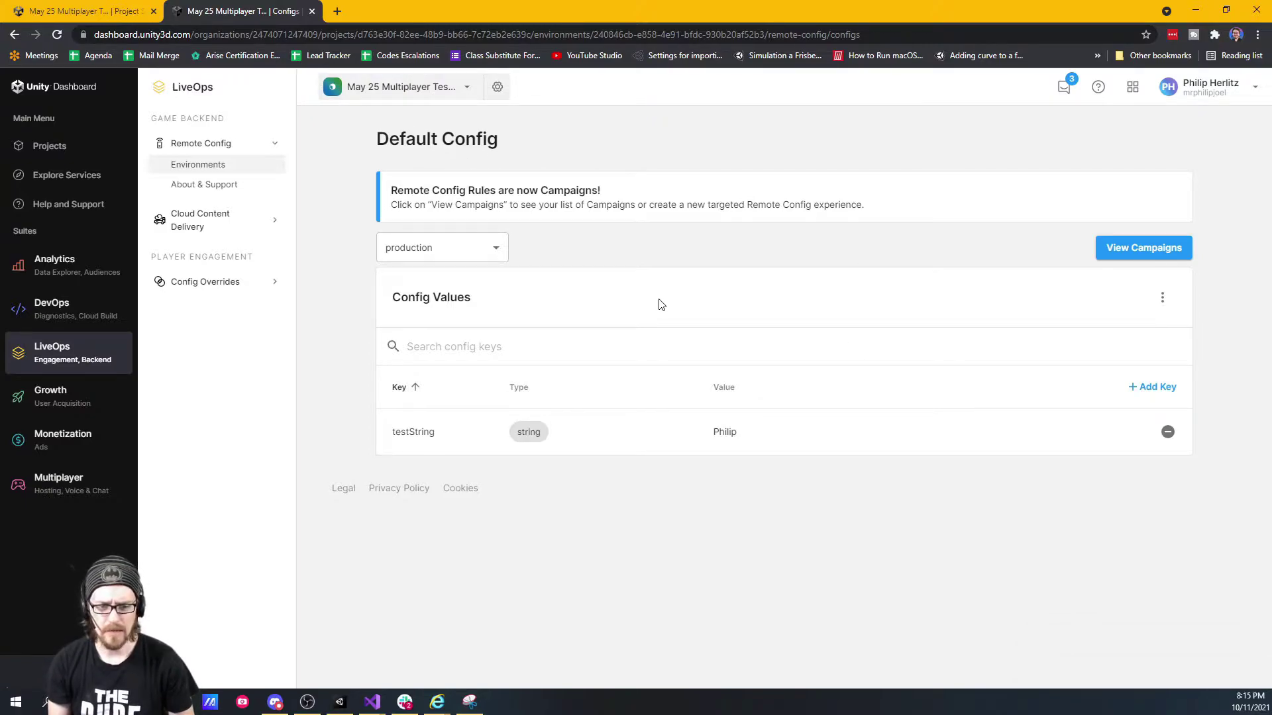
left_click(57, 36)
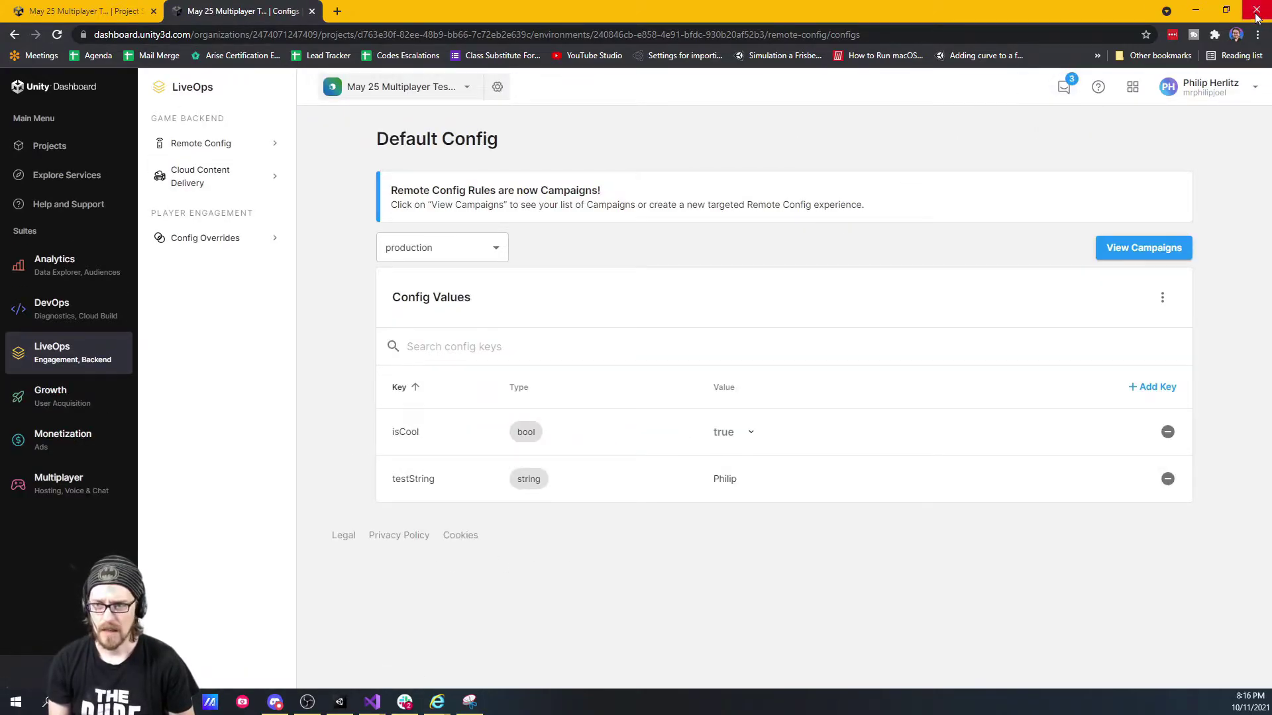
key("alt+Tab")
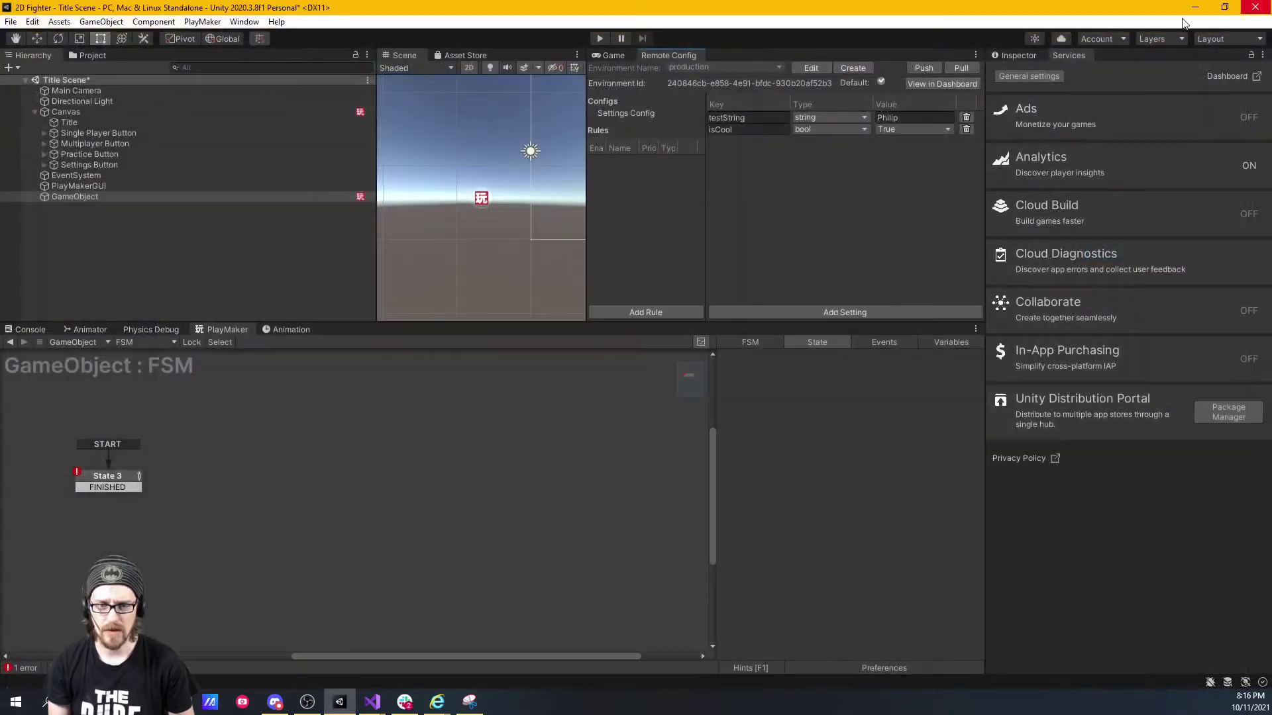
Step: Add an int setting testInt with the value 7 to the Remote Config settings
left_click(827, 310)
left_click(817, 139)
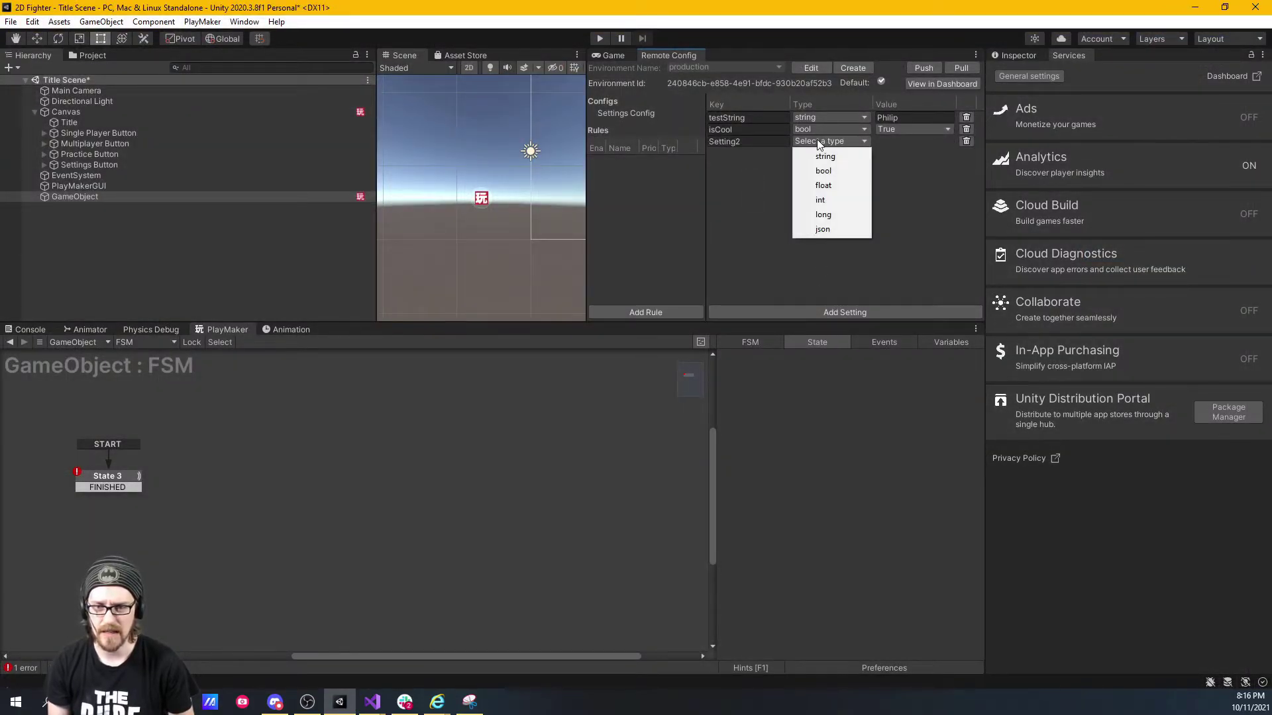
left_click(822, 194)
left_click(759, 142)
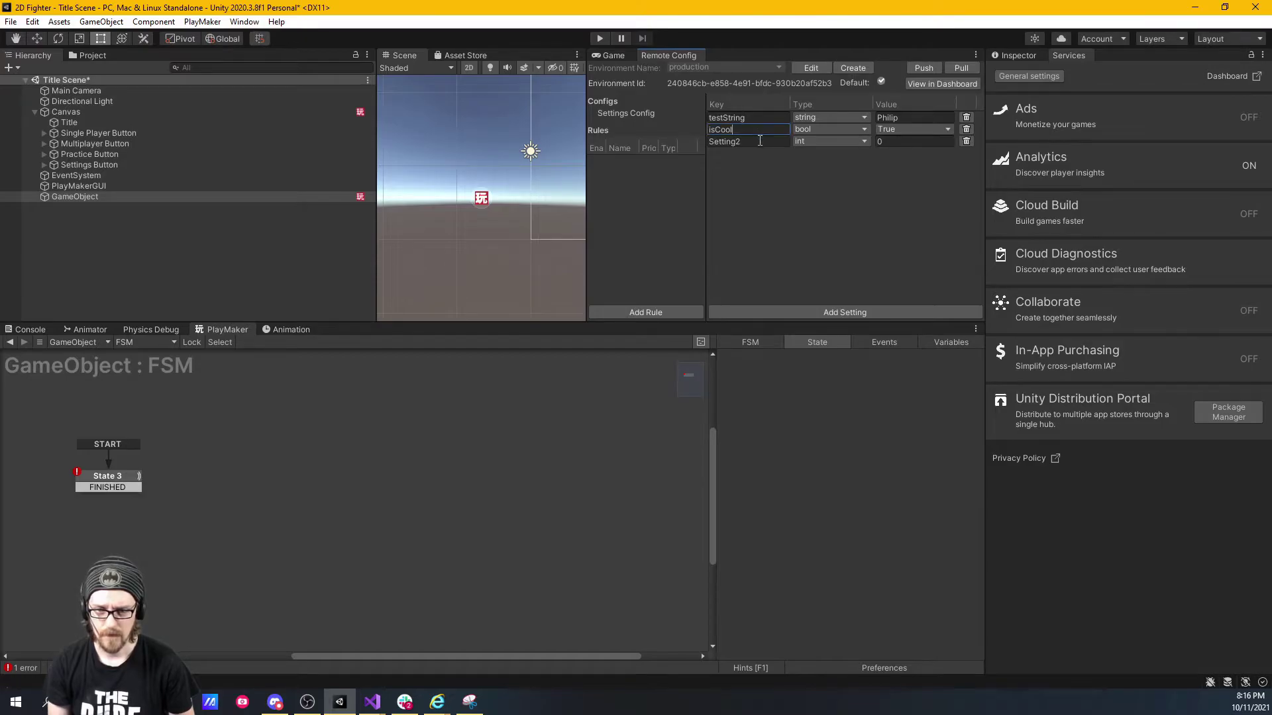
key("ctrl+a")
type("testInt")
key("Tab")
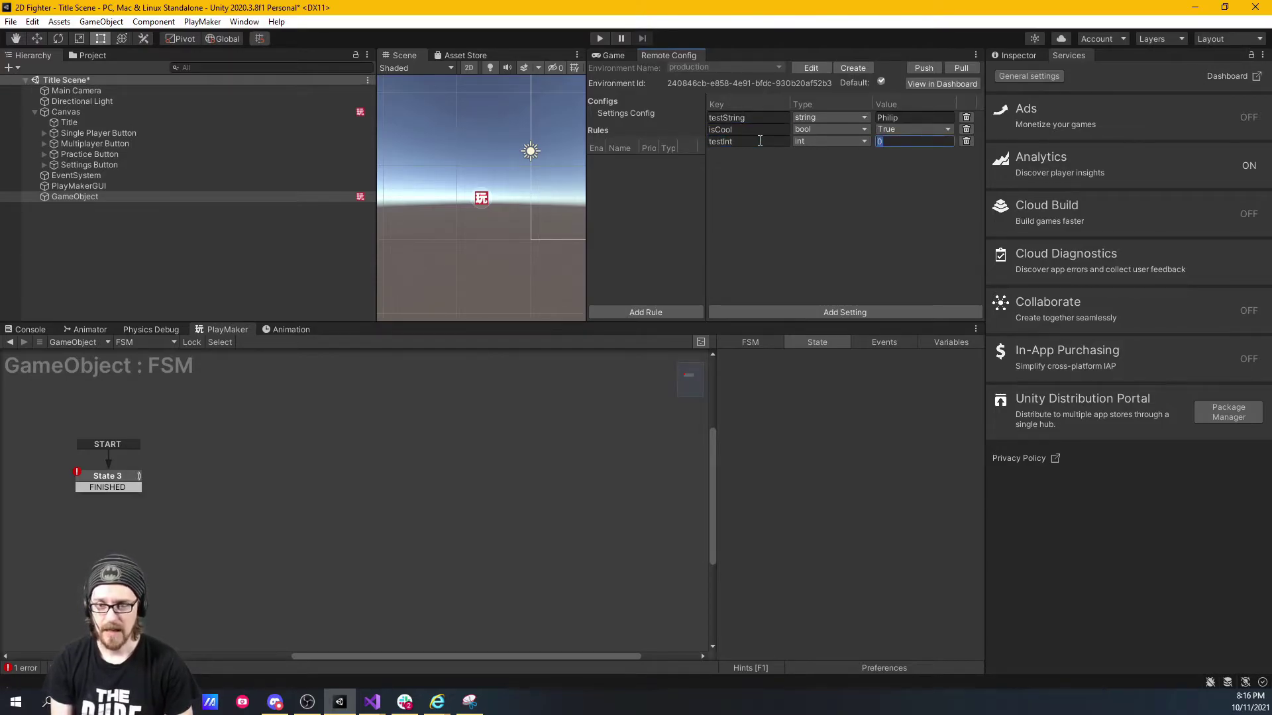
type("7")
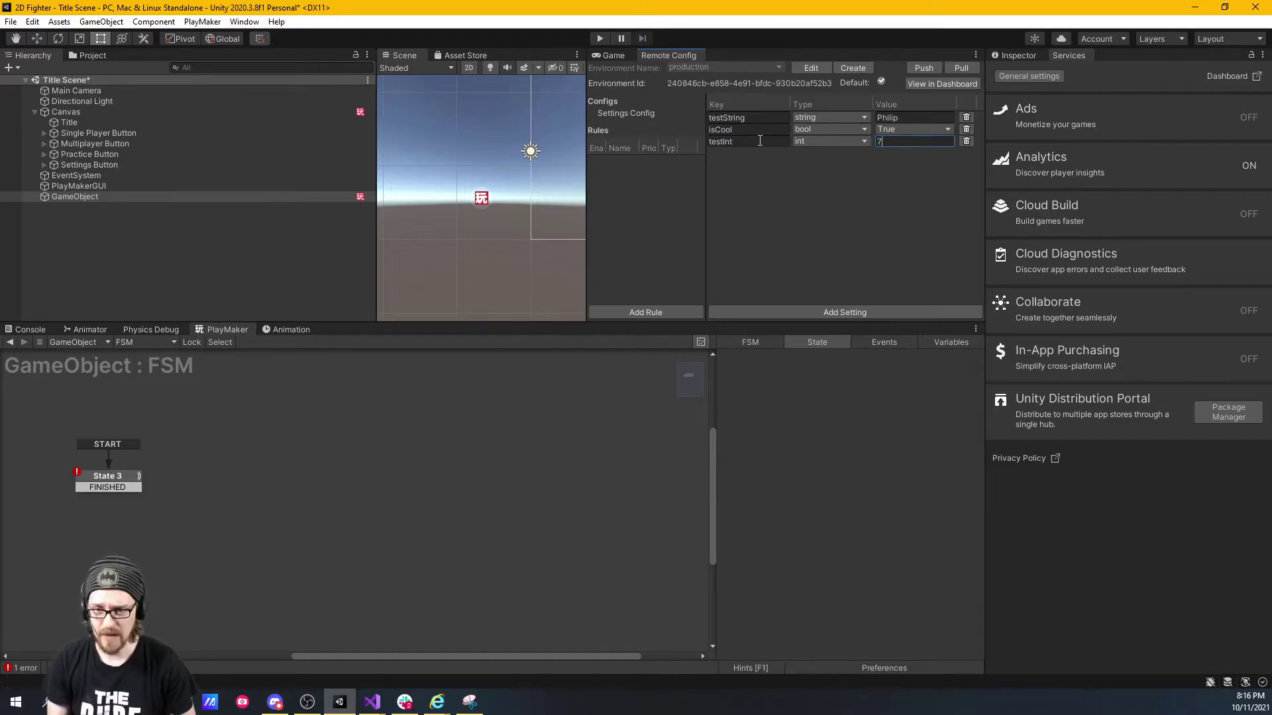
Step: Add a float setting testFloat with the value 7.7 to the Remote Config settings
left_click(844, 314)
left_click(797, 153)
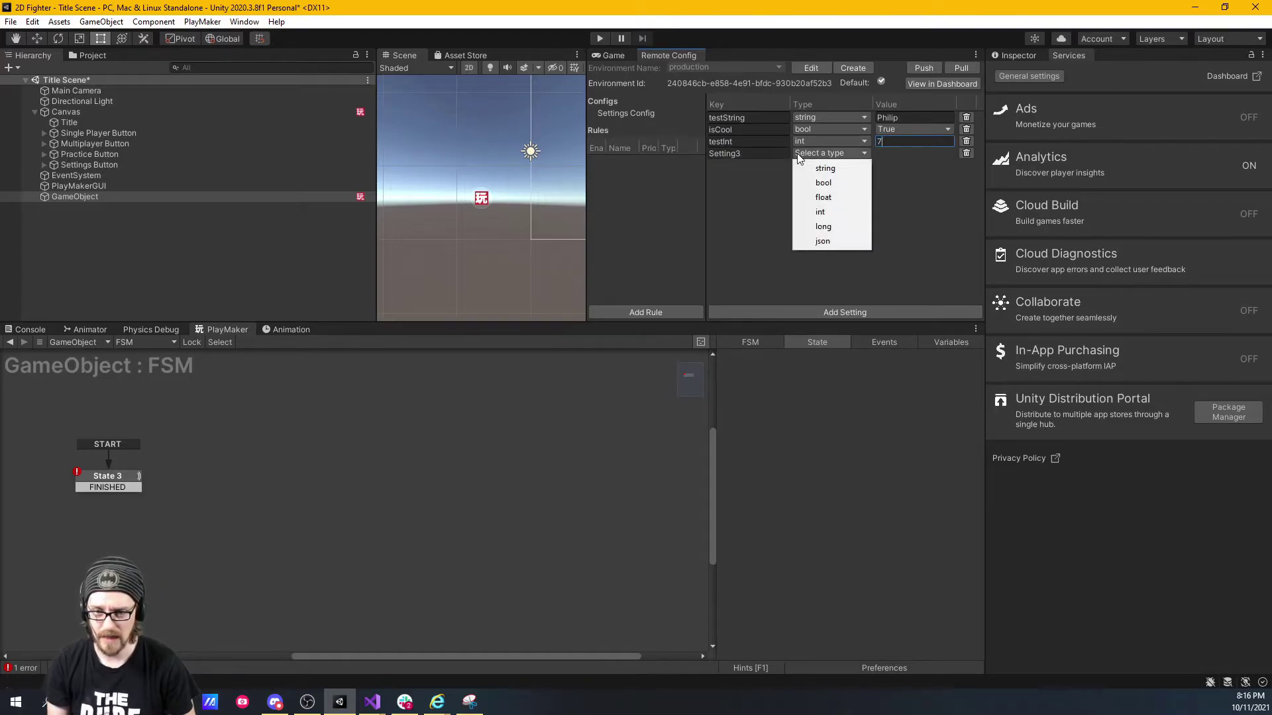
left_click(822, 197)
left_click(767, 153)
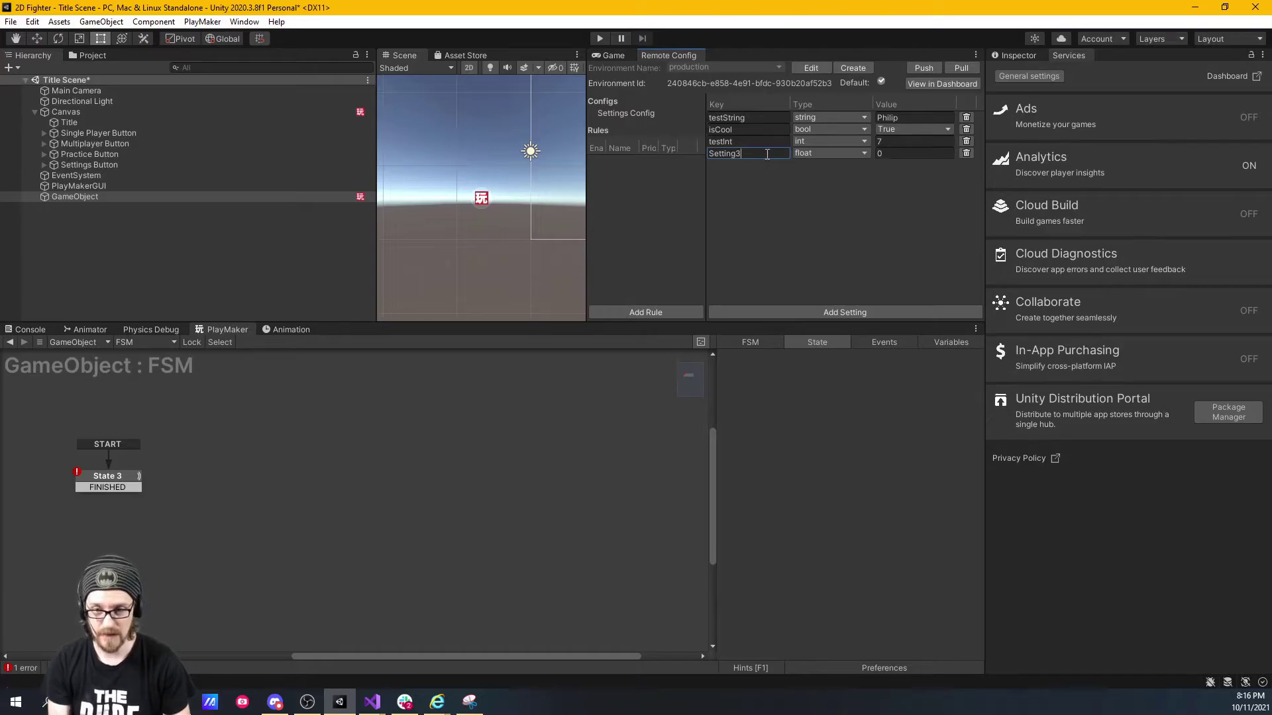
key("ctrl+a")
type("testFloat")
key("Tab")
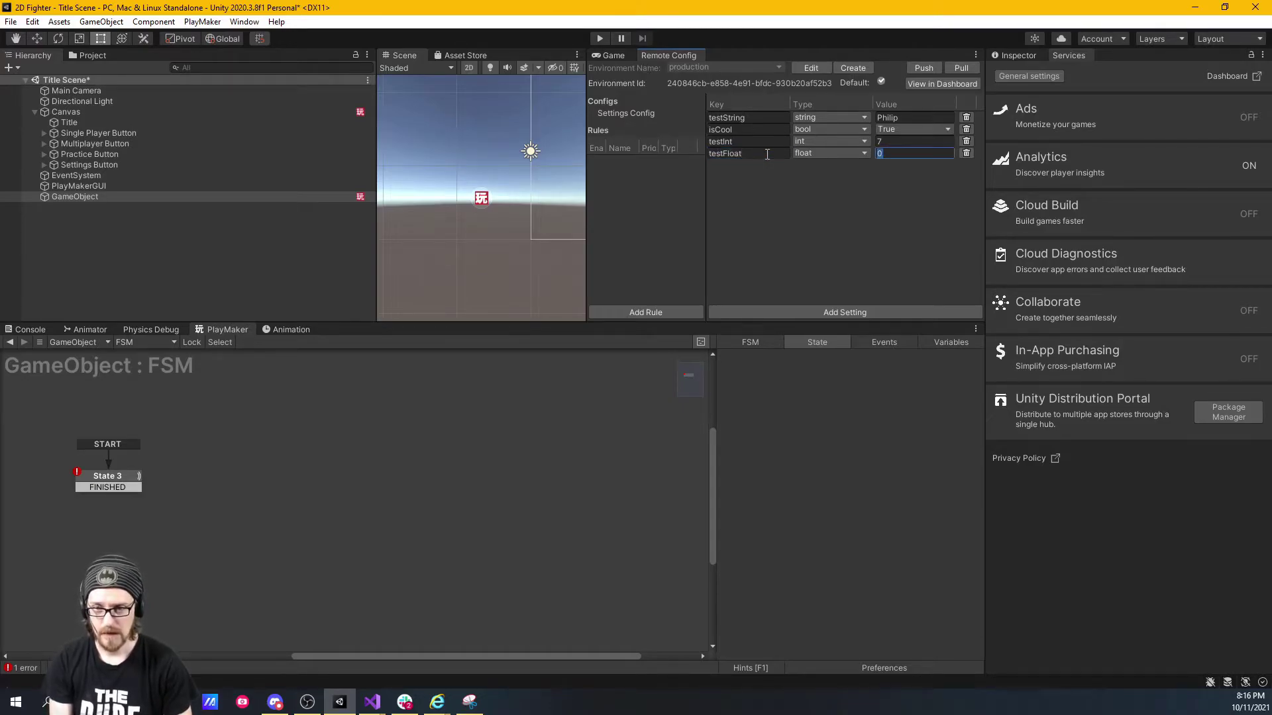
type("7.7")
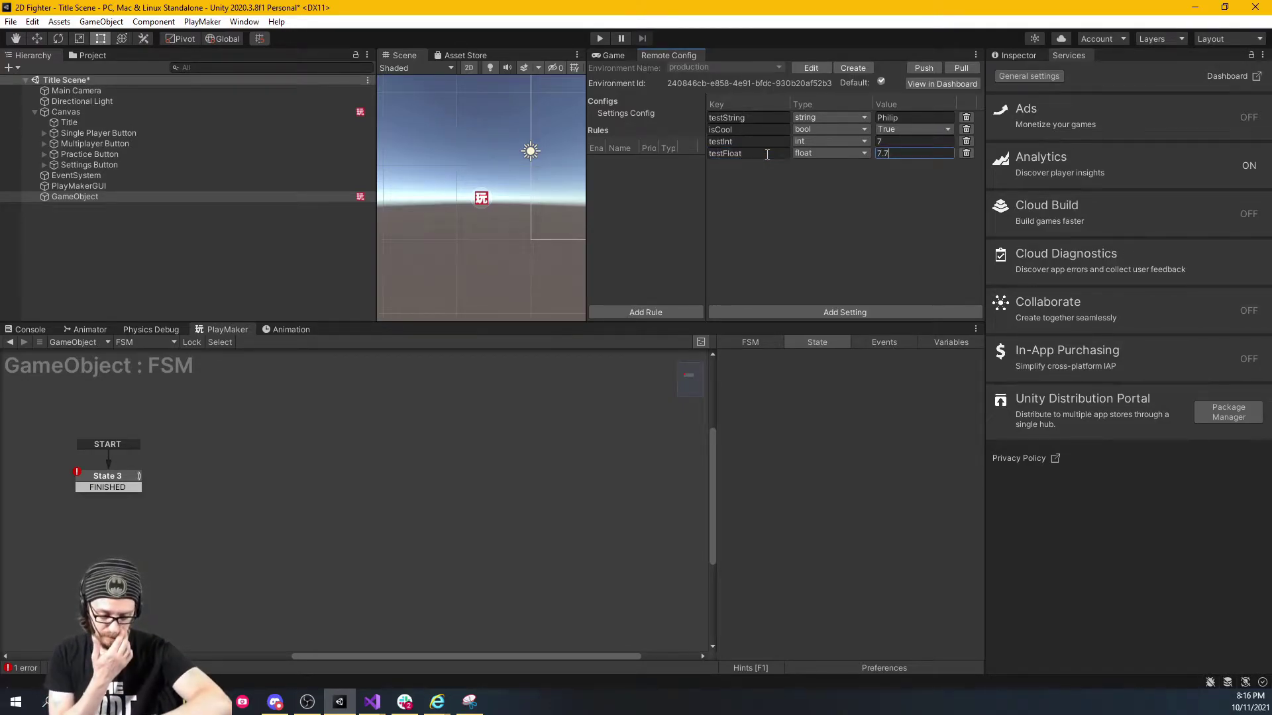
left_click(796, 241)
Step: Push the settings, check the production environment's config values under Remote Config in the Unity Dashboard, and return to the Unity editor
left_click(926, 68)
left_click(928, 79)
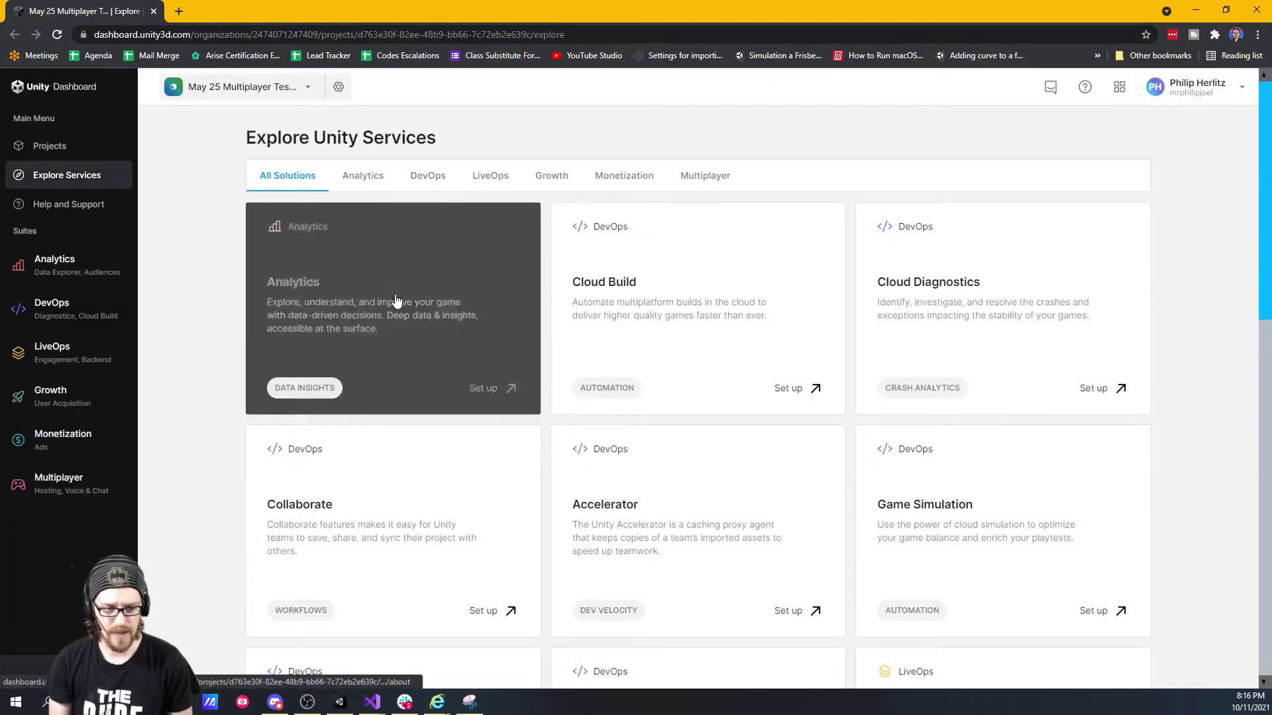
scroll(395, 300, "down", 12)
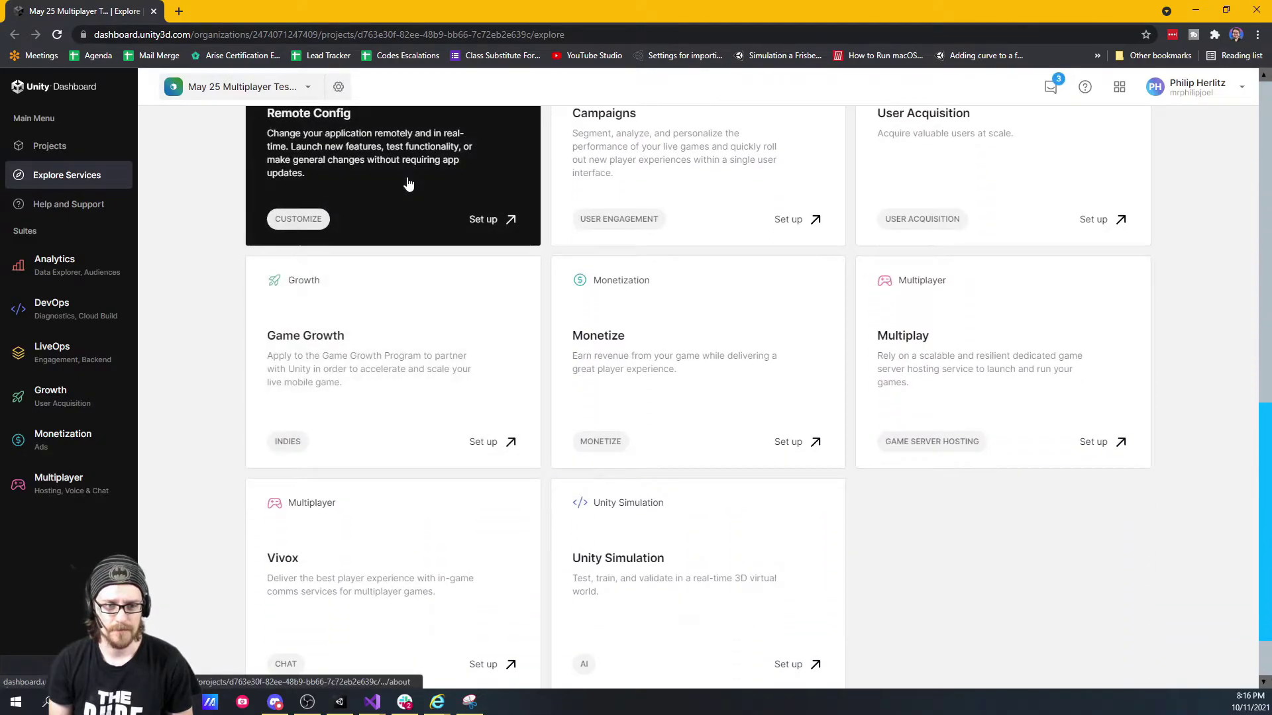
left_click(409, 183)
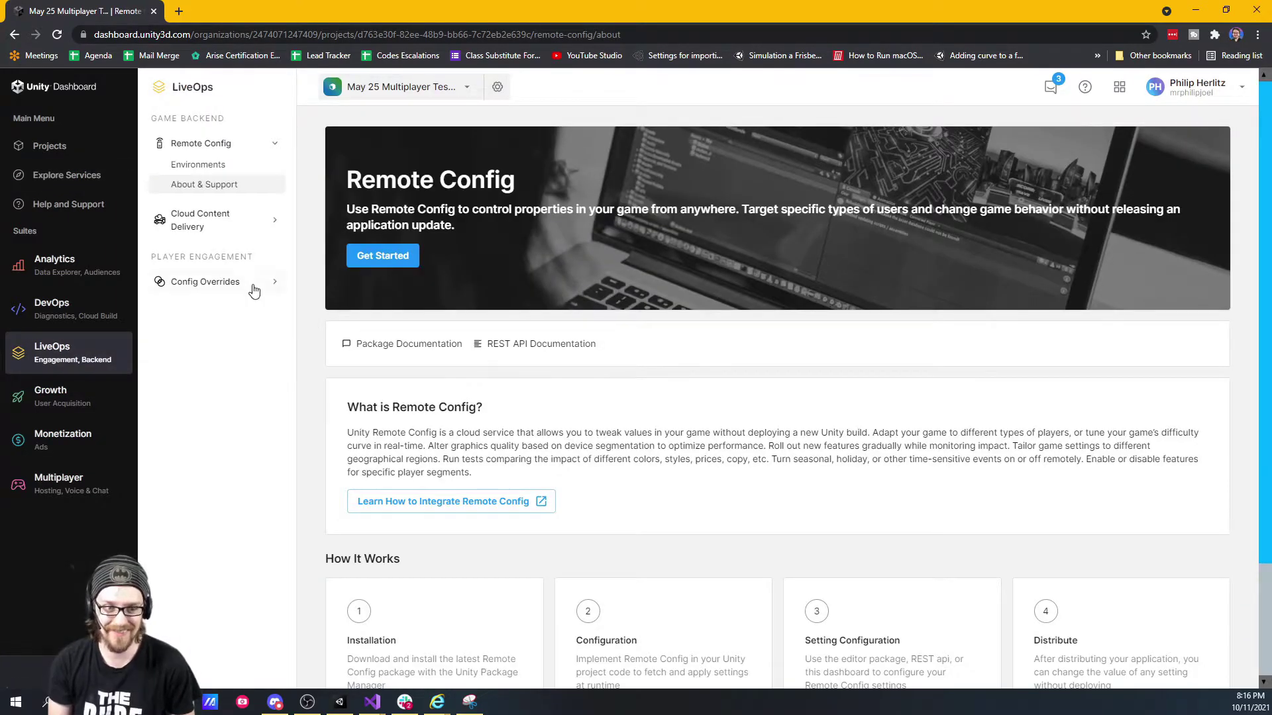
left_click(194, 171)
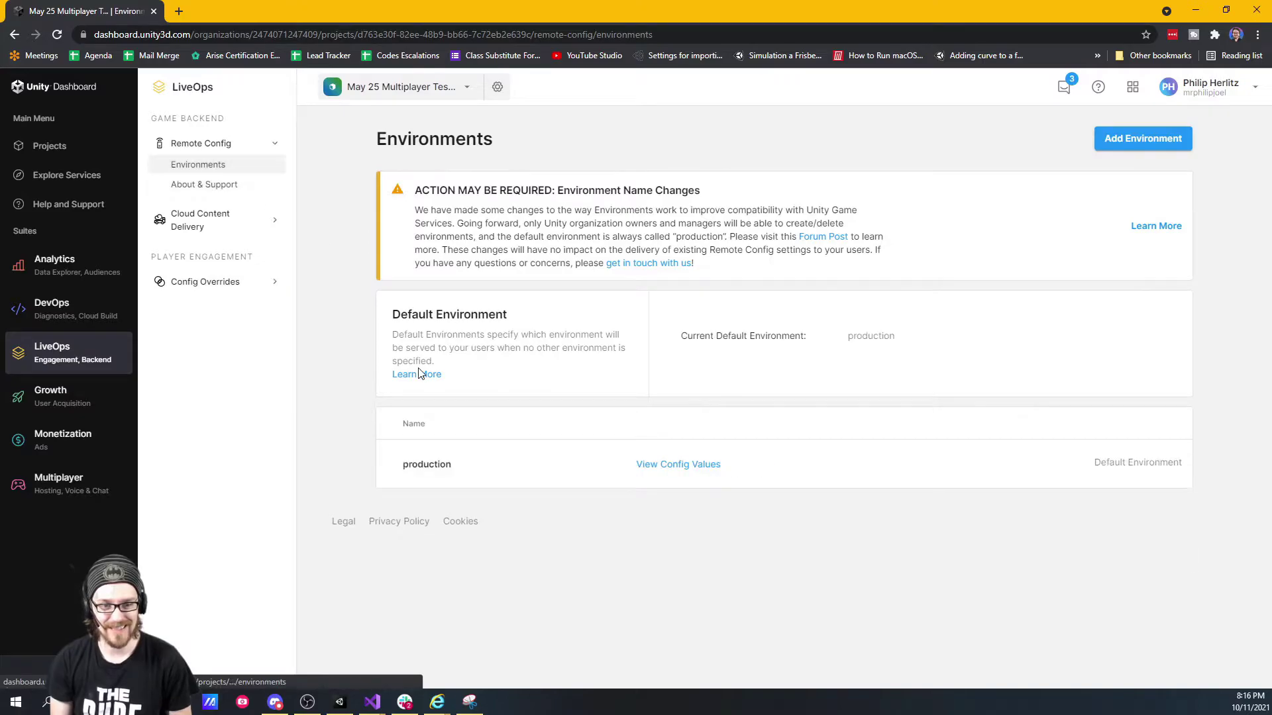
left_click(690, 471)
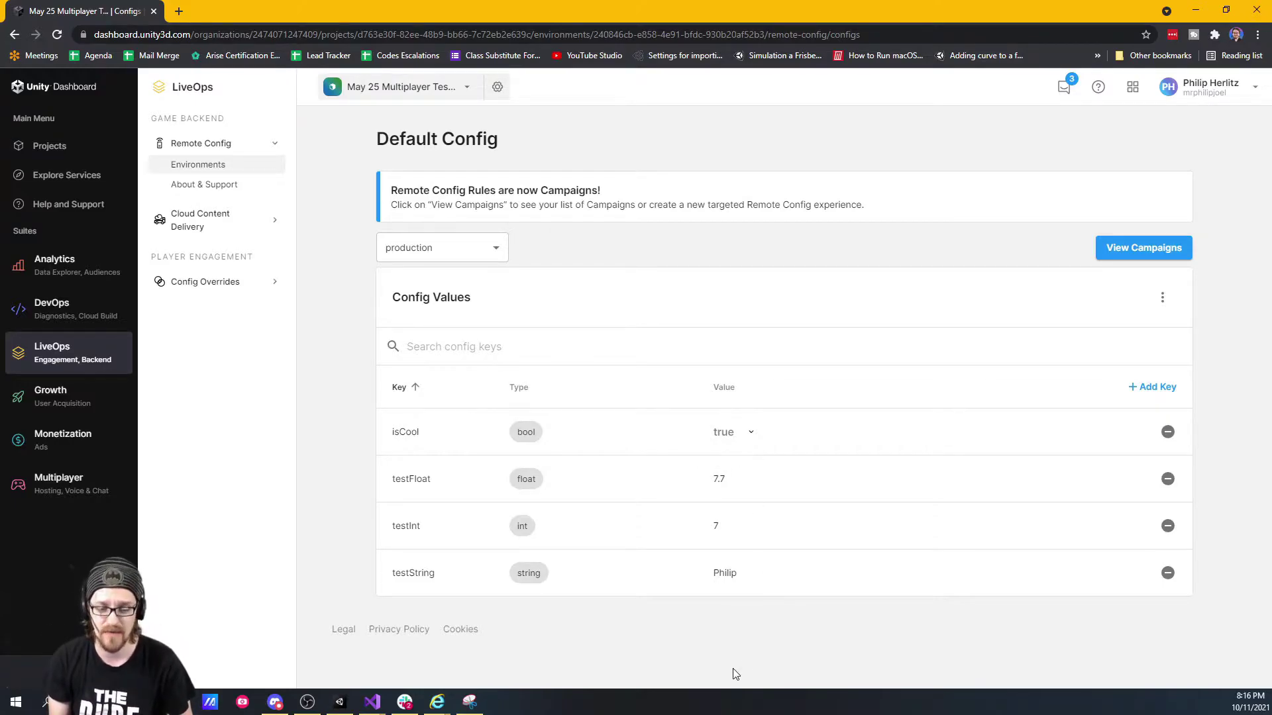
left_click(1258, 10)
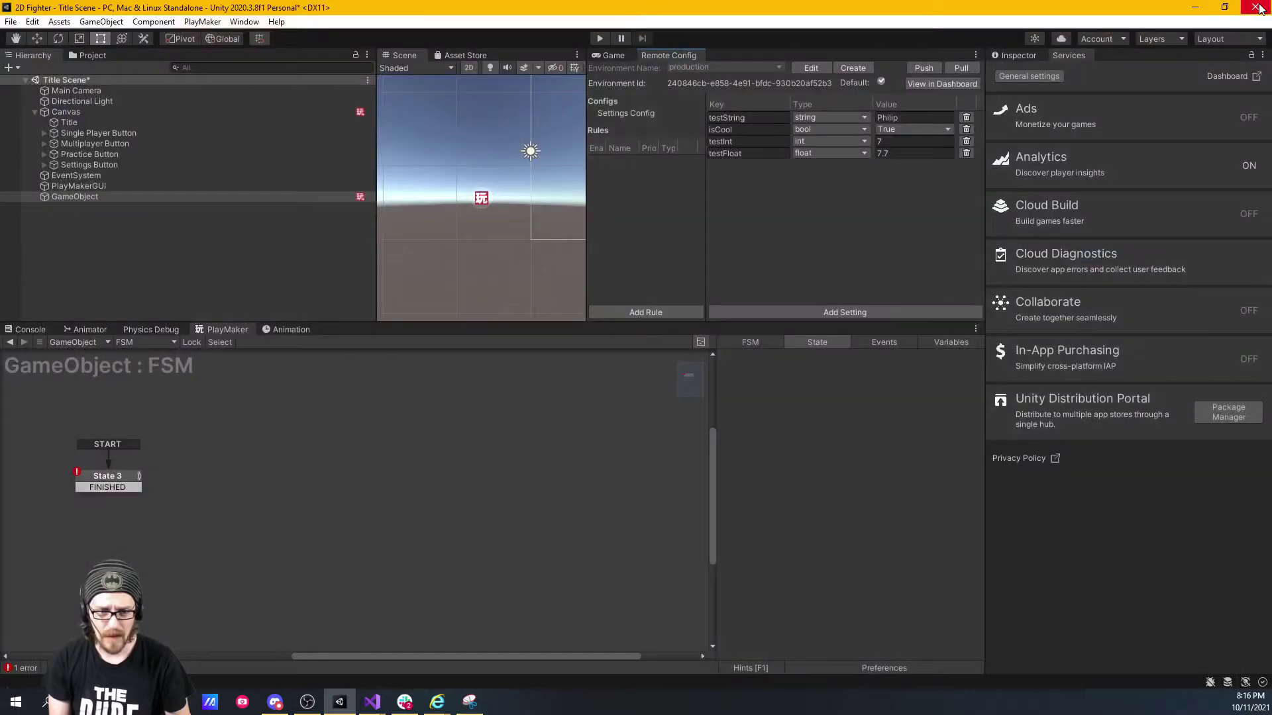
left_click(621, 55)
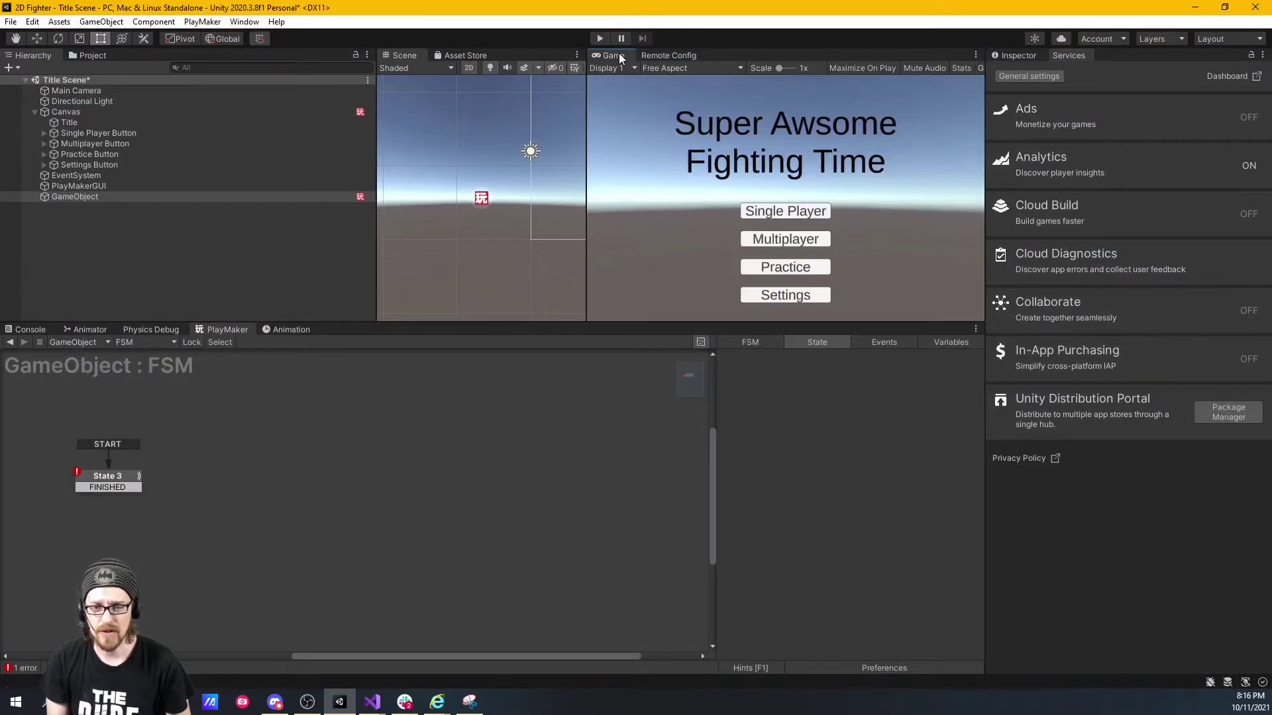
left_click(120, 479)
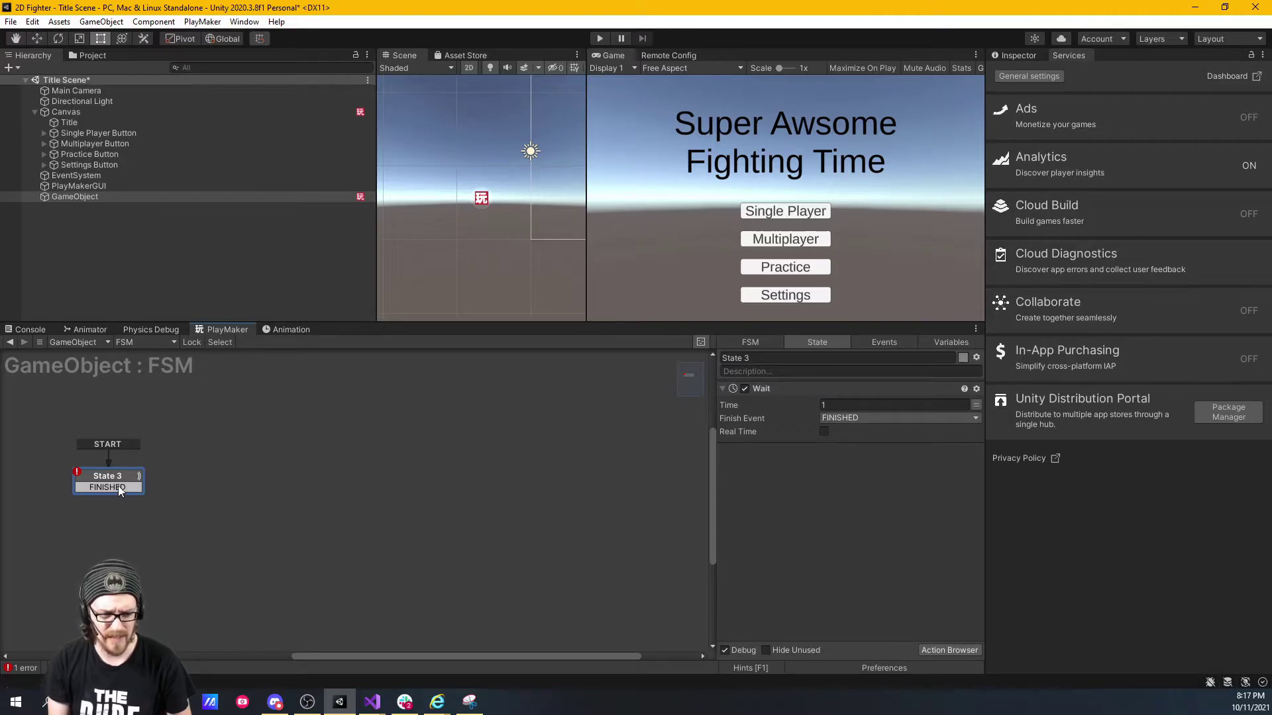
left_click_drag(121, 486, 249, 489)
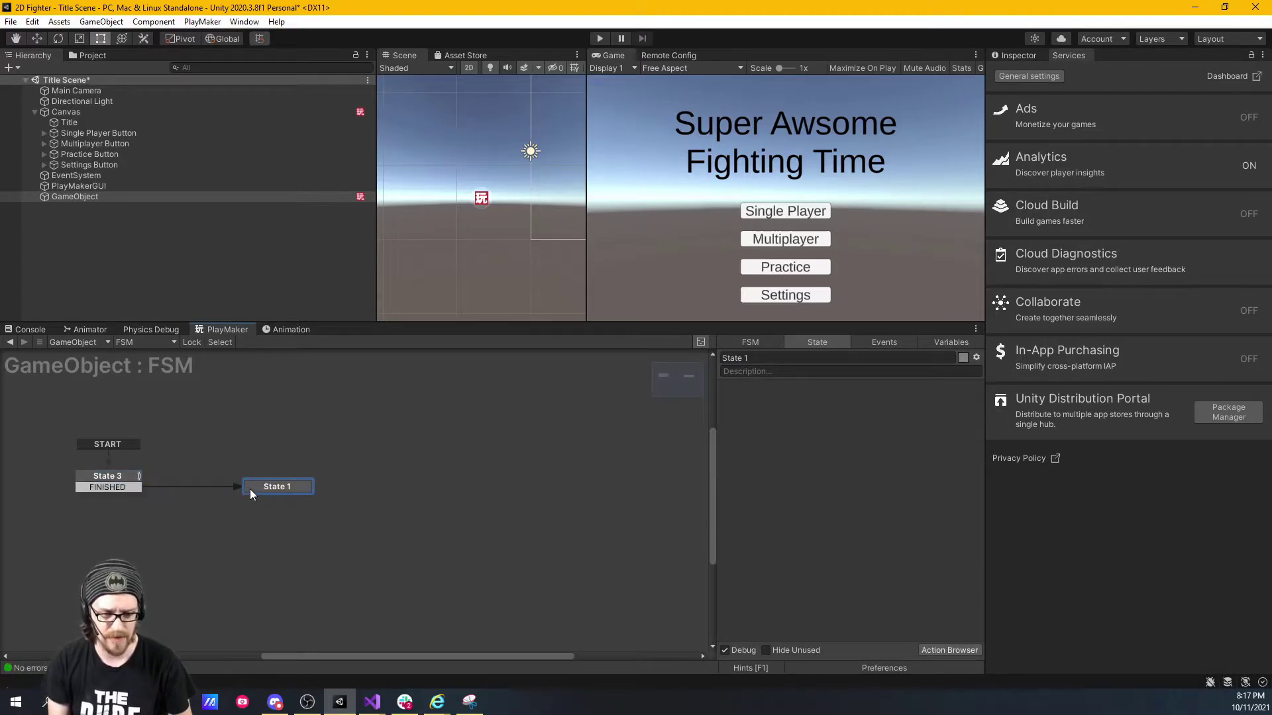
key("Delete")
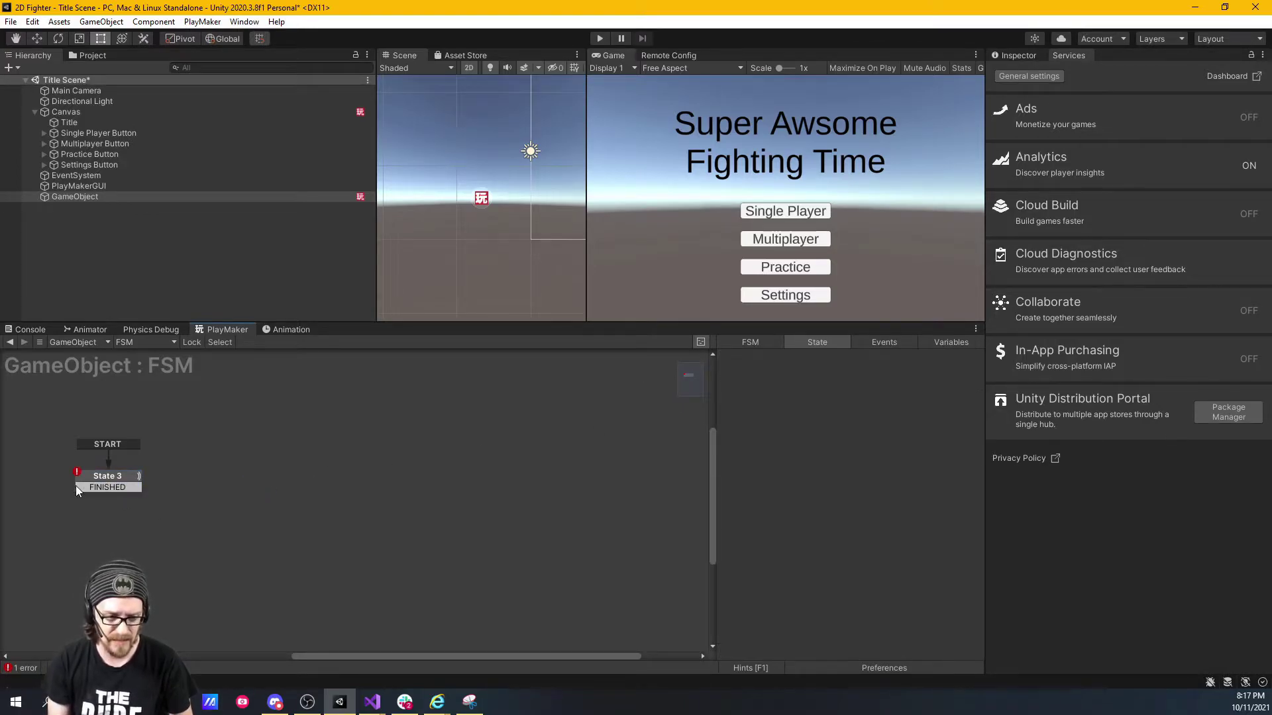
Step: Replace the Wait action in State 3 with Get Remote Config String, Int, Float and Bool actions
left_click(106, 477)
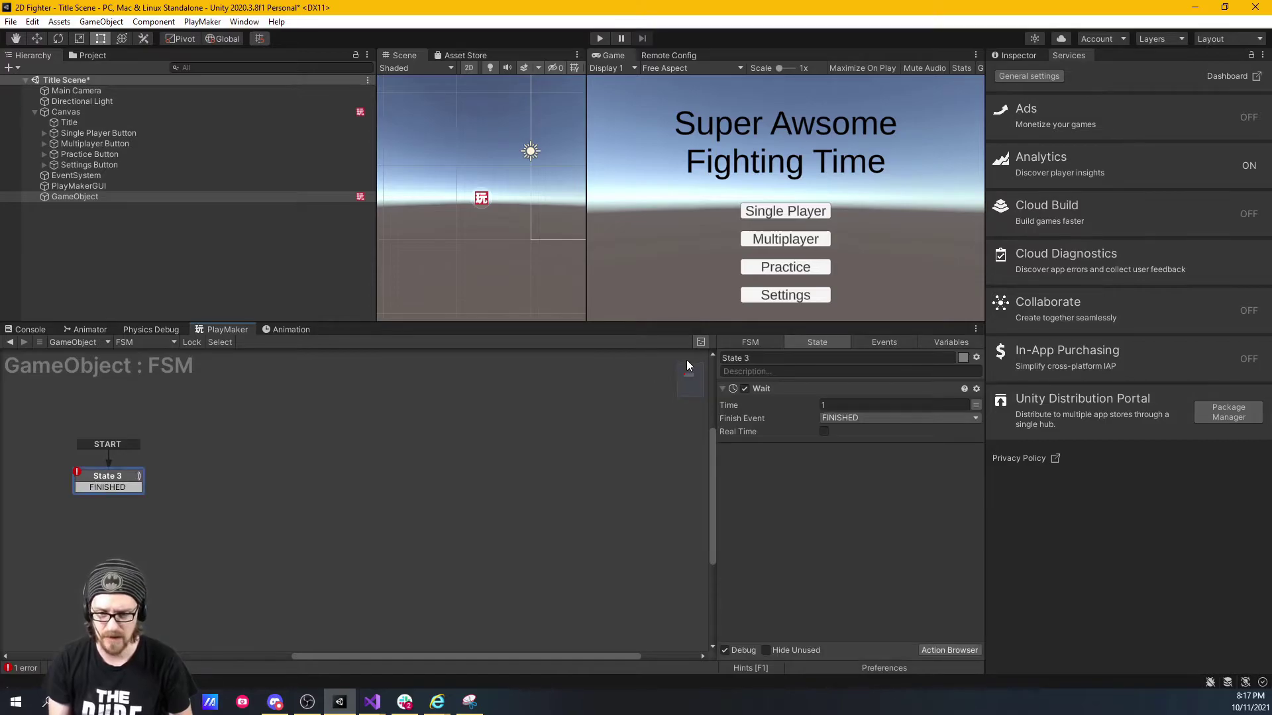
key("Delete")
double_click(760, 388)
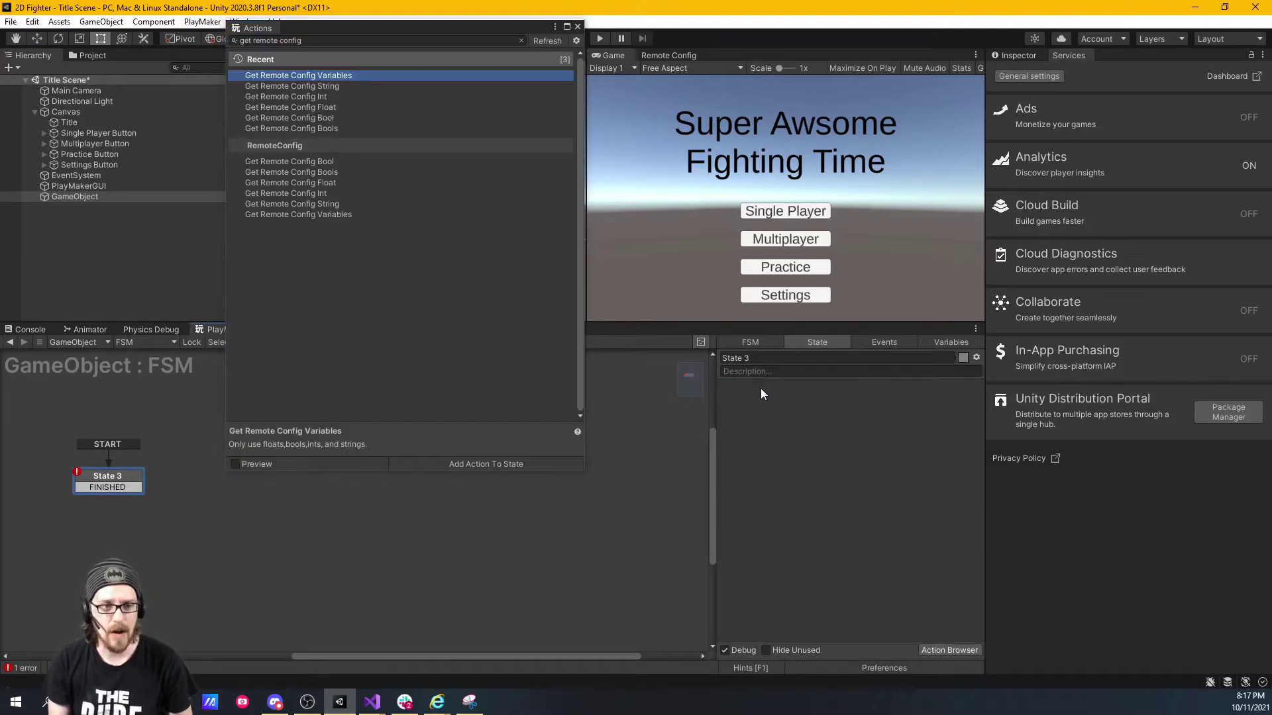
double_click(336, 85)
double_click(329, 97)
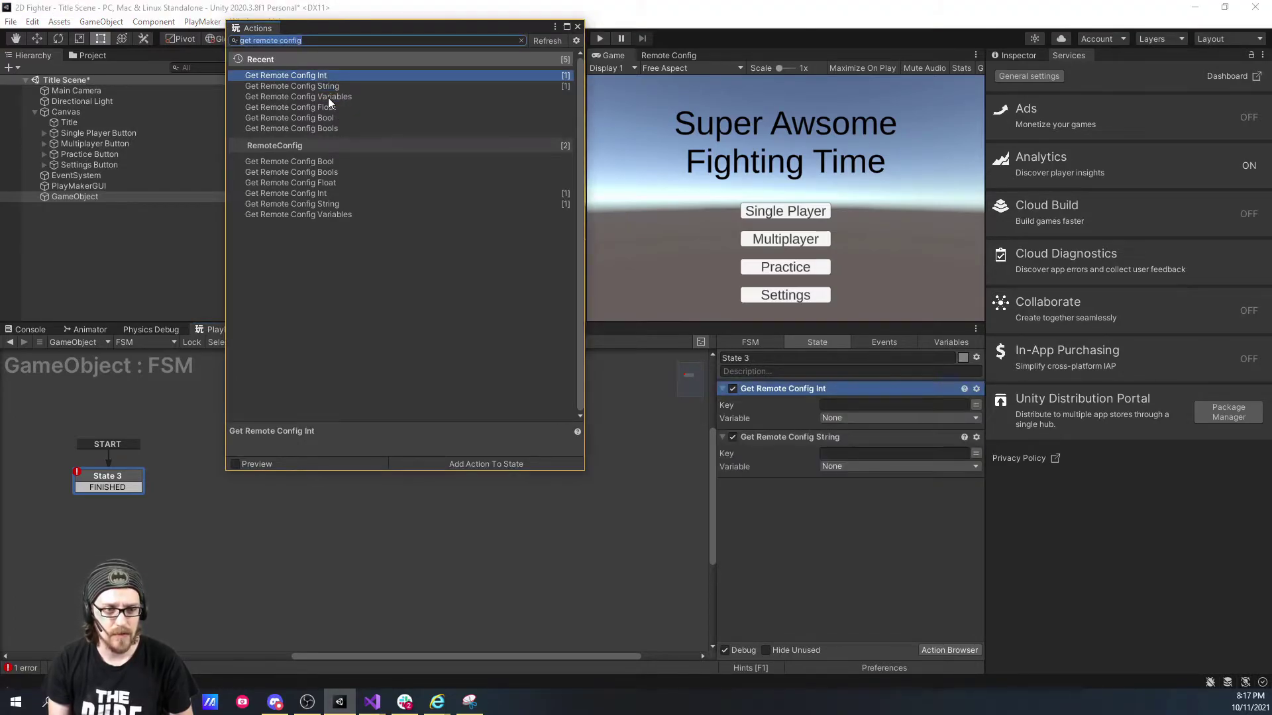
double_click(327, 109)
double_click(331, 120)
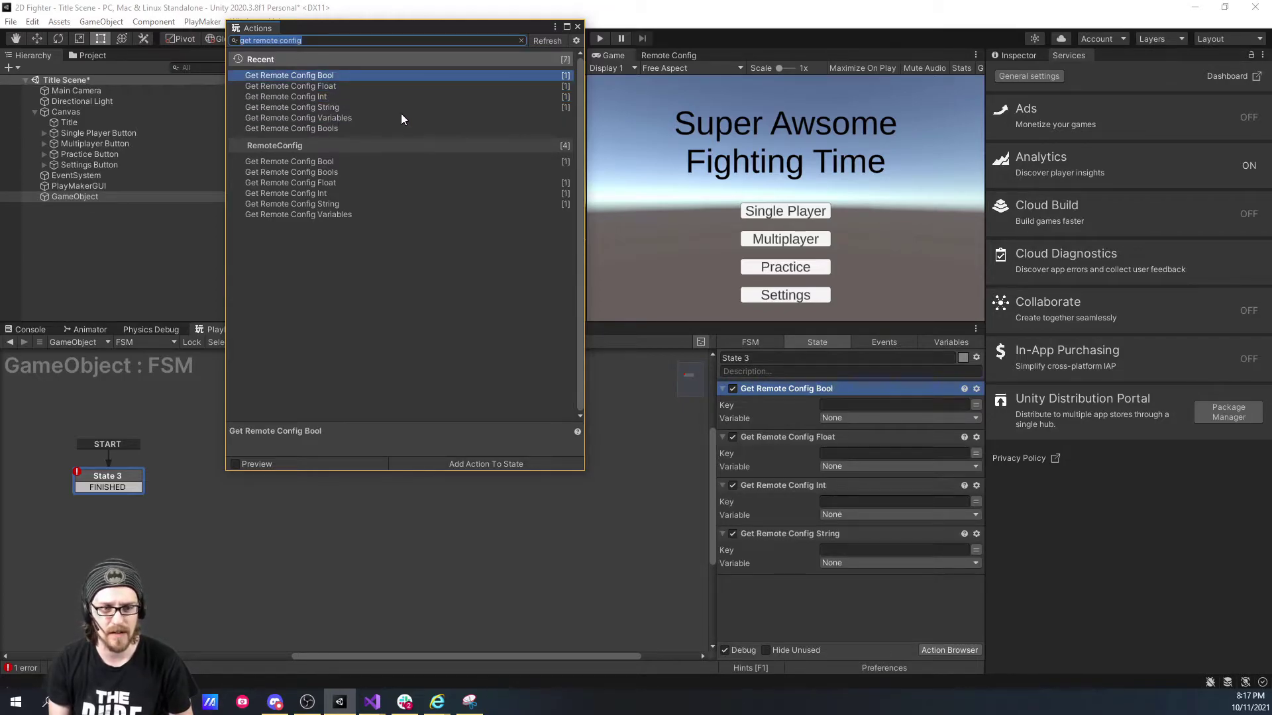
left_click(576, 26)
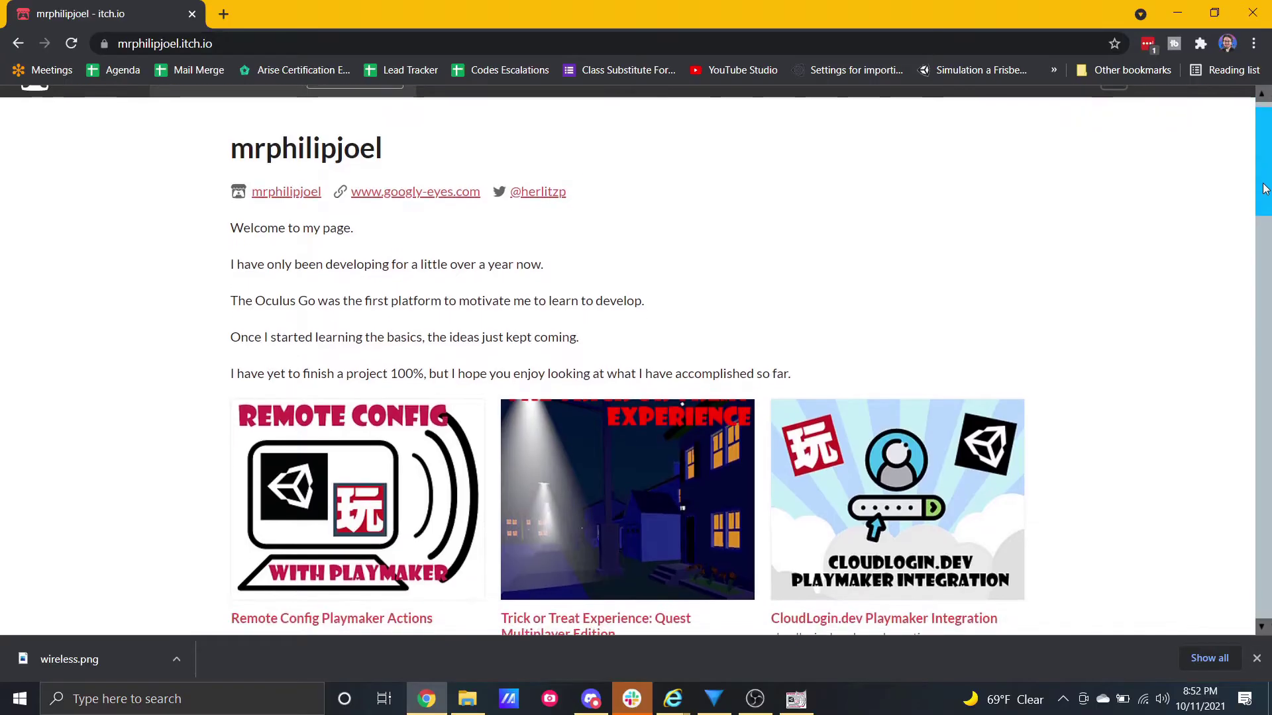
left_click_drag(1263, 191, 1241, 330)
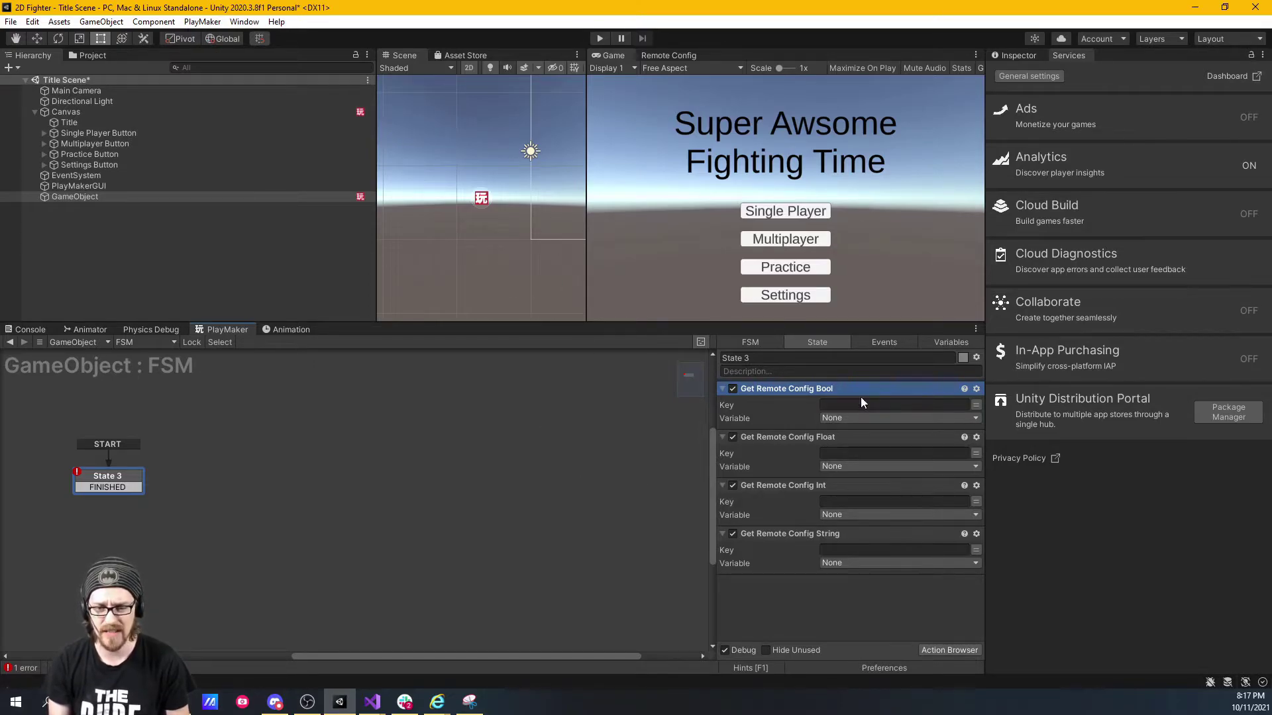
Step: Set the Get Remote Config Bool key to isCool and store its result in a new variable isCool
left_click(667, 57)
left_click(877, 406)
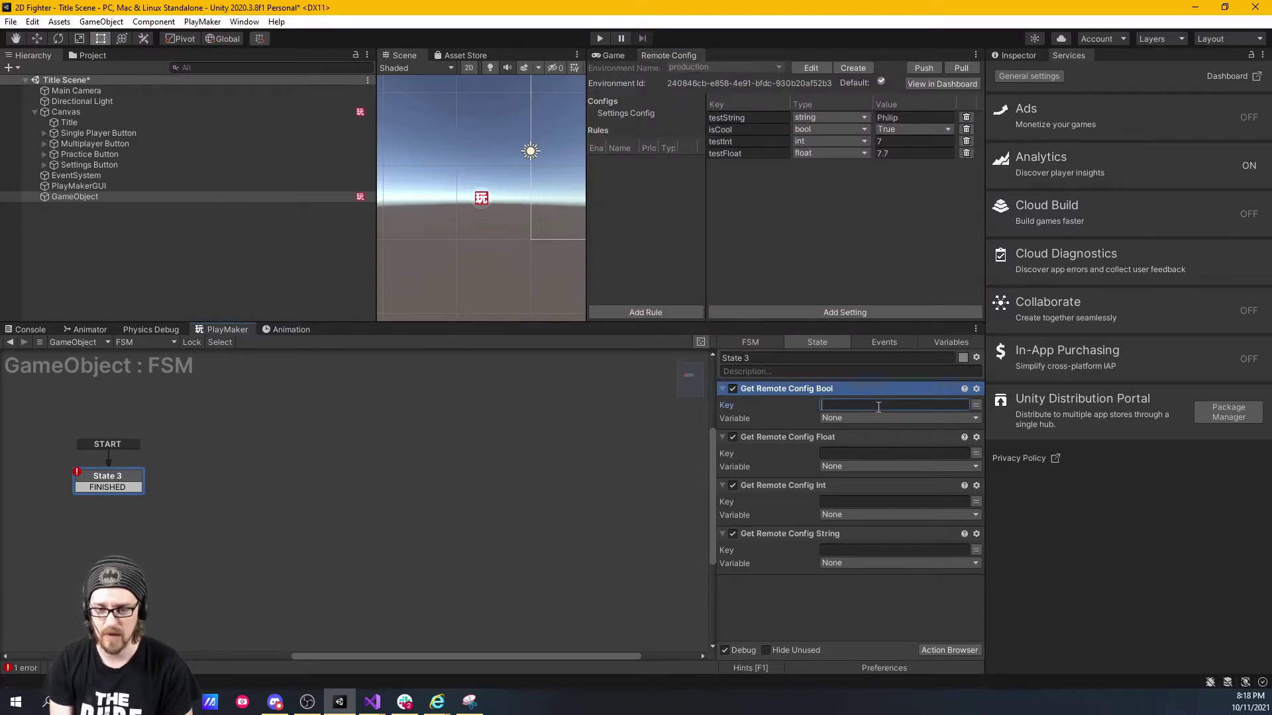
type("isCool")
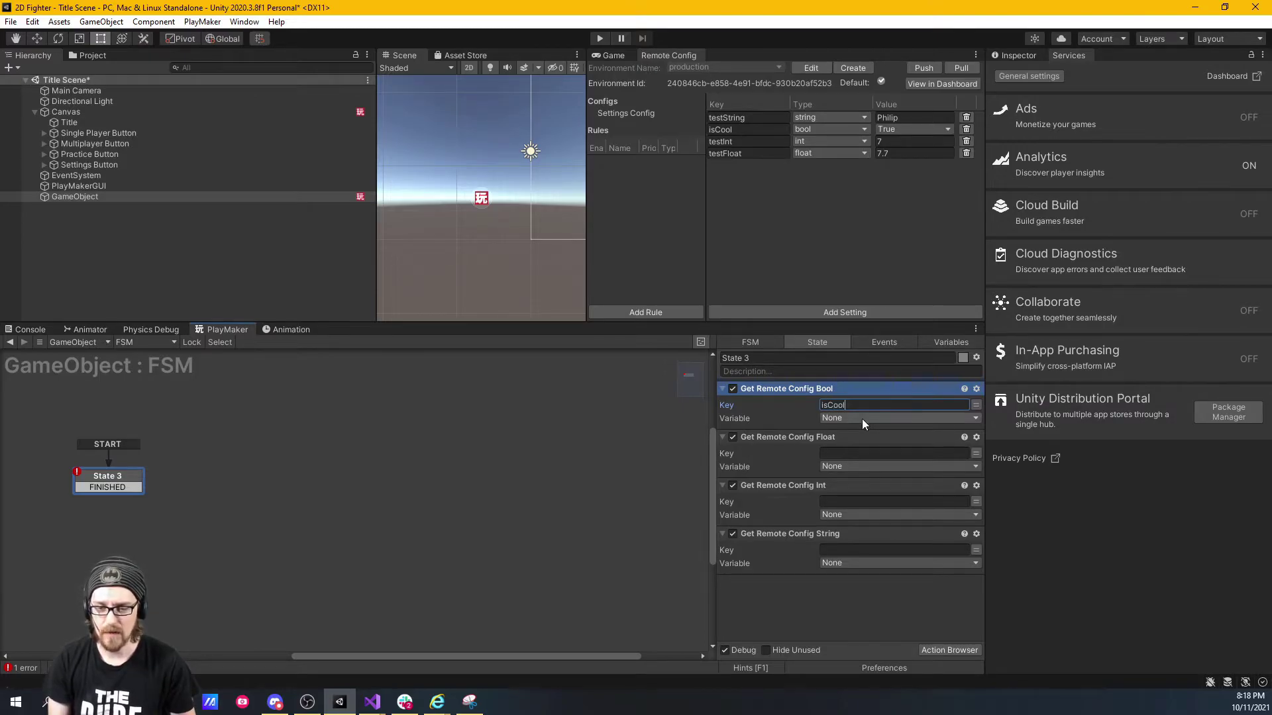
left_click(861, 419)
left_click(862, 462)
type("isCool")
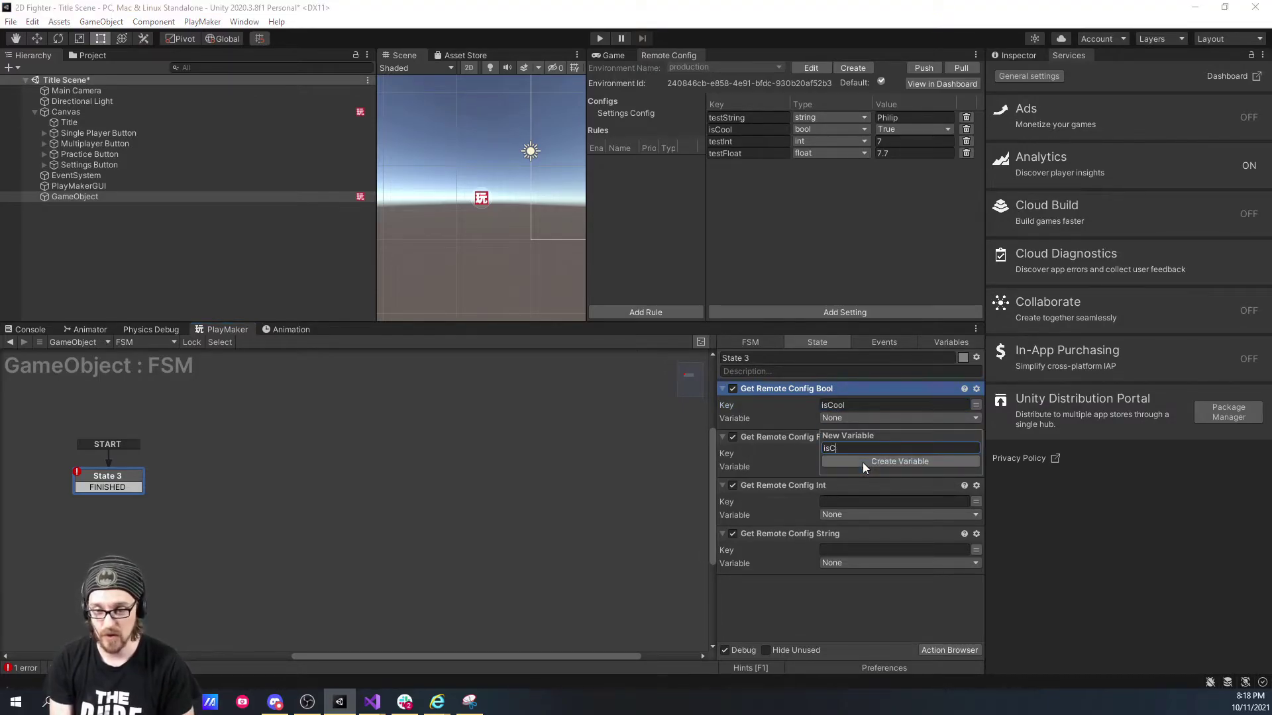
left_click(862, 462)
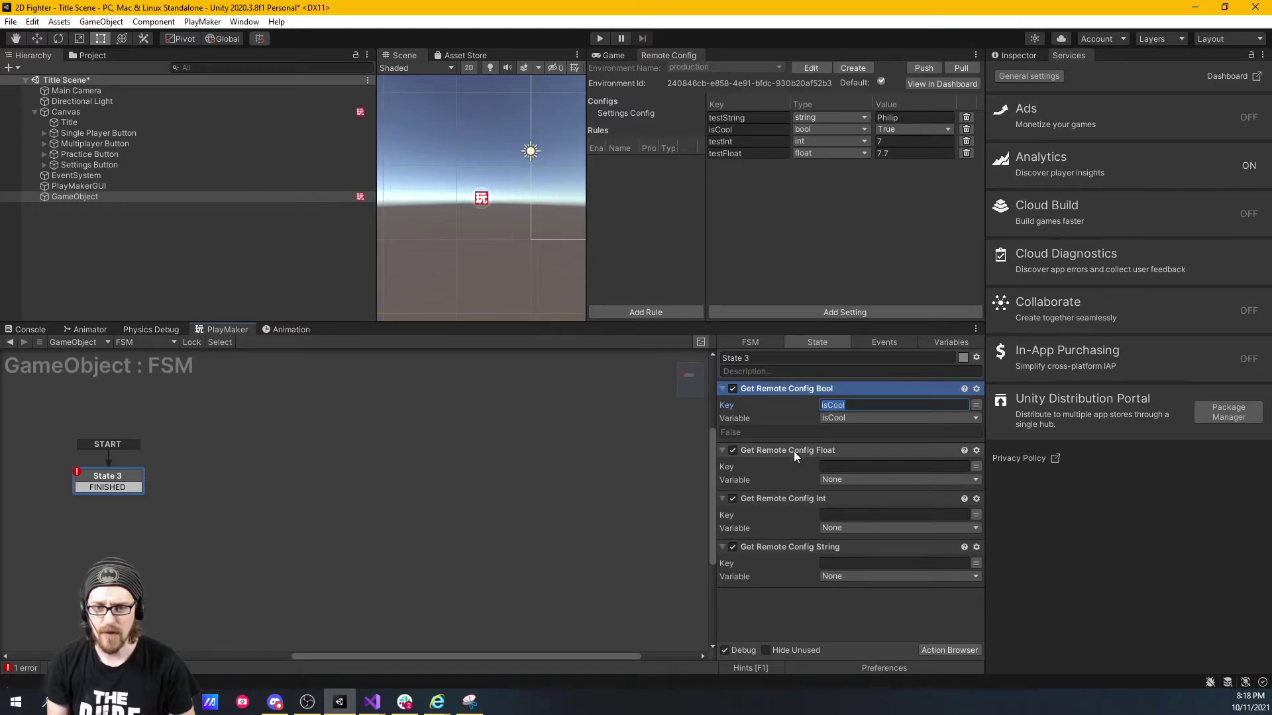
Step: Set the Get Remote Config Float key to testFloat and store its result in a new variable testFloat
left_click(842, 466)
type("testFloat")
left_click(836, 478)
left_click(850, 540)
type("testFloat")
key("Return")
Step: Set the Get Remote Config Int key to testInt and store its result in a new variable testInt
left_click(838, 529)
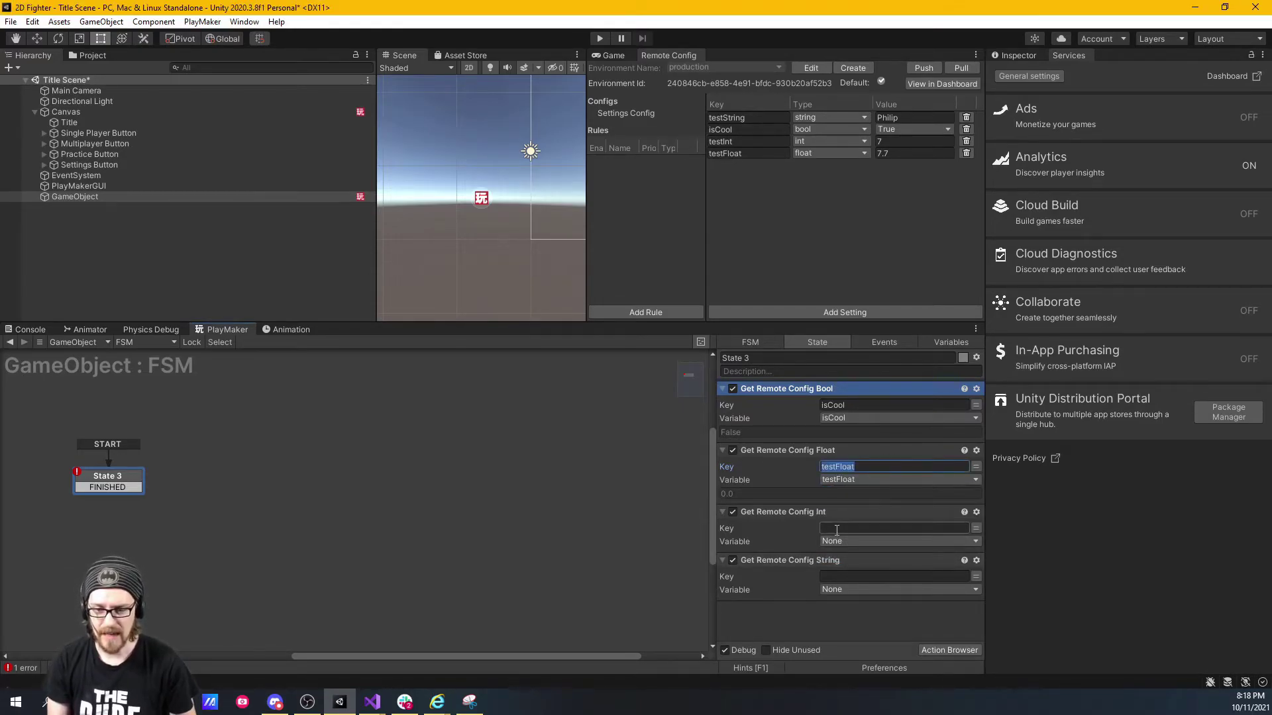
type("testInt")
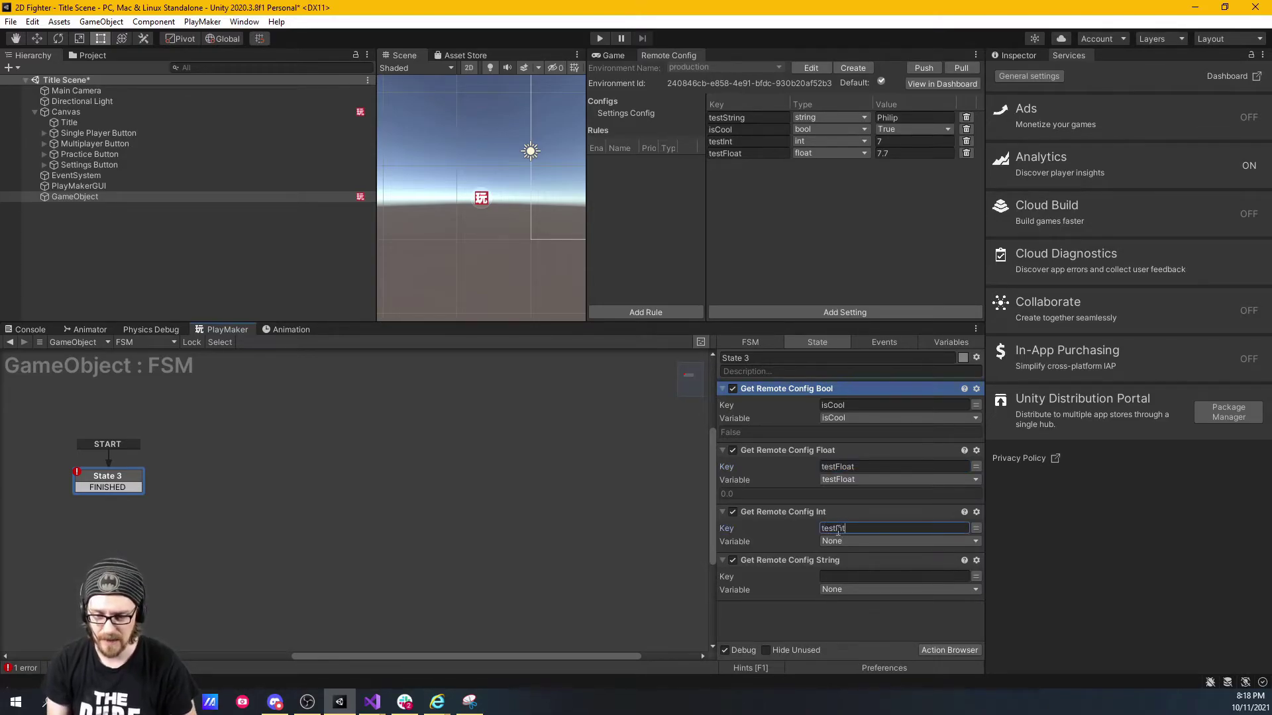
left_click(837, 544)
left_click(853, 585)
type("t")
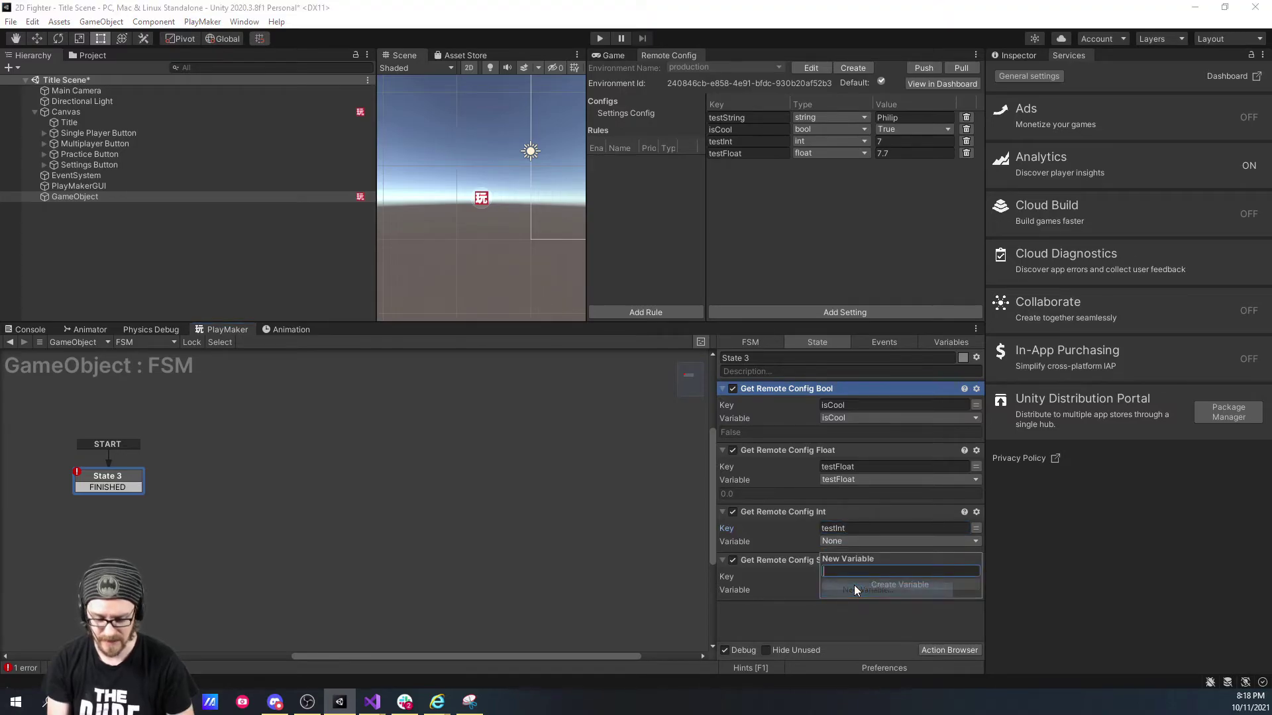
type("estInt")
left_click(854, 585)
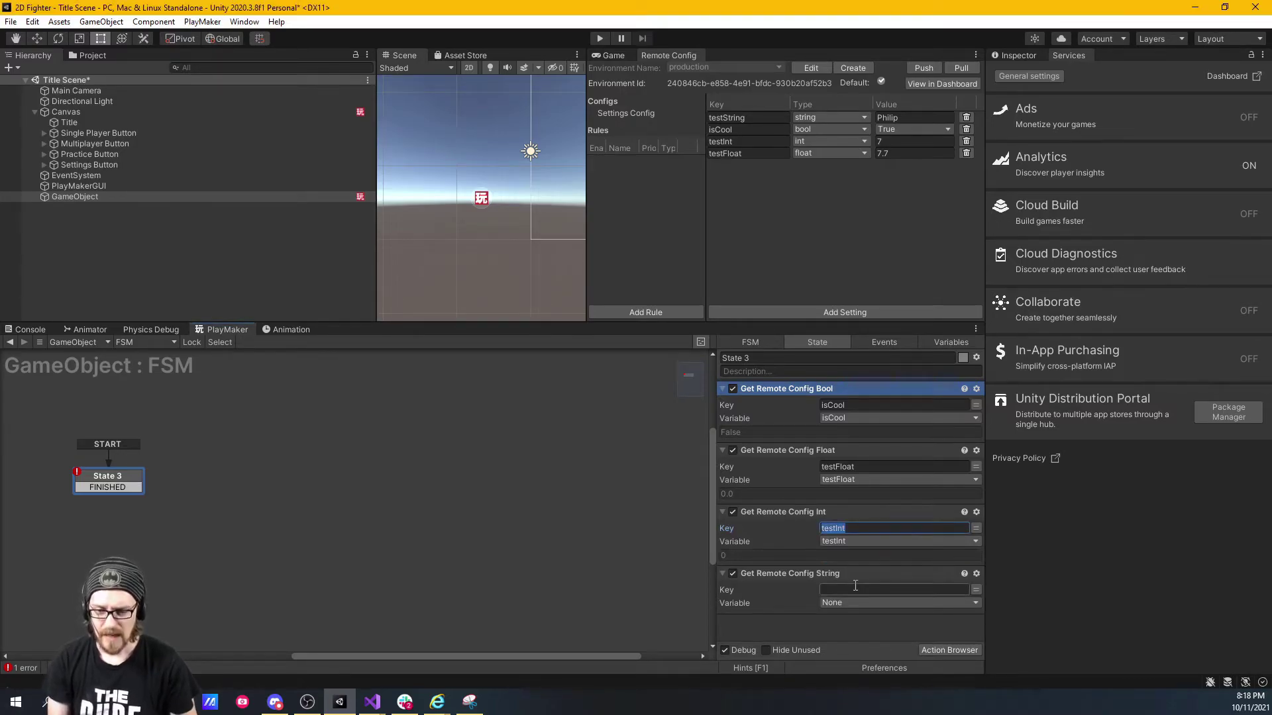
Step: Set the Get Remote Config String key to testString and store its result in a new variable testString
left_click(855, 589)
type("te")
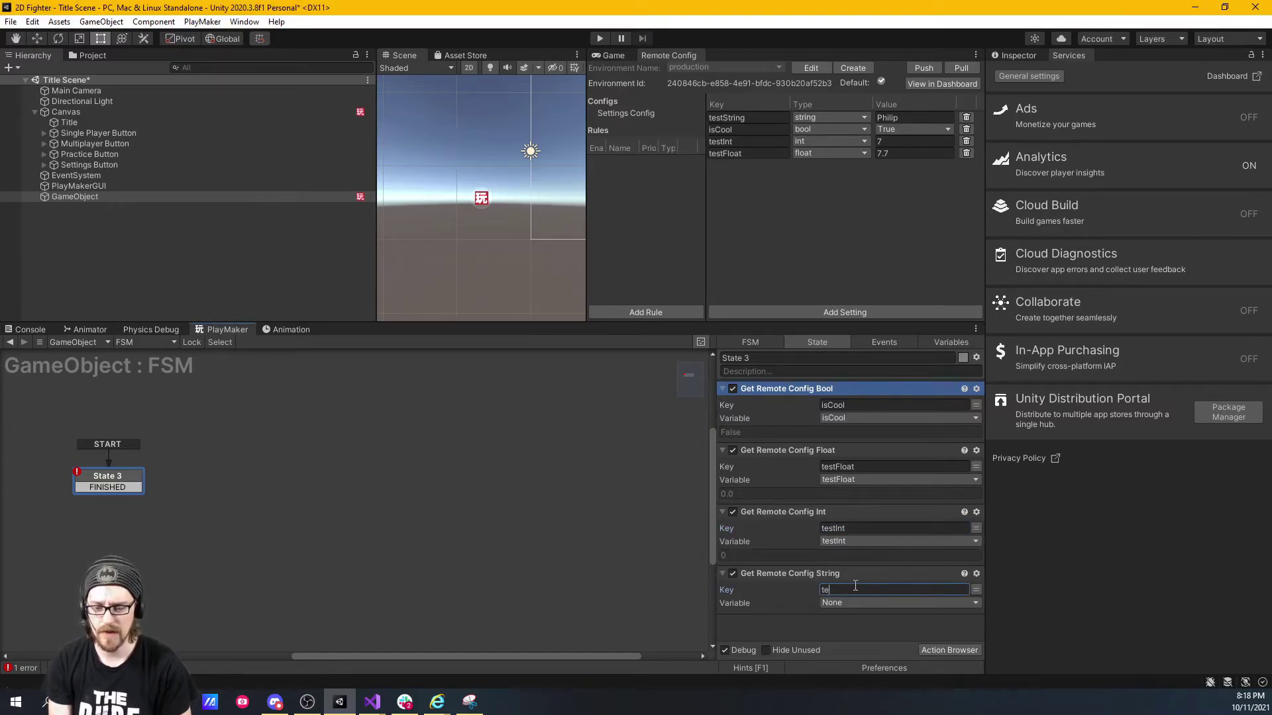
type("stString")
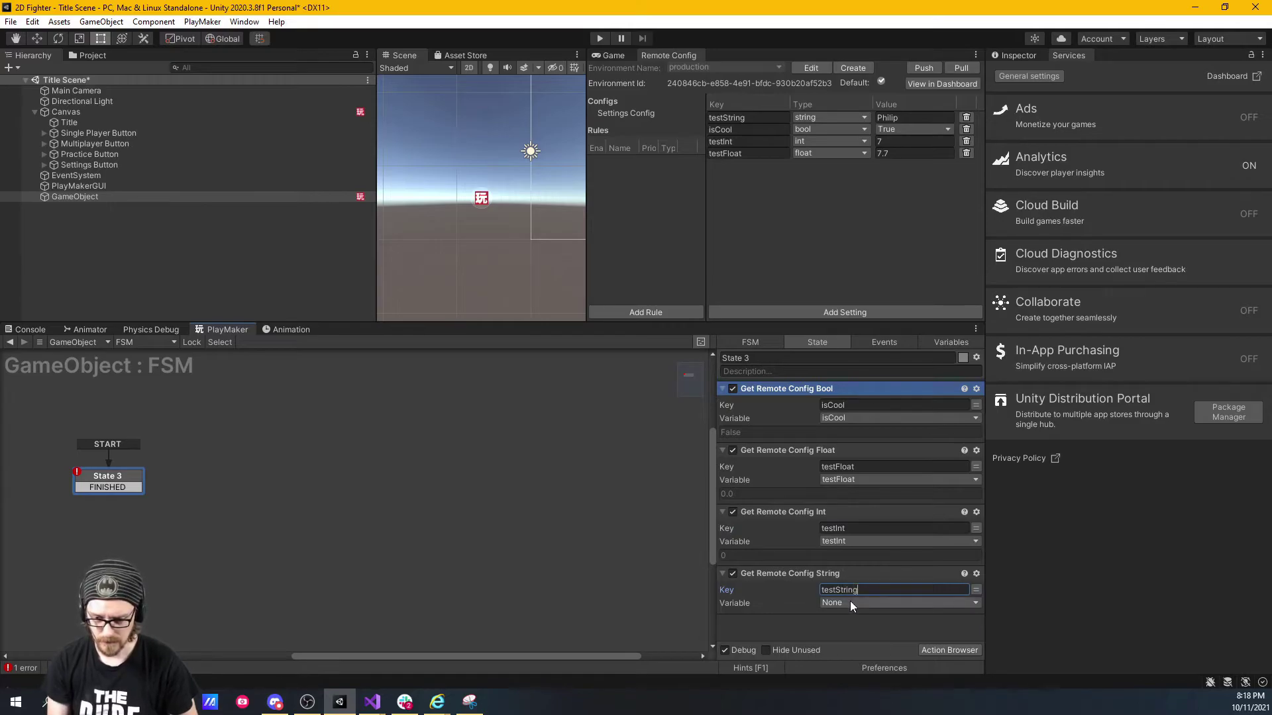
left_click(851, 603)
left_click(851, 652)
type("testStgri")
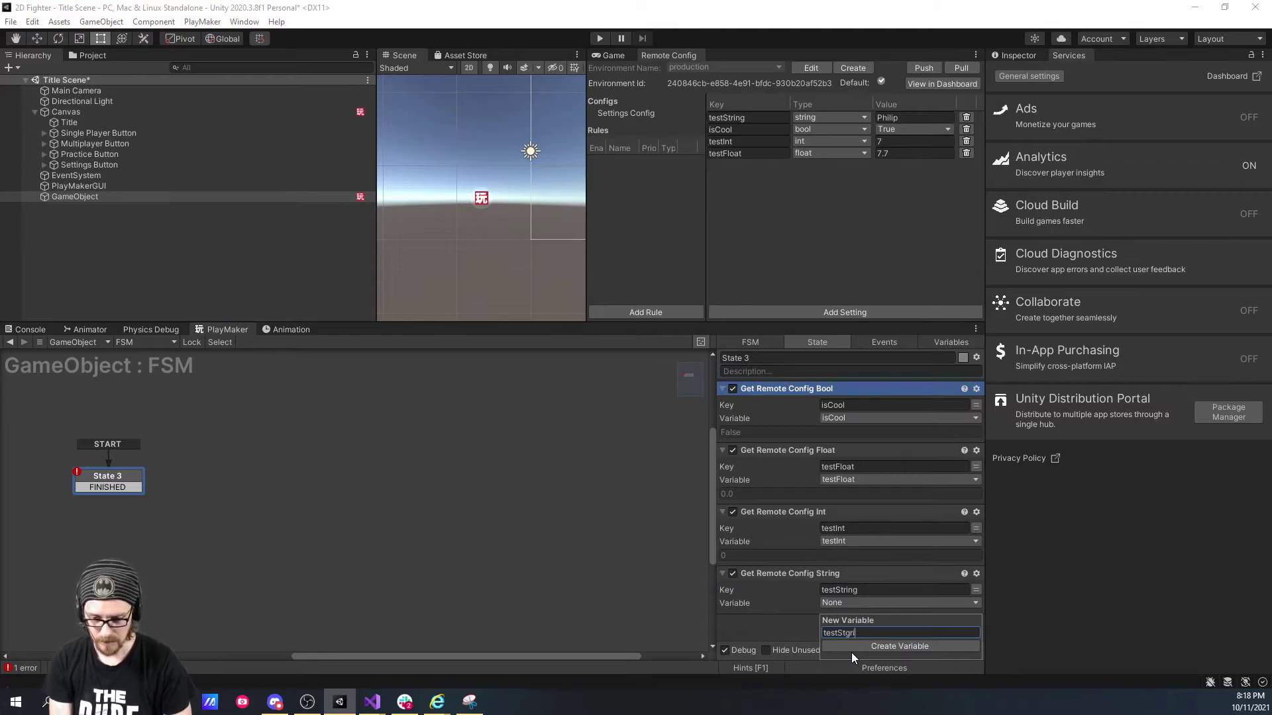
type("ng")
left_click(852, 652)
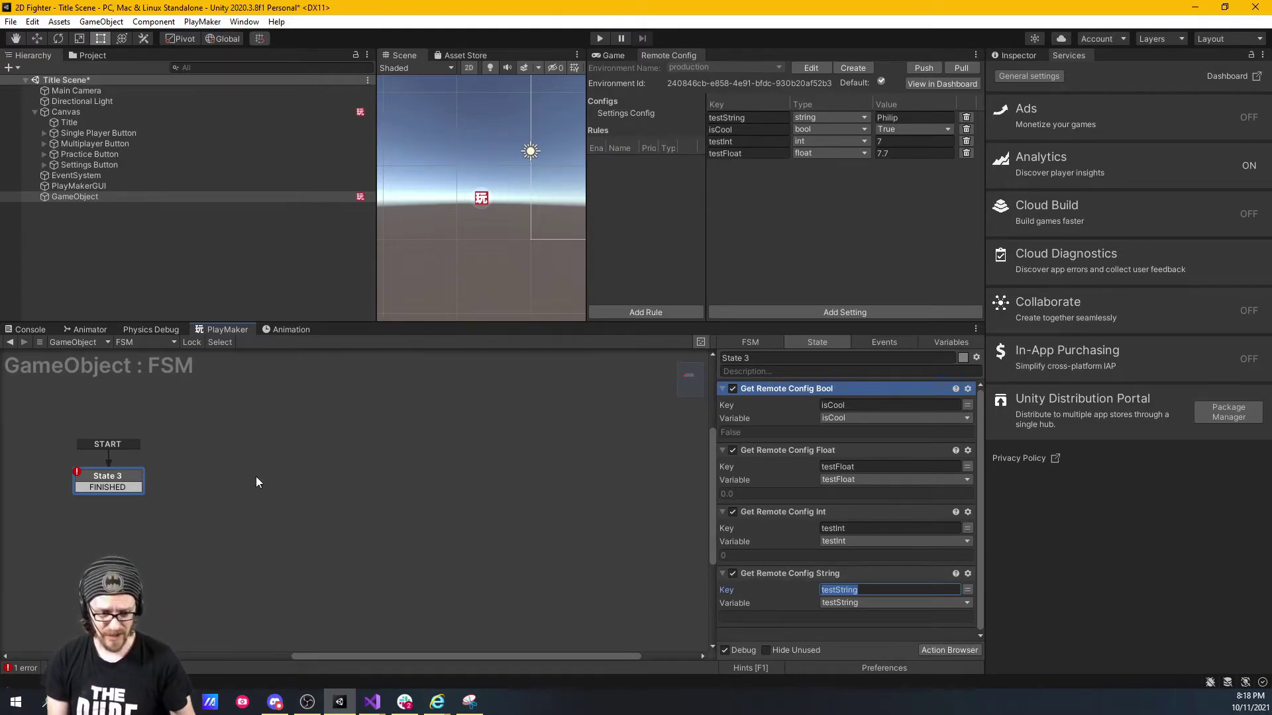
Step: Delete the FINISHED transition from State 3 and run the scene in the Game view
right_click(131, 486)
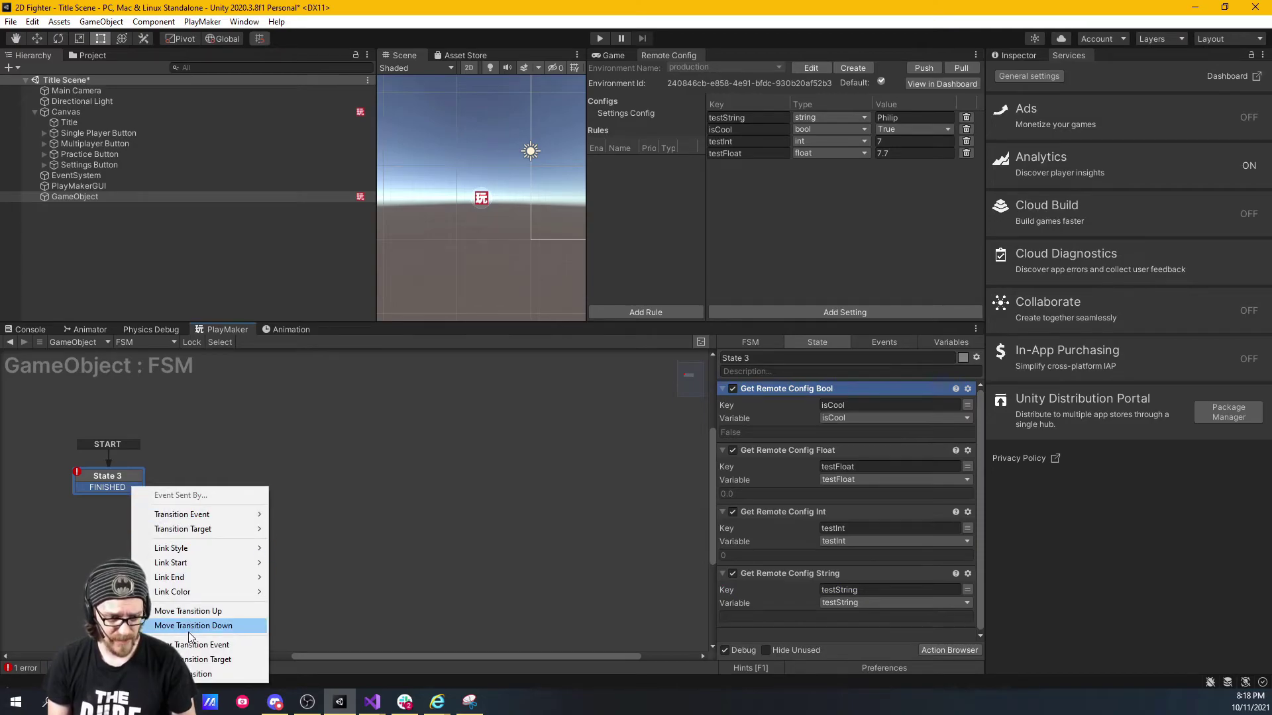
left_click(219, 674)
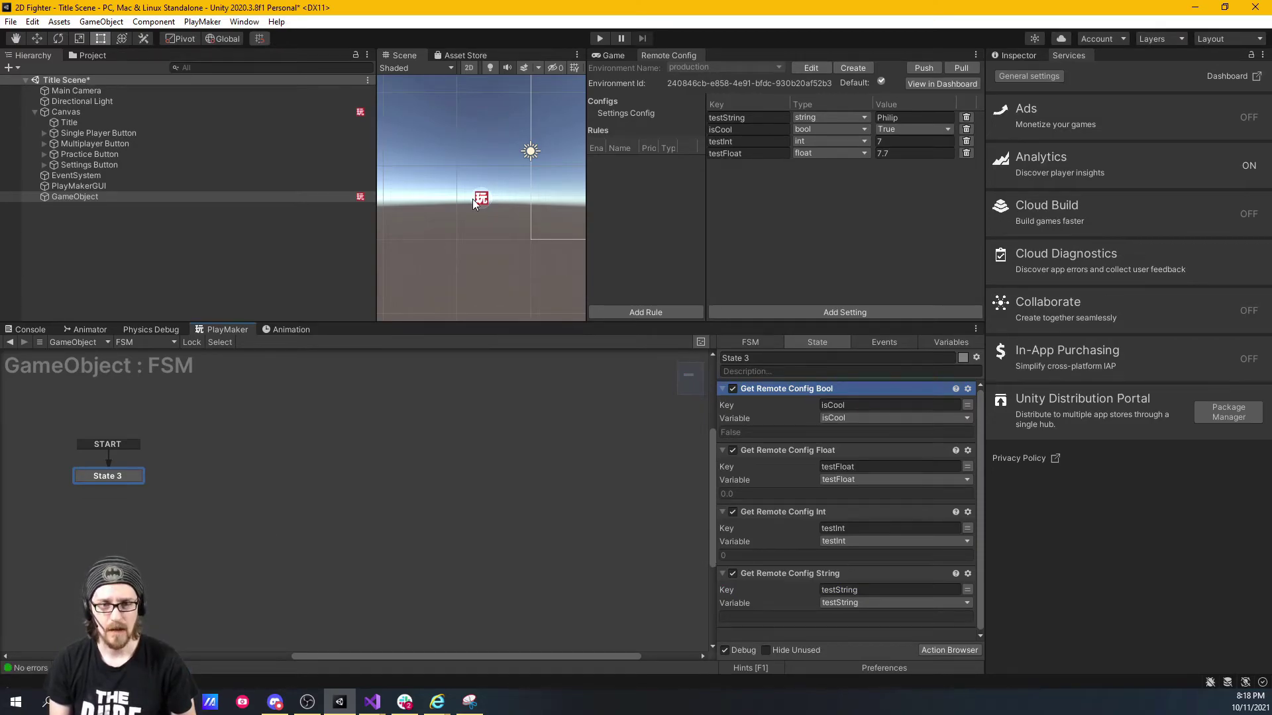
left_click(610, 55)
left_click(598, 41)
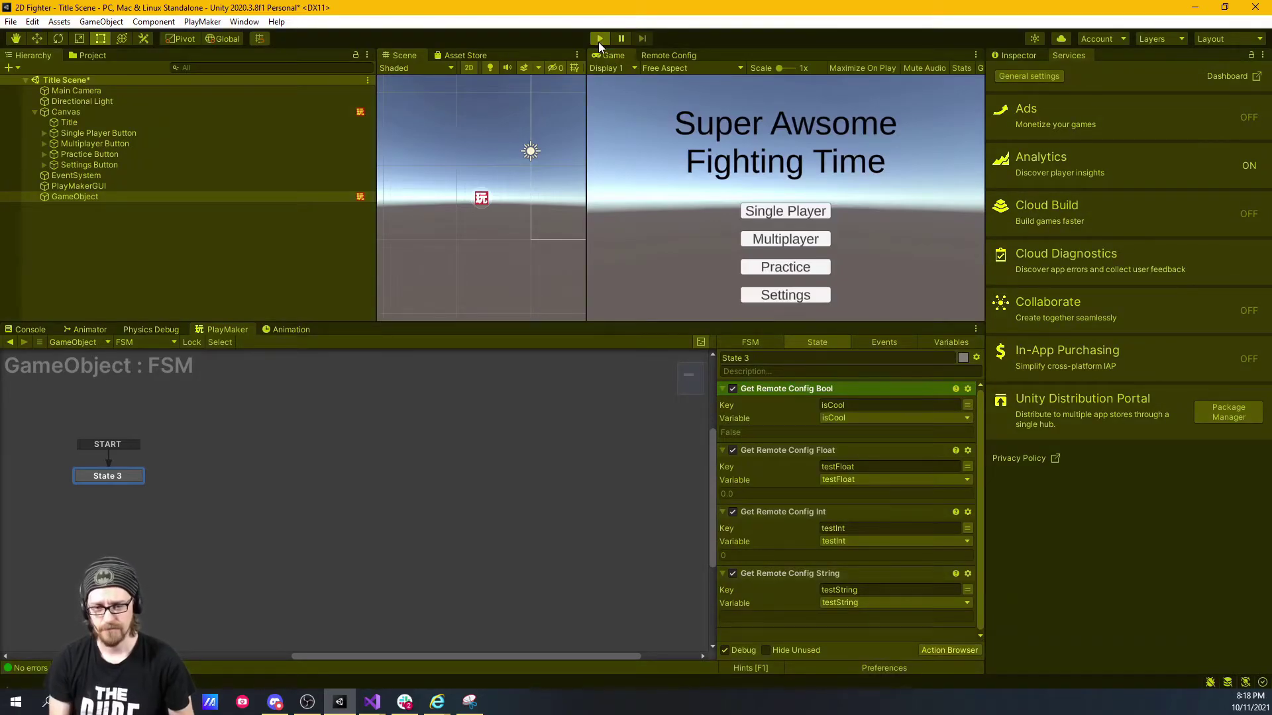
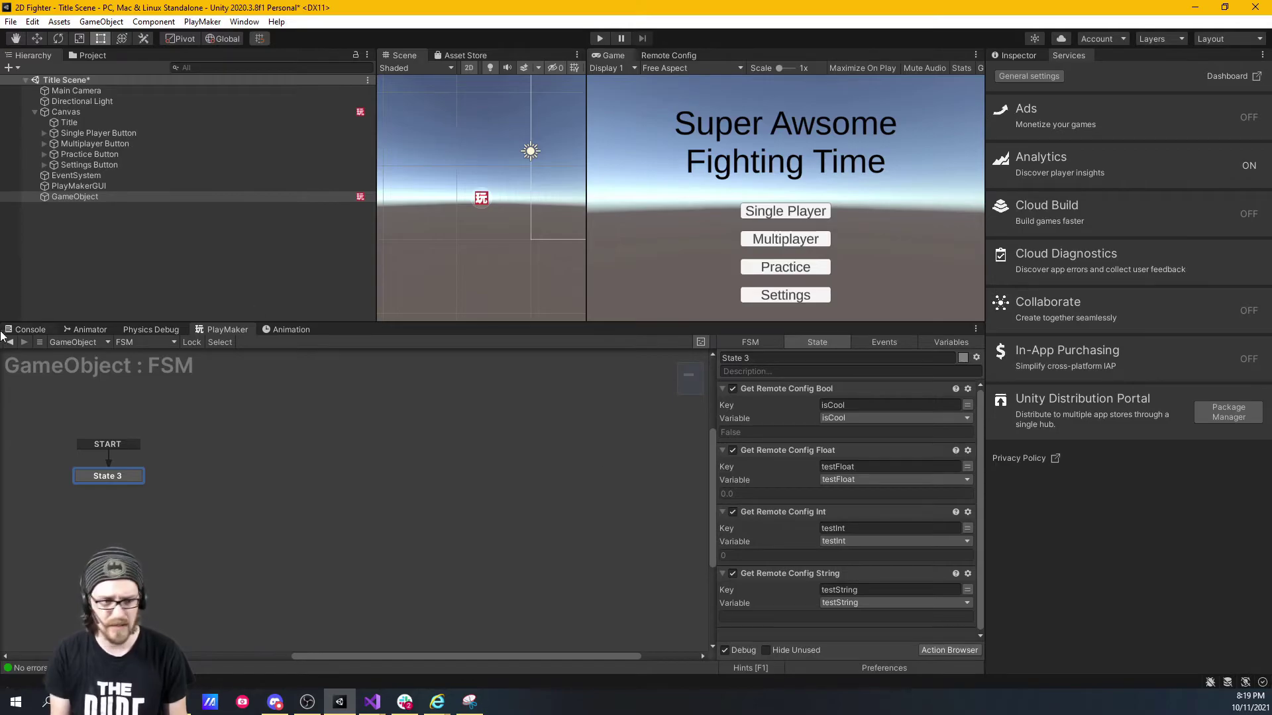
Step: Remove the PlayMakerFSM component from GameObject and add a fresh FSM to the same object
left_click(1020, 55)
right_click(1060, 204)
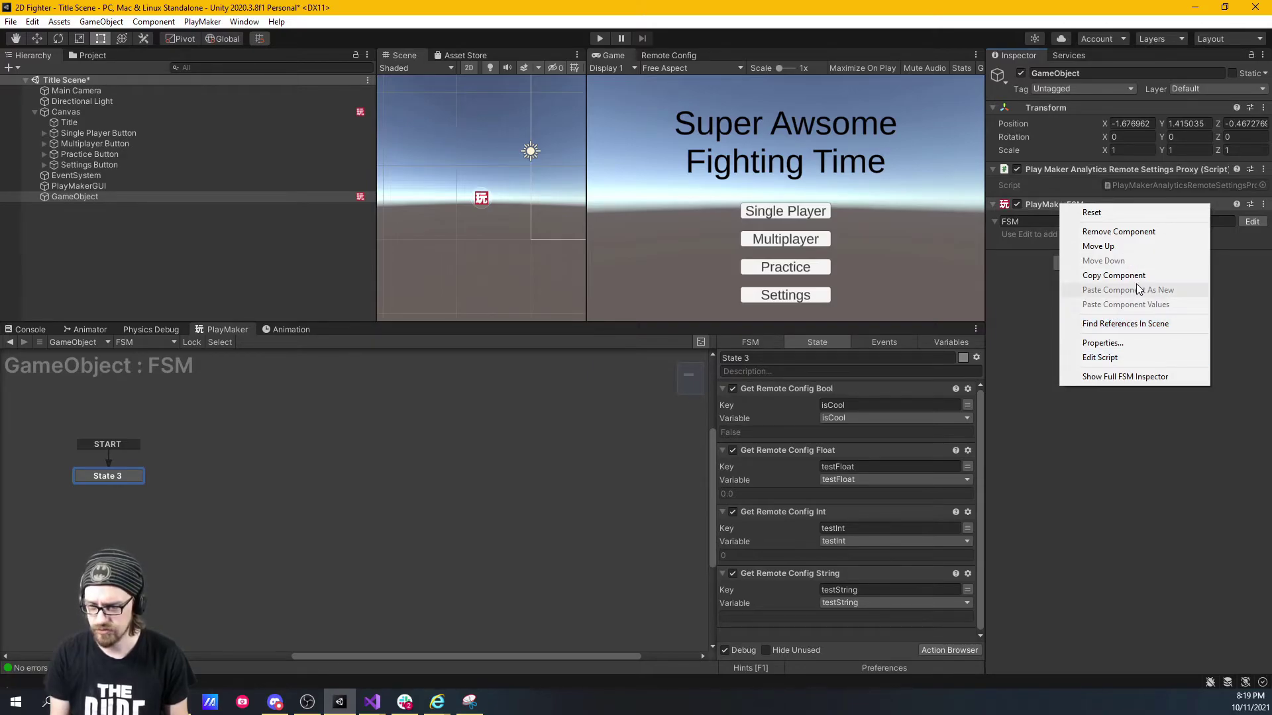
left_click(1113, 231)
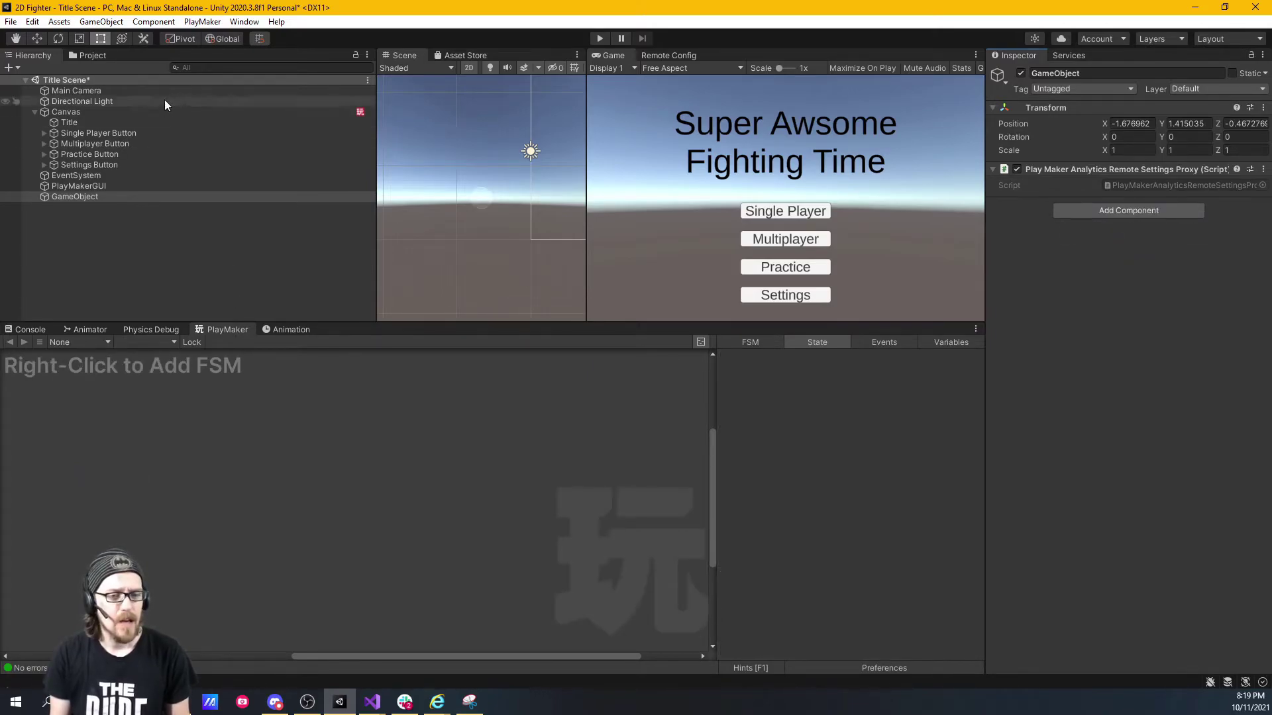
left_click(109, 197)
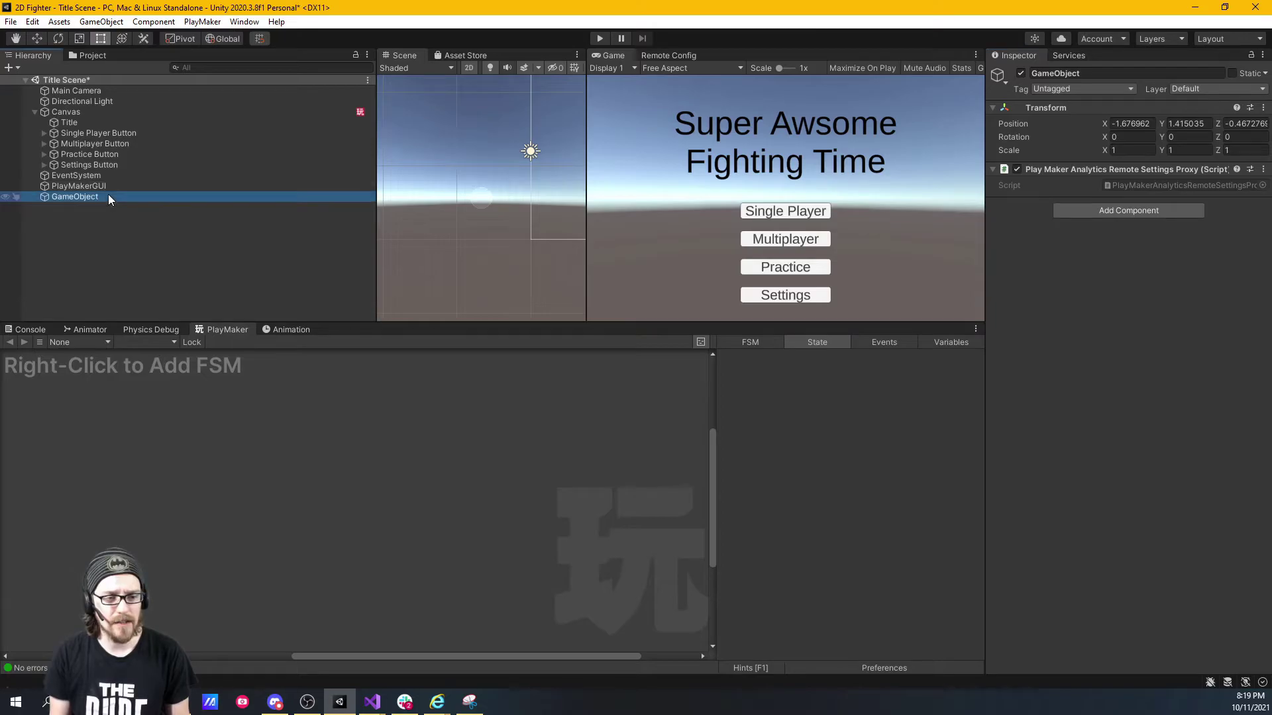
right_click(187, 396)
left_click(205, 399)
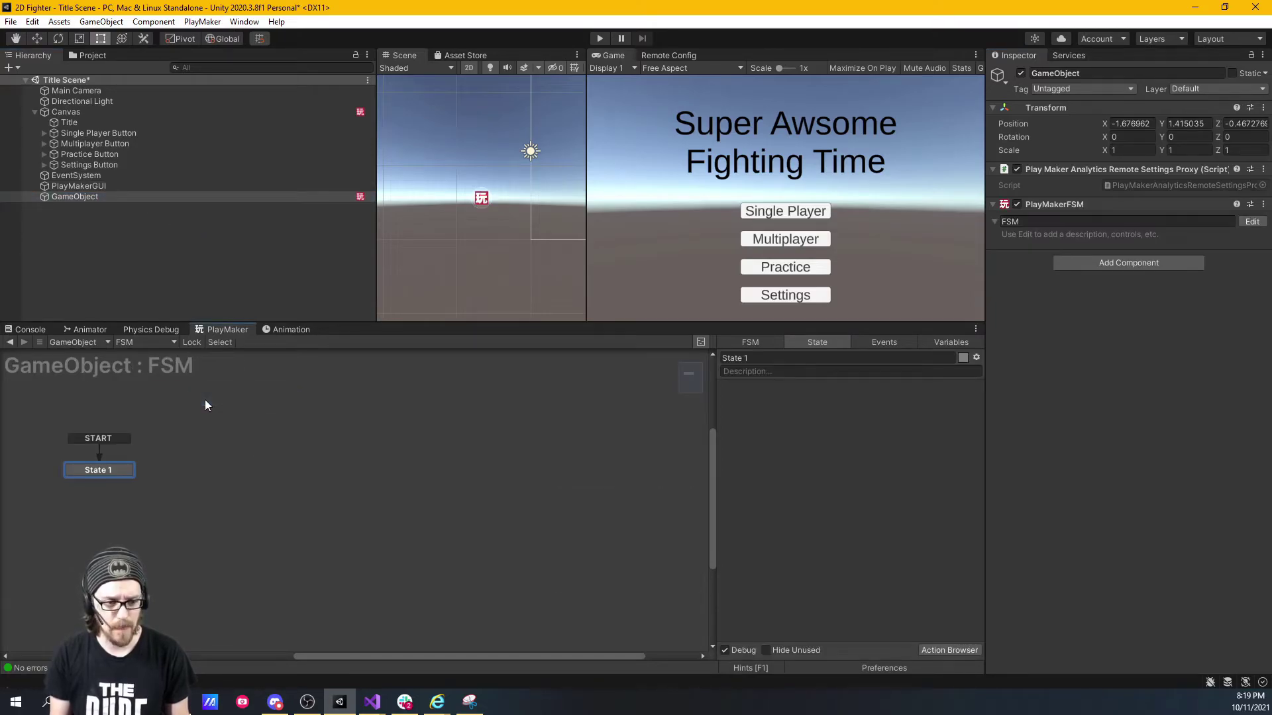
left_click(74, 470)
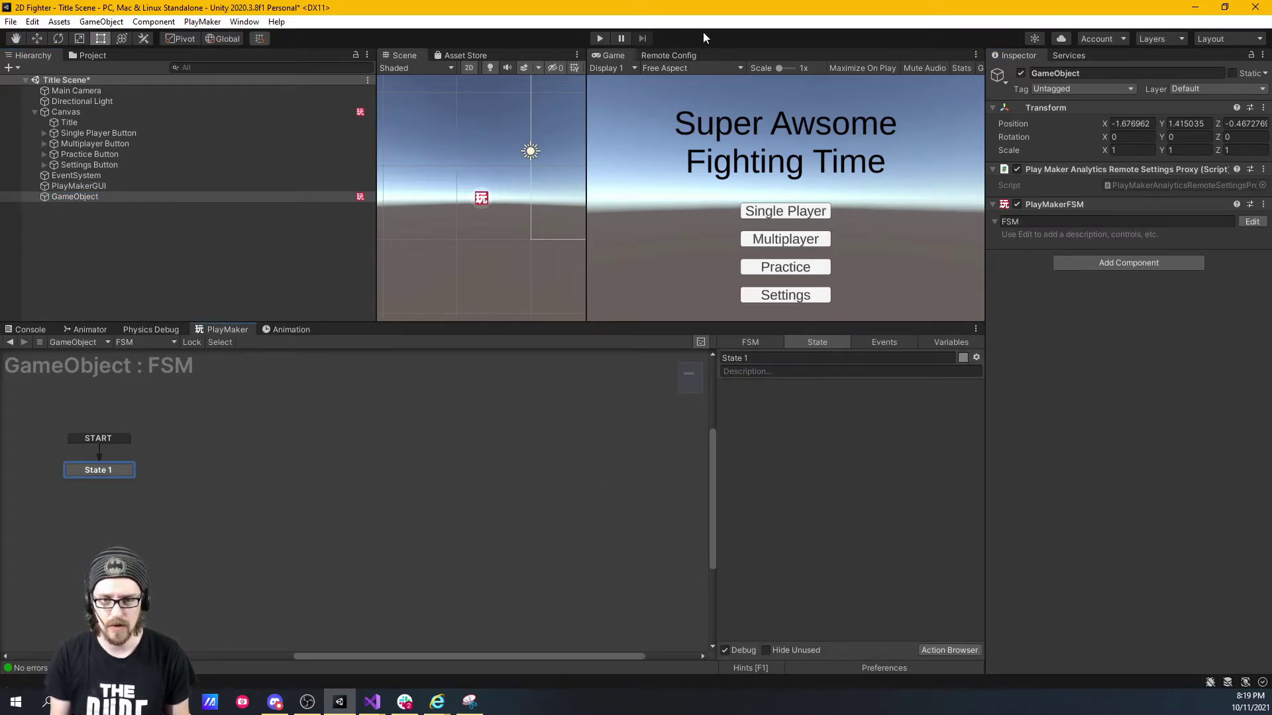
Step: Delete the testString, isCool, testInt and testFloat settings from Remote Config and push the emptied configuration
left_click(669, 56)
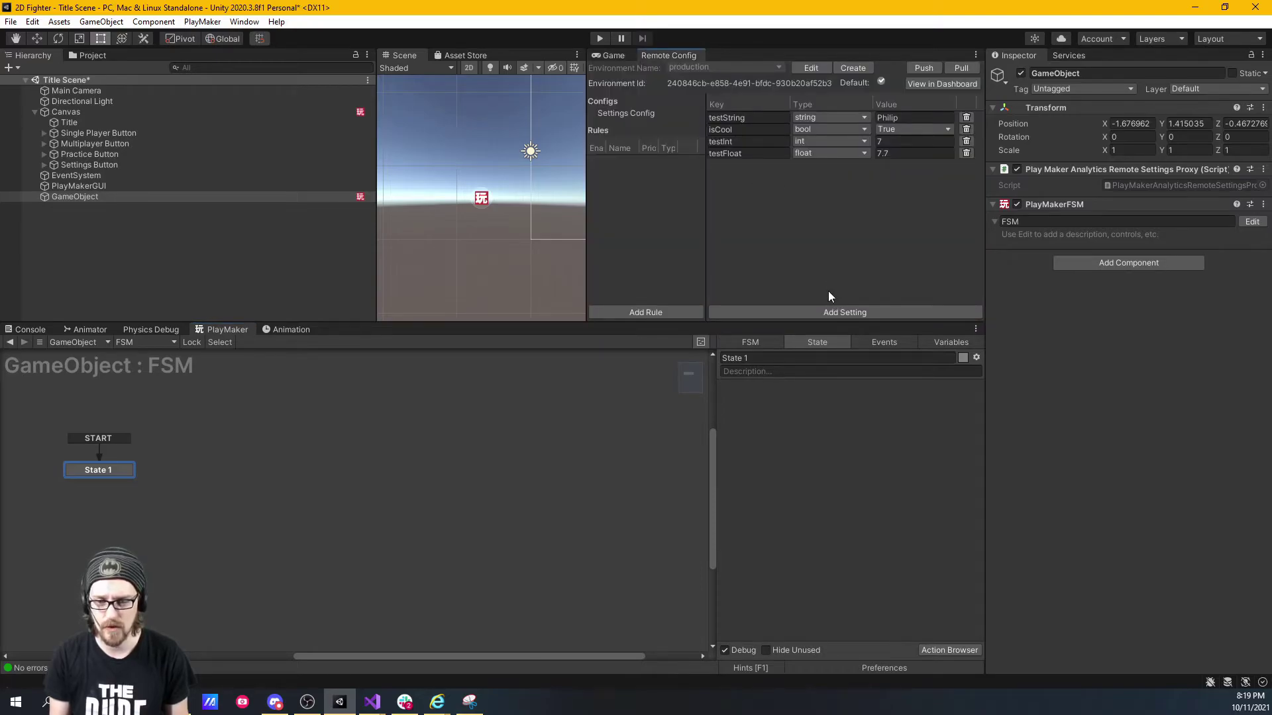
left_click(969, 117)
left_click(969, 117)
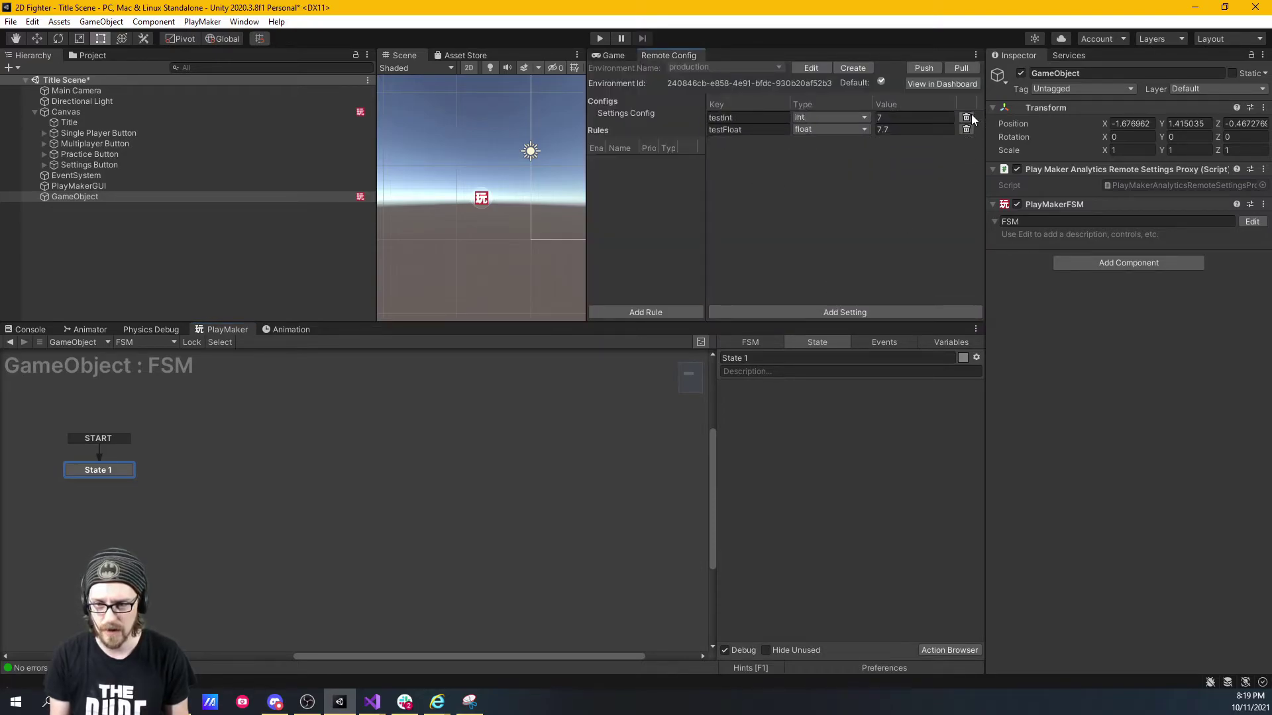
left_click(967, 117)
left_click(967, 117)
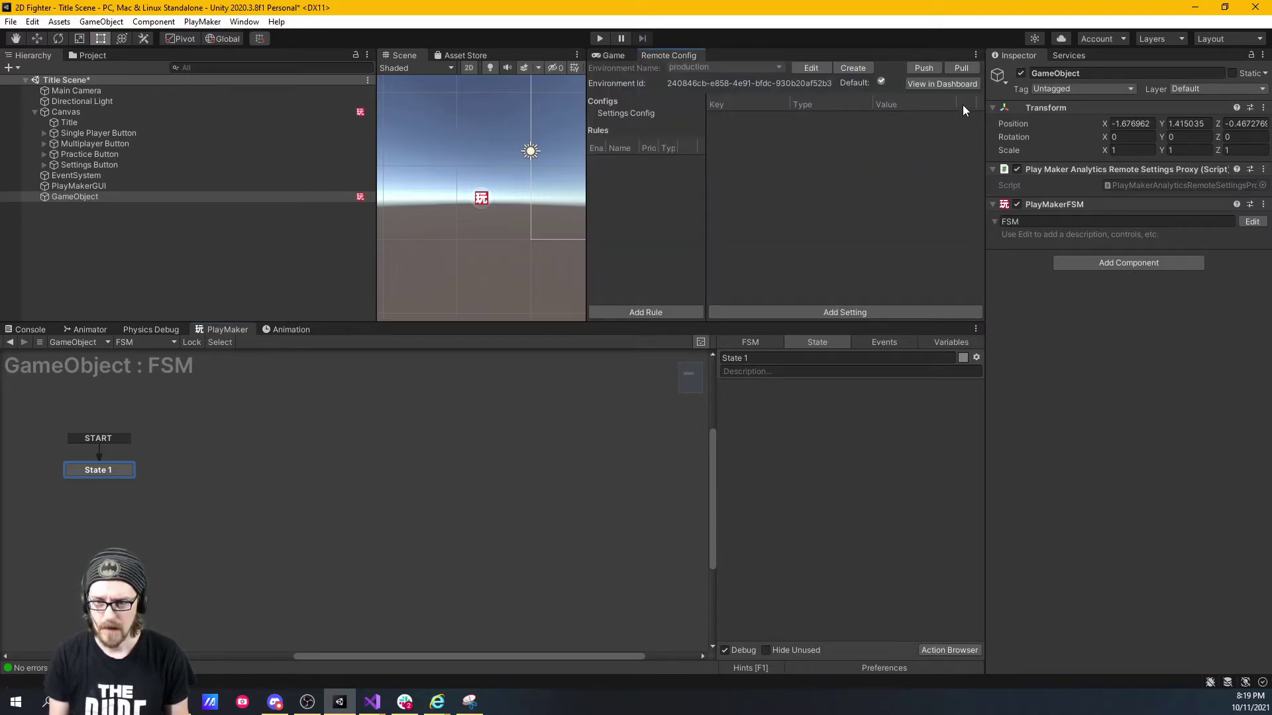
left_click(922, 69)
Step: Add a Remote Config setting of type bool with the key practiceButton and the value False
left_click(824, 311)
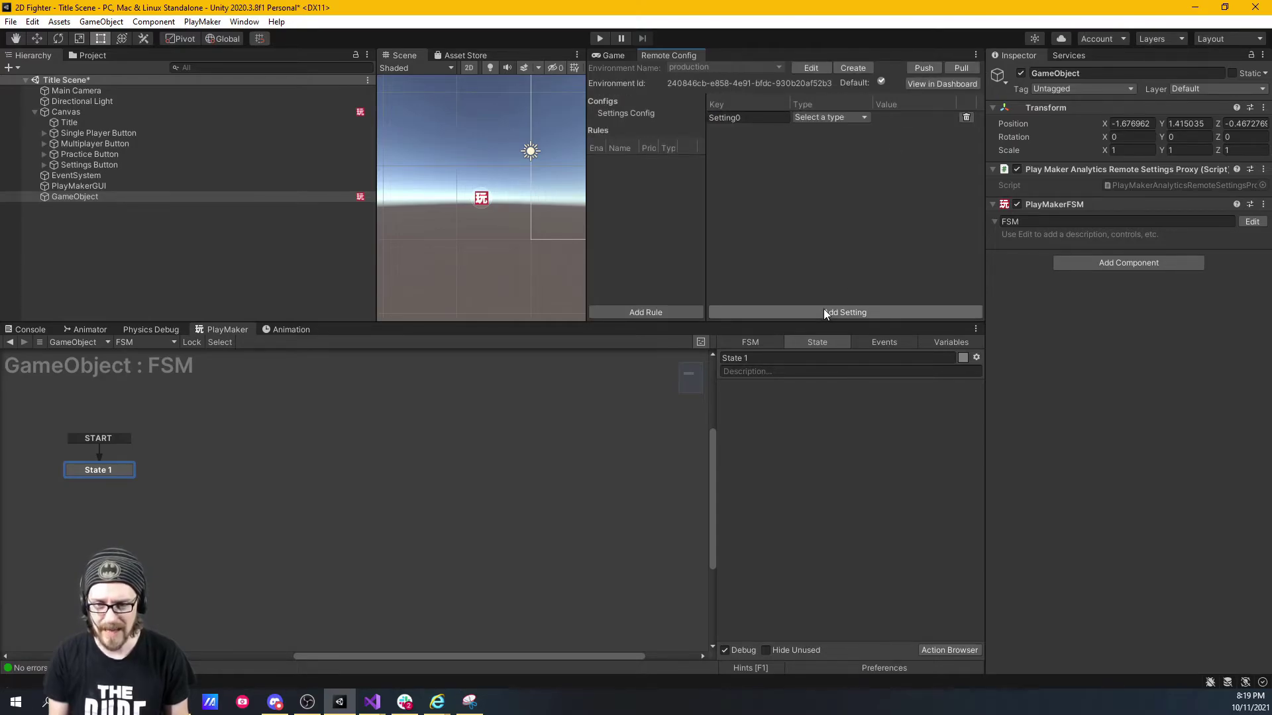
left_click(809, 117)
left_click(809, 141)
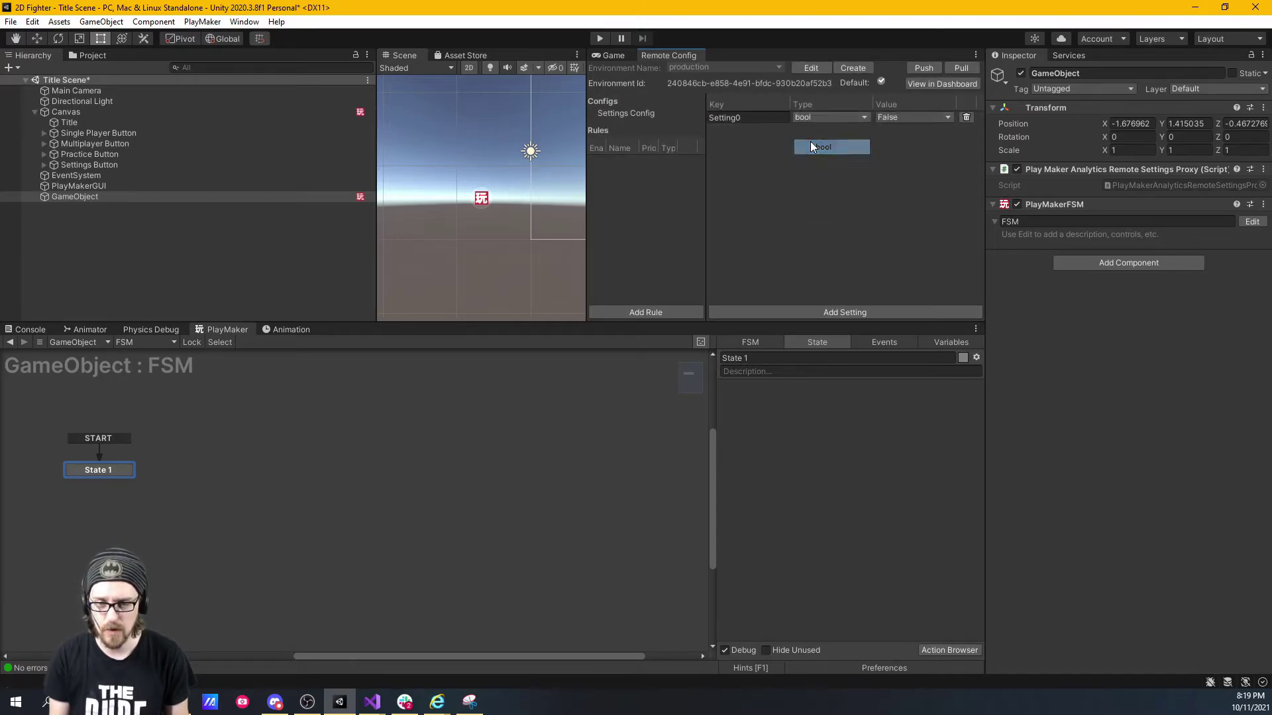
left_click(770, 118)
type("pract")
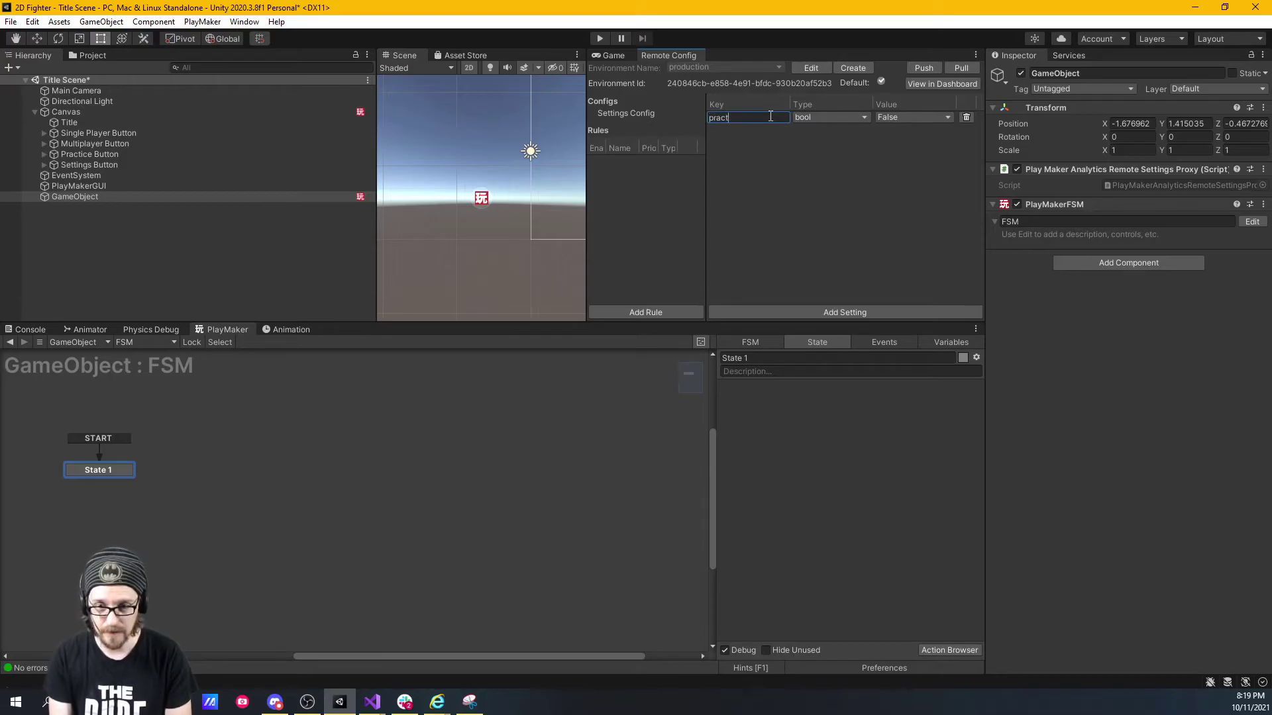
type("iceButton")
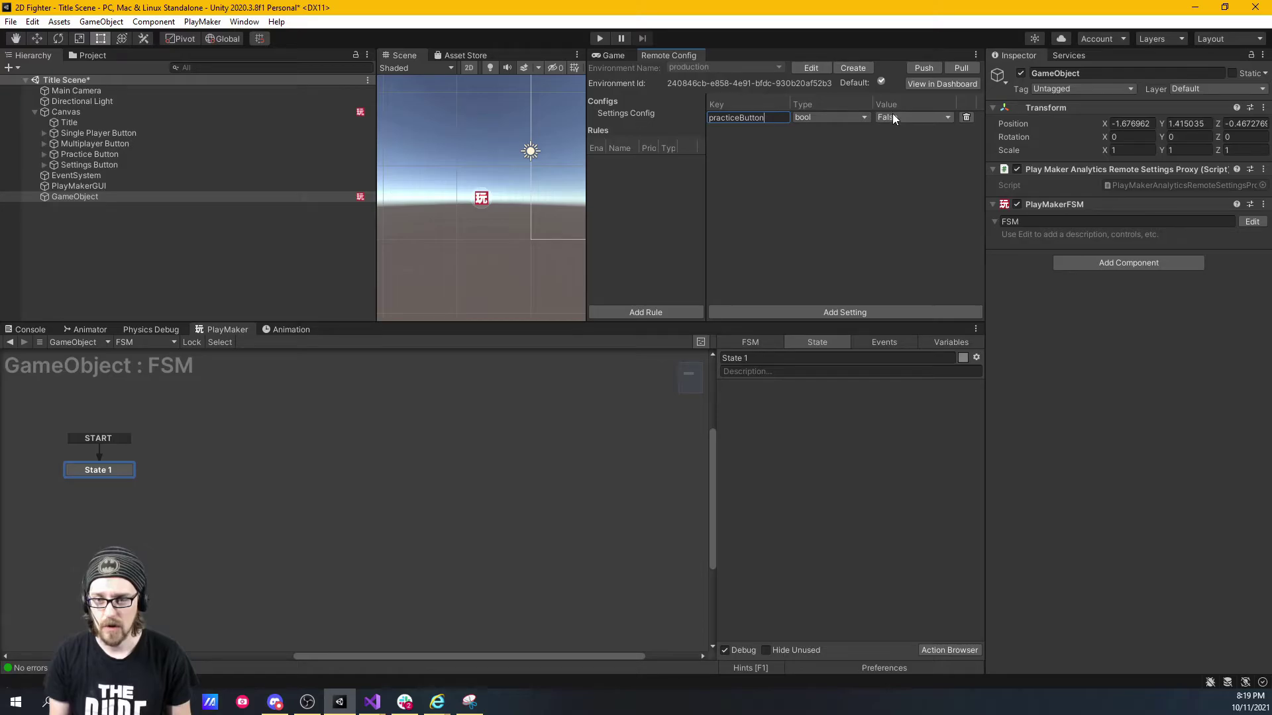
left_click(877, 133)
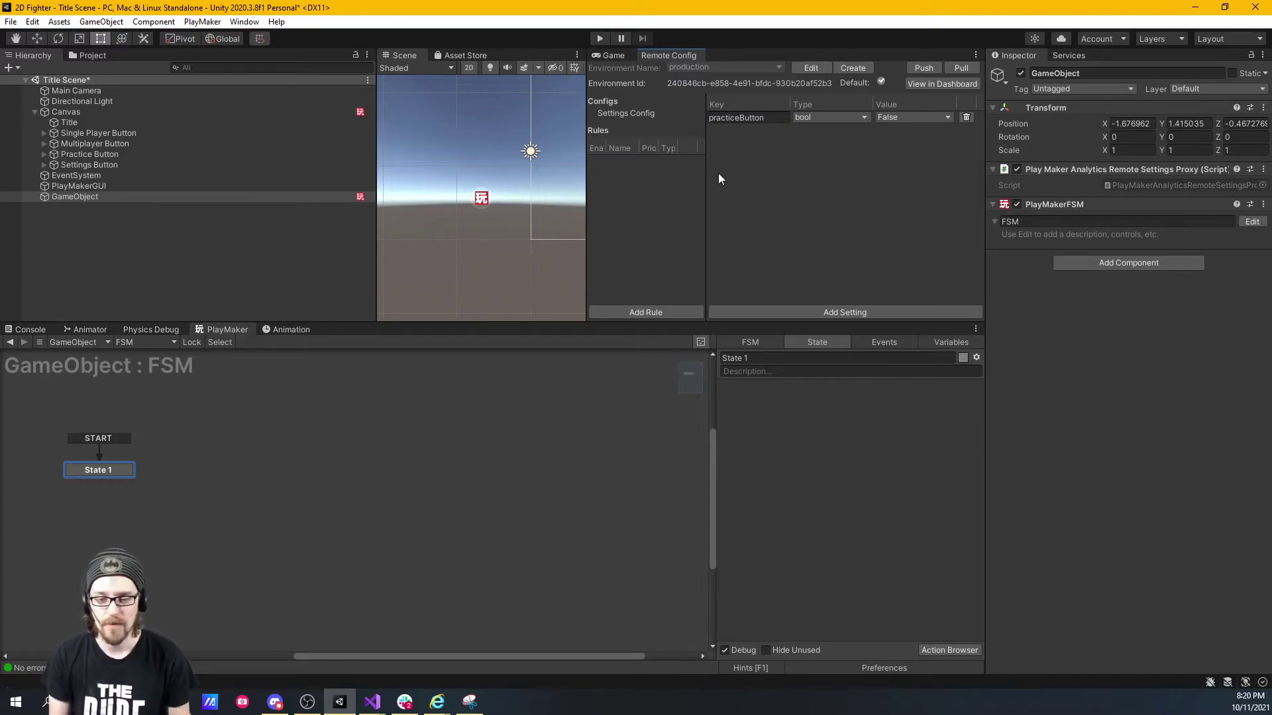
Step: Add a Get Remote Config Bool action to State 1 and set its key to practiceButton
left_click(597, 40)
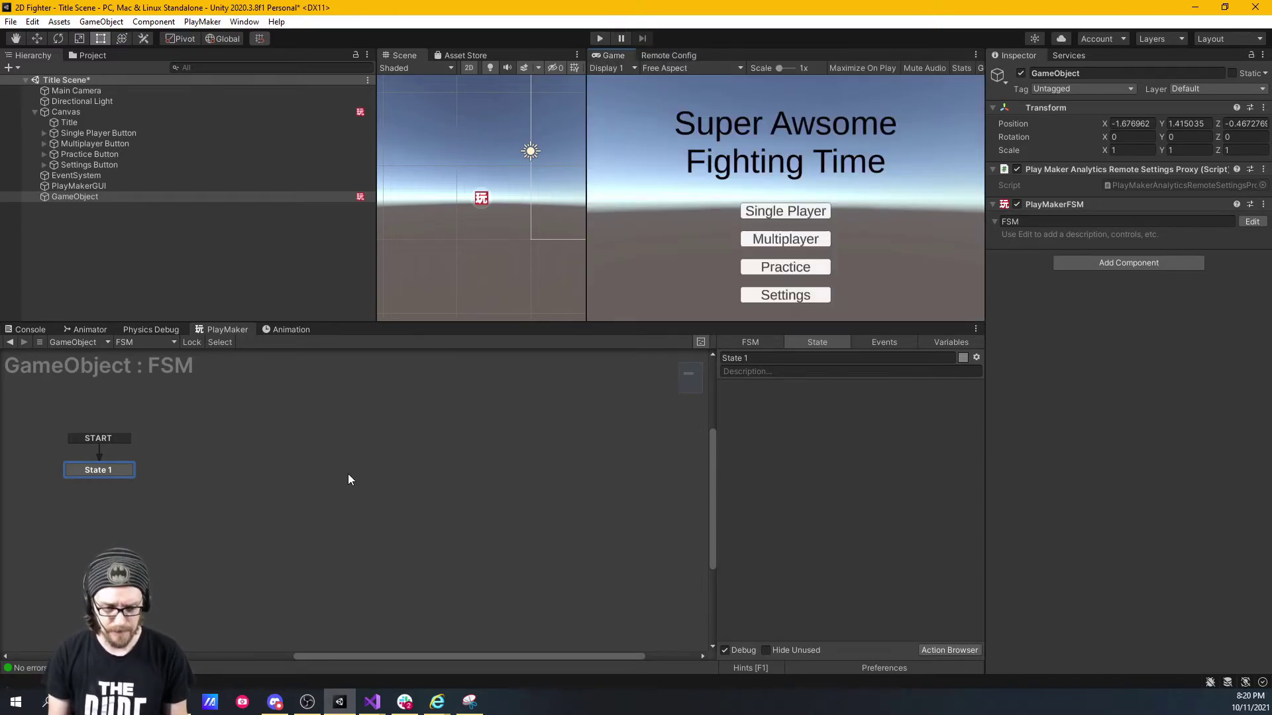
double_click(814, 448)
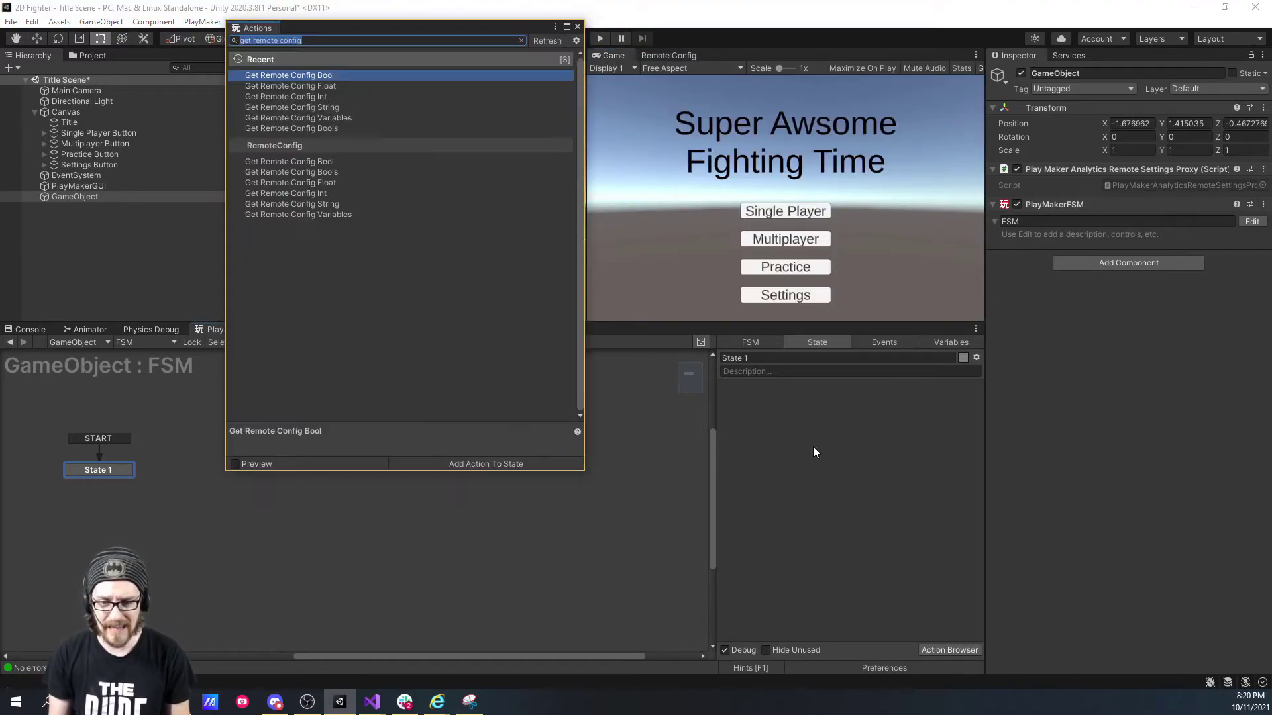
key("Return")
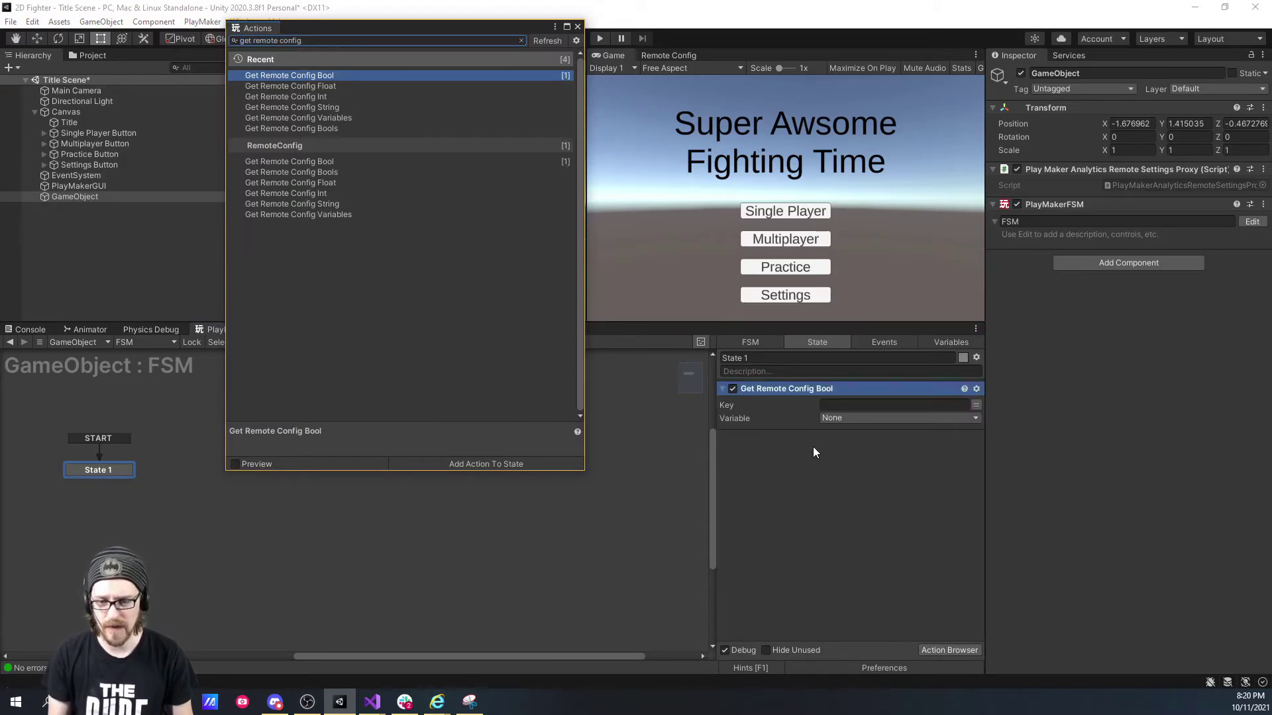
left_click(839, 404)
type("pra")
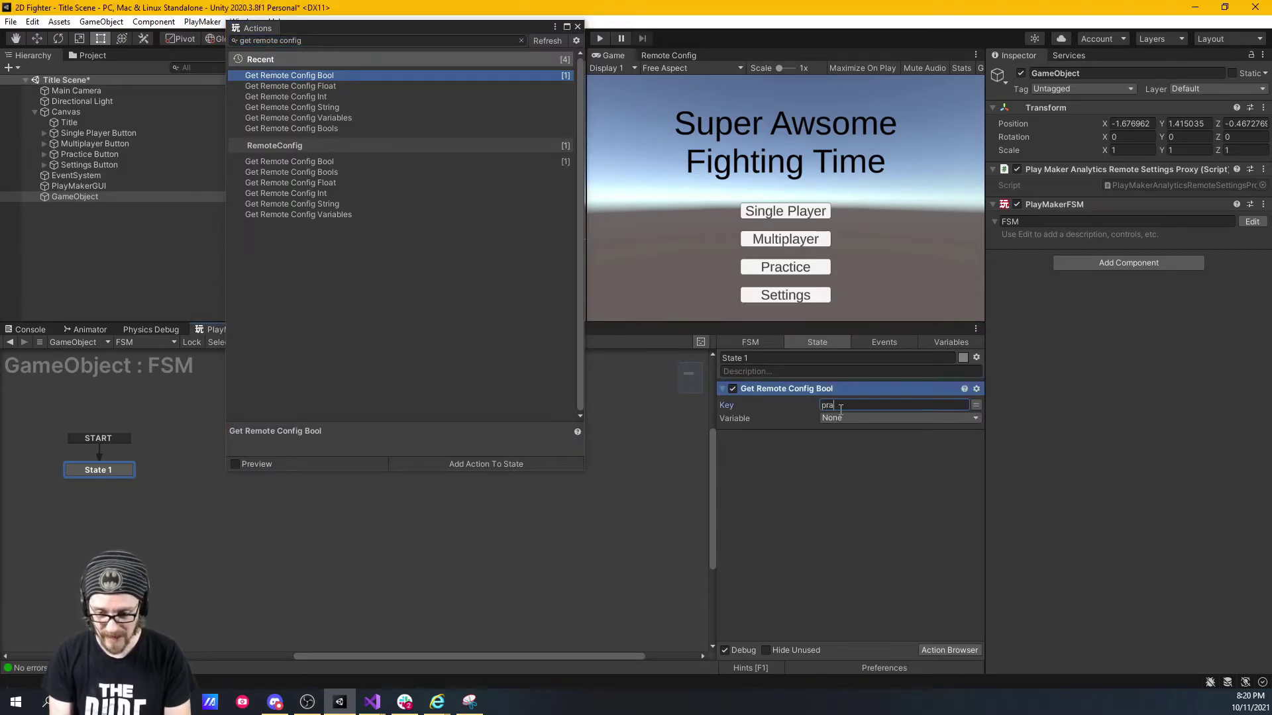
type("cticeButton")
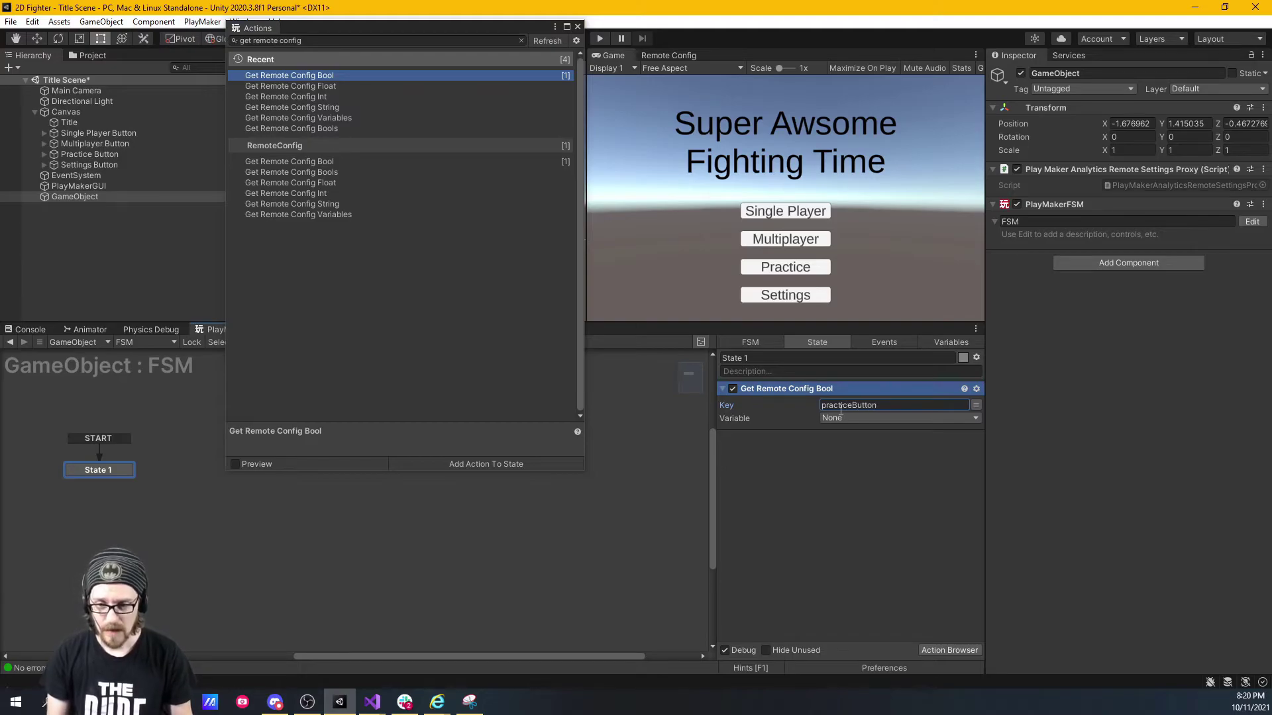
Step: Store the Get Remote Config Bool result in a new variable named practiceButton
left_click(837, 418)
left_click(848, 451)
type("pra")
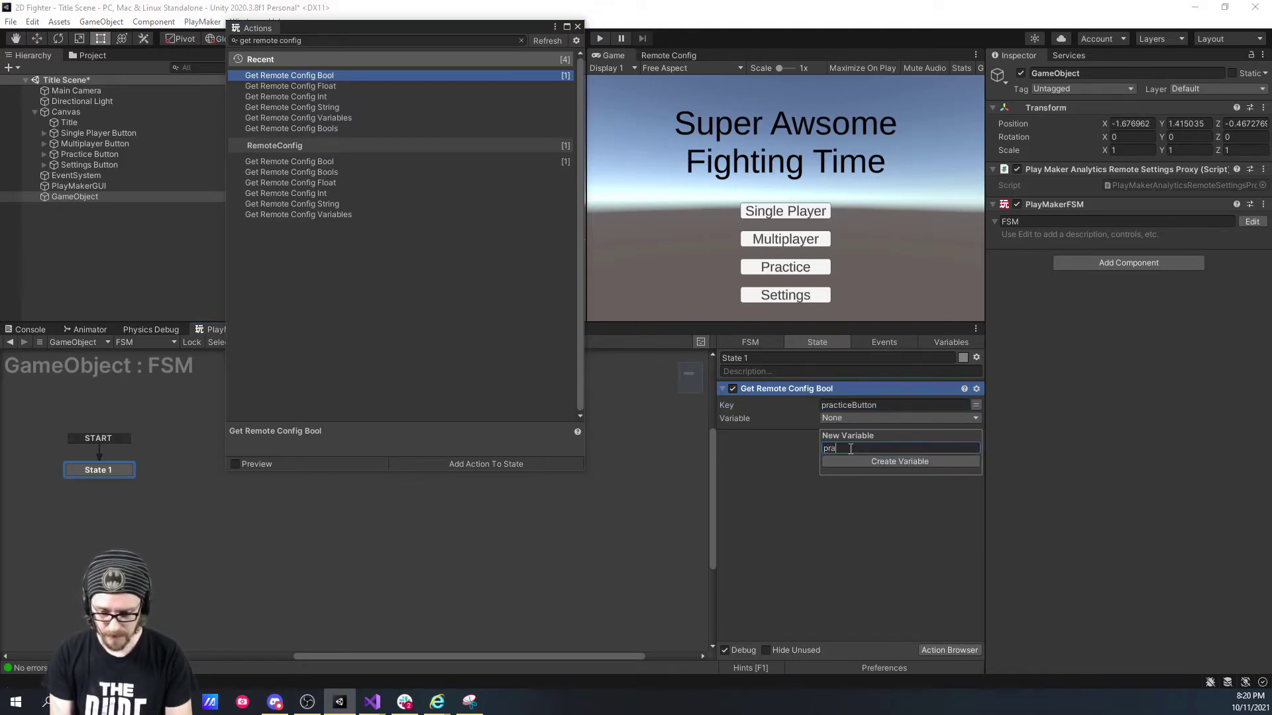
type("cticeButton")
key("Return")
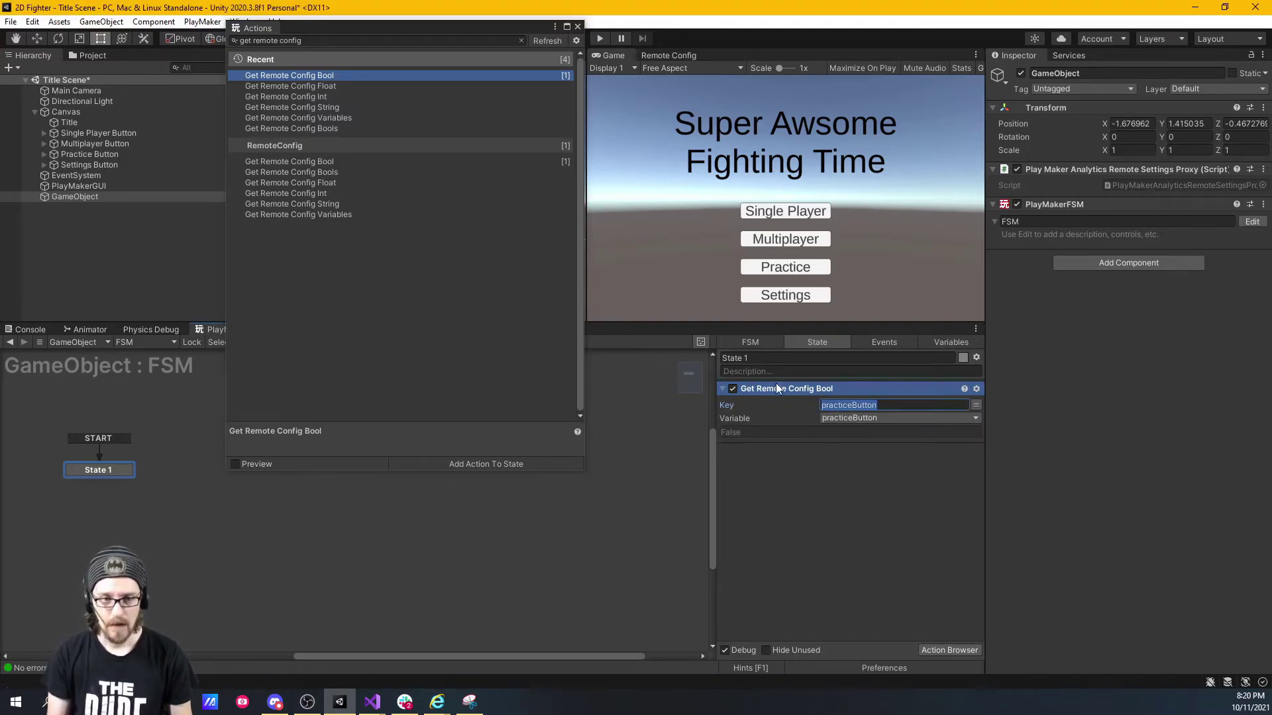
Step: Find the Bool Test action, add it to State 1 and close the action browser
left_click(396, 41)
key("ctrl+a")
type("b")
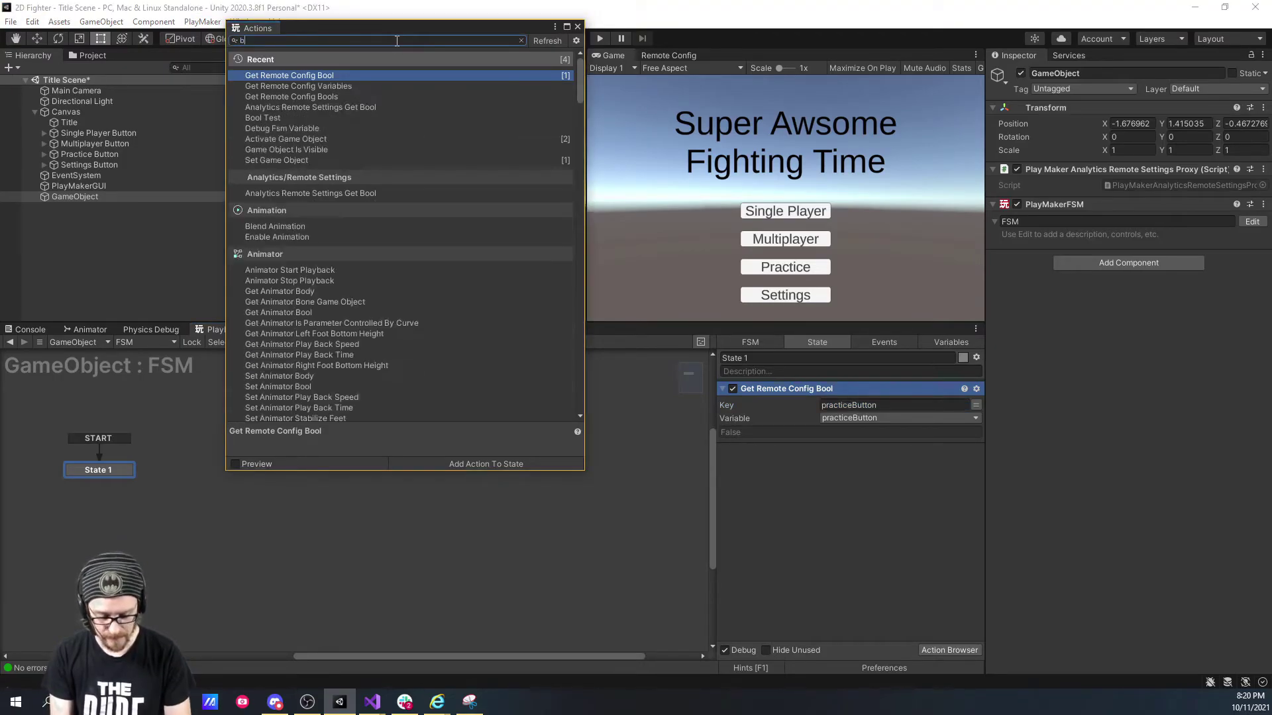
type("ool test")
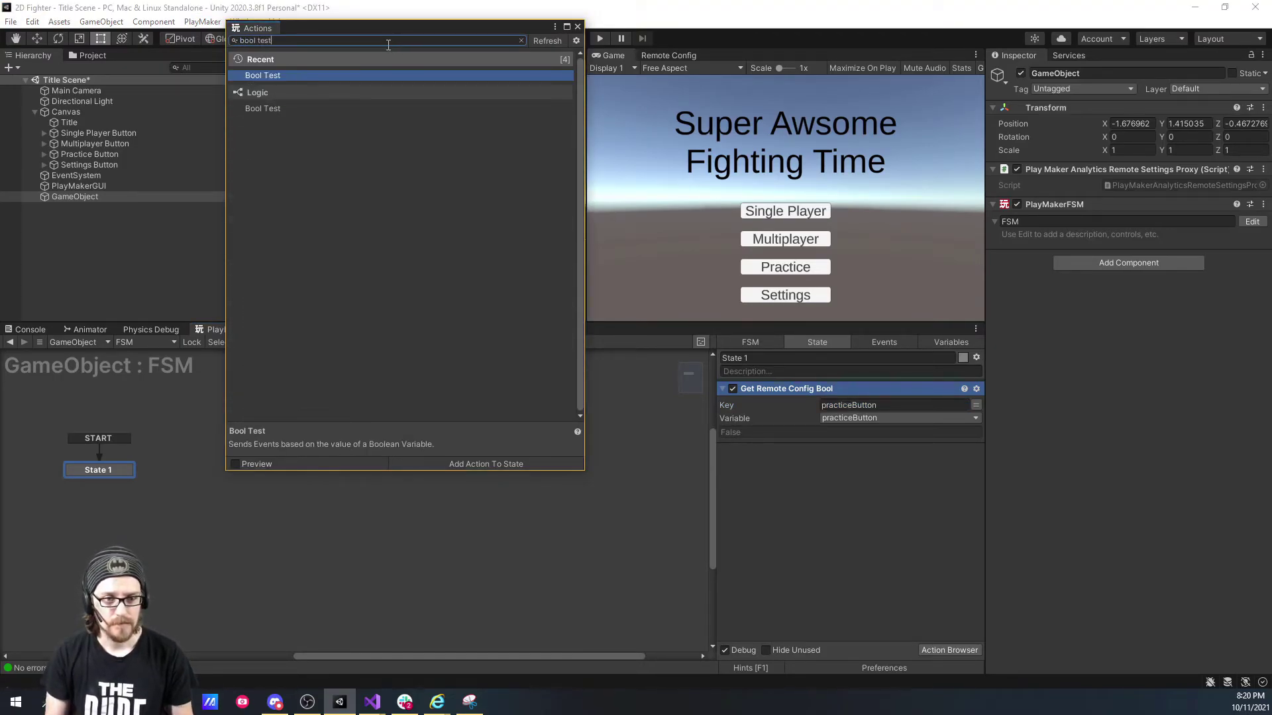
double_click(371, 76)
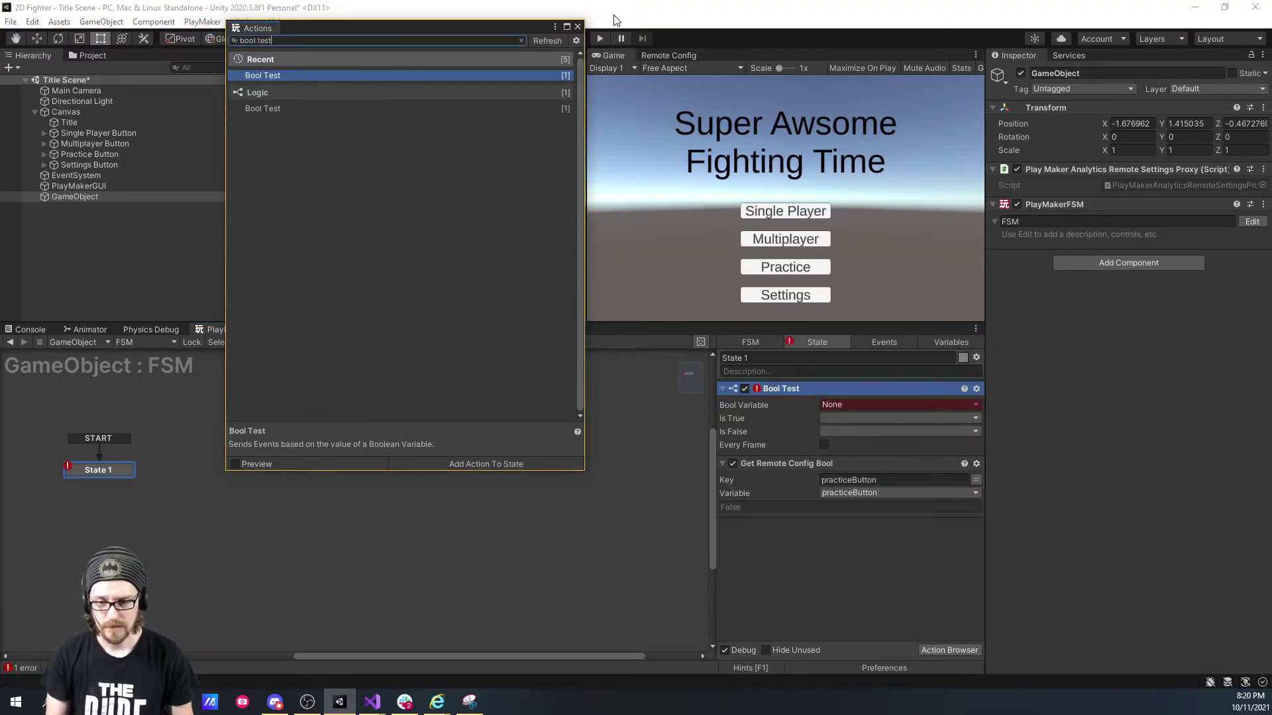
left_click(571, 28)
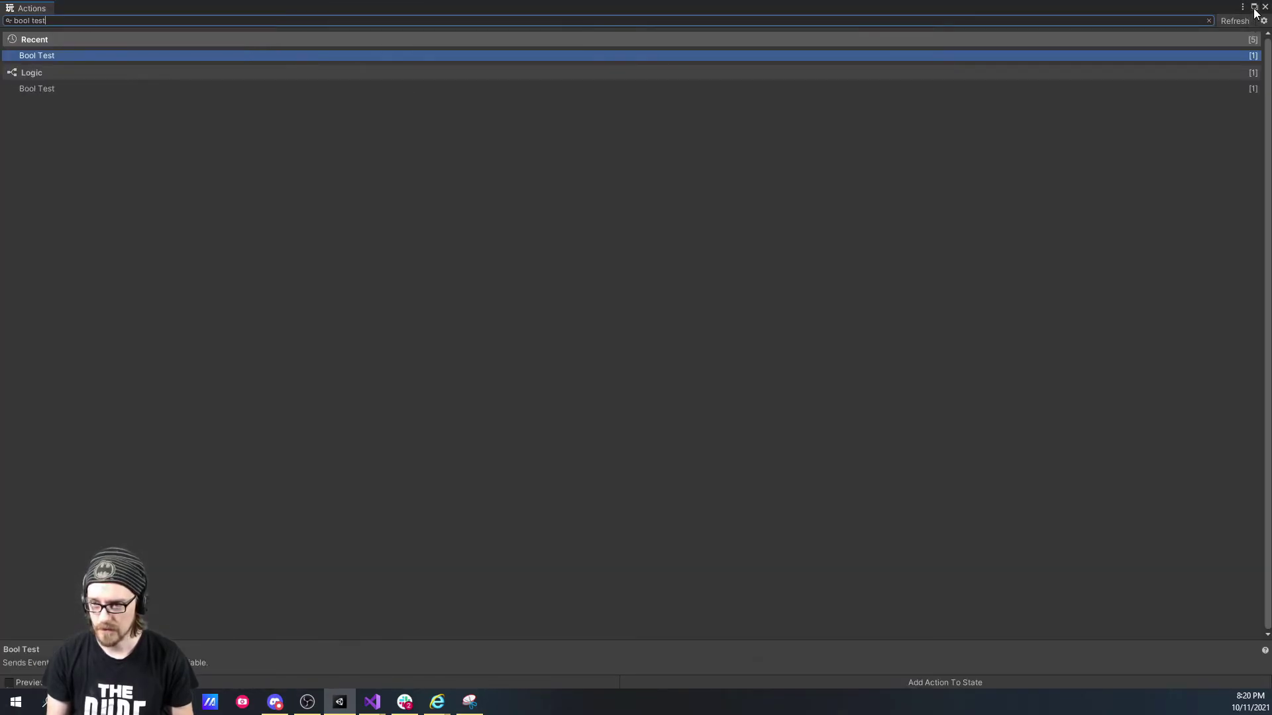
left_click(1254, 7)
left_click(579, 27)
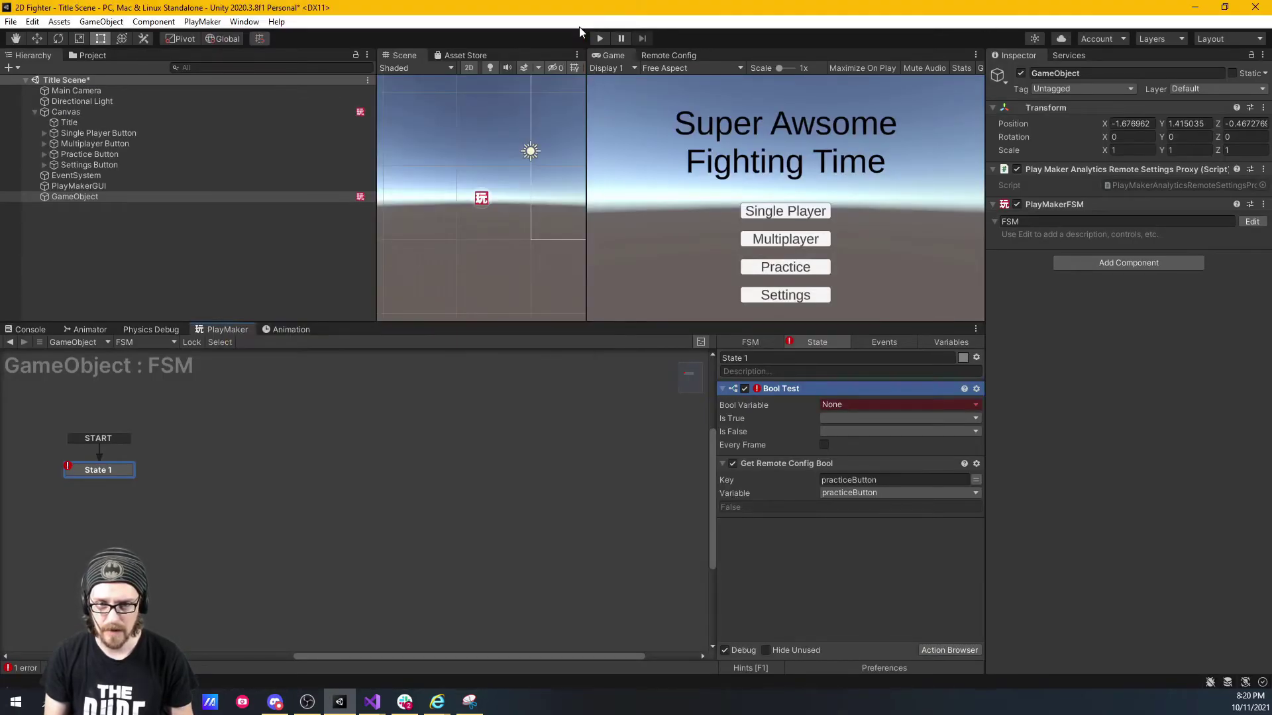
Step: Move Bool Test below Get Remote Config Bool and set its bool variable to practiceButton
left_click_drag(802, 387, 857, 451)
left_click(851, 468)
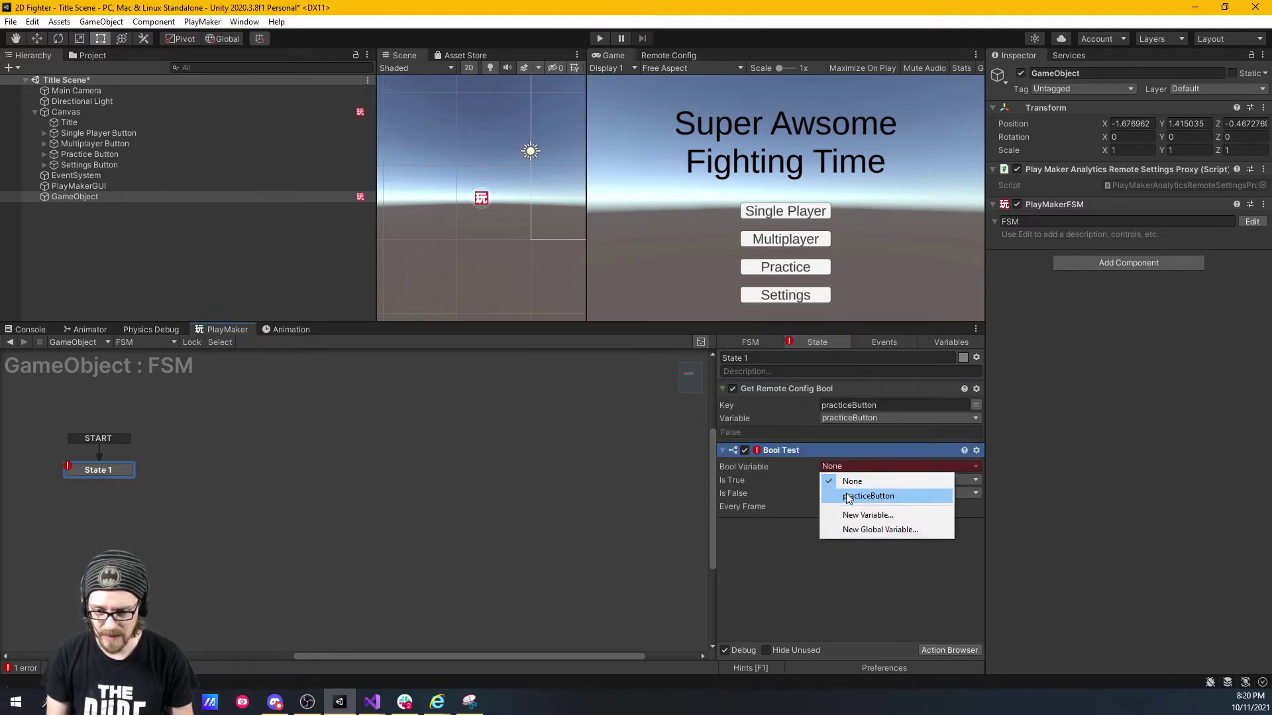
left_click(847, 496)
left_click(839, 495)
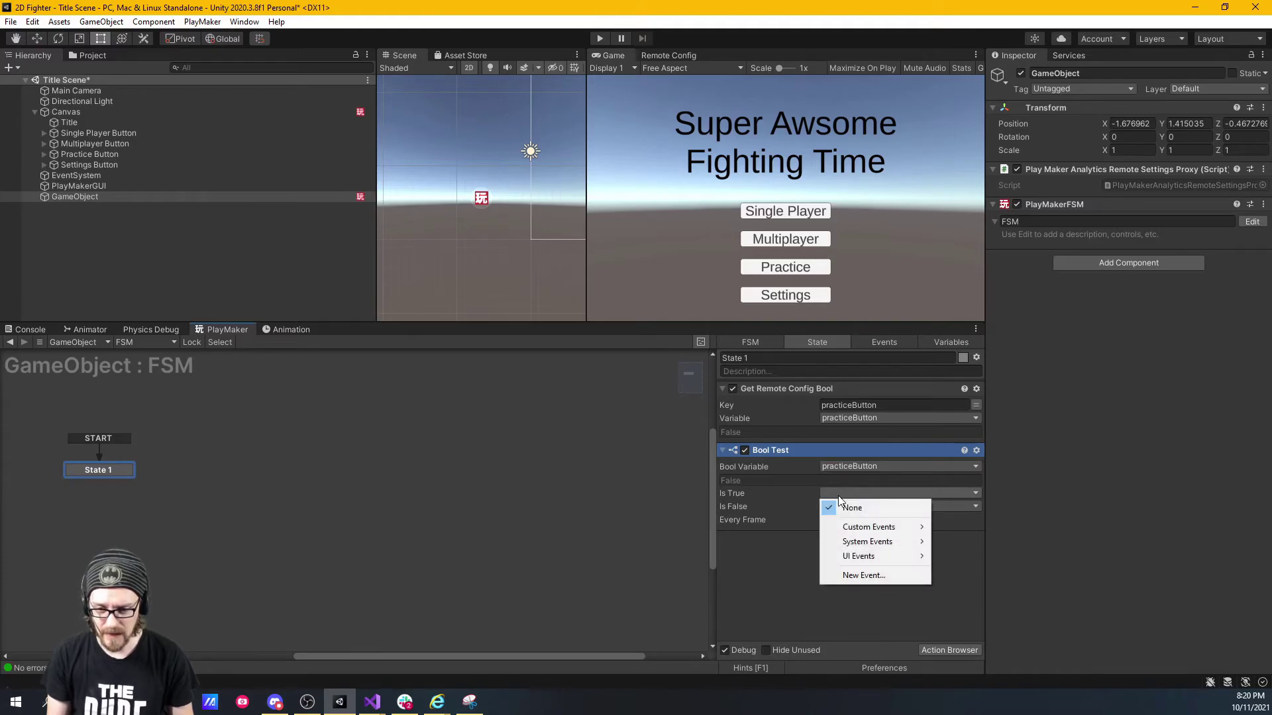
left_click(757, 589)
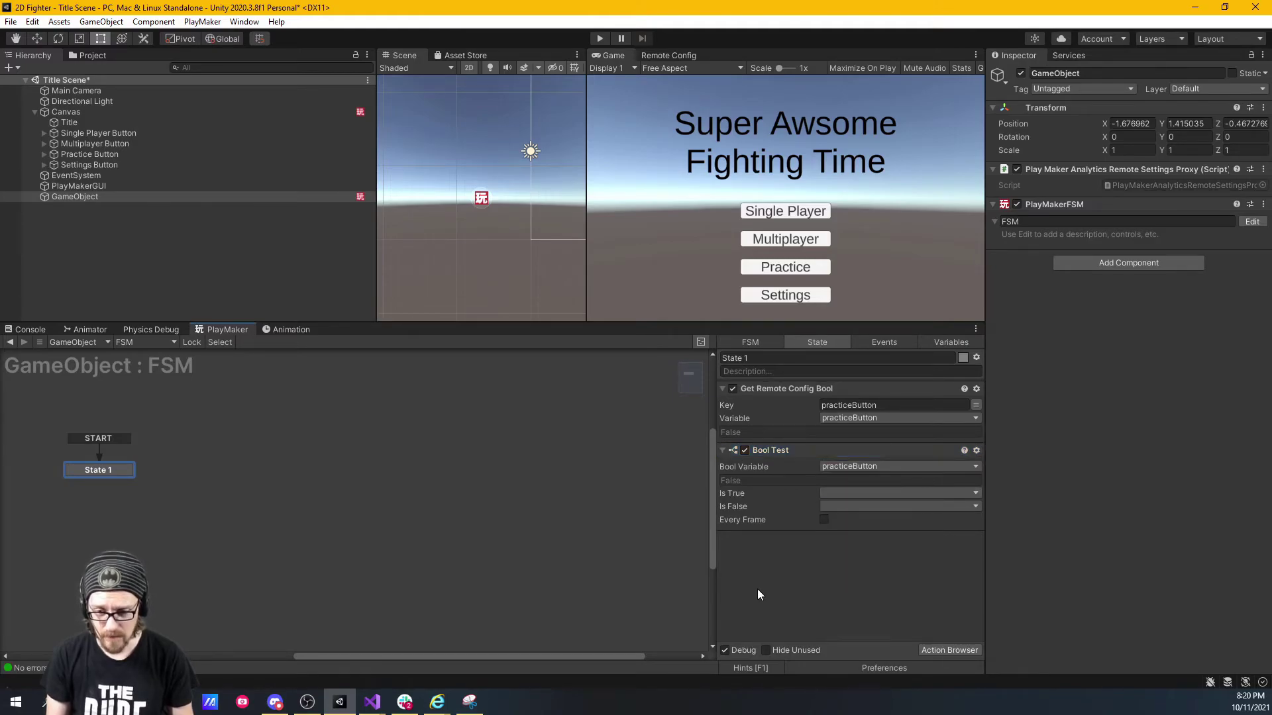
Step: Assign a new event named disable practice to Bool Test's Is False outcome and link its transition to a new State 2
left_click(847, 506)
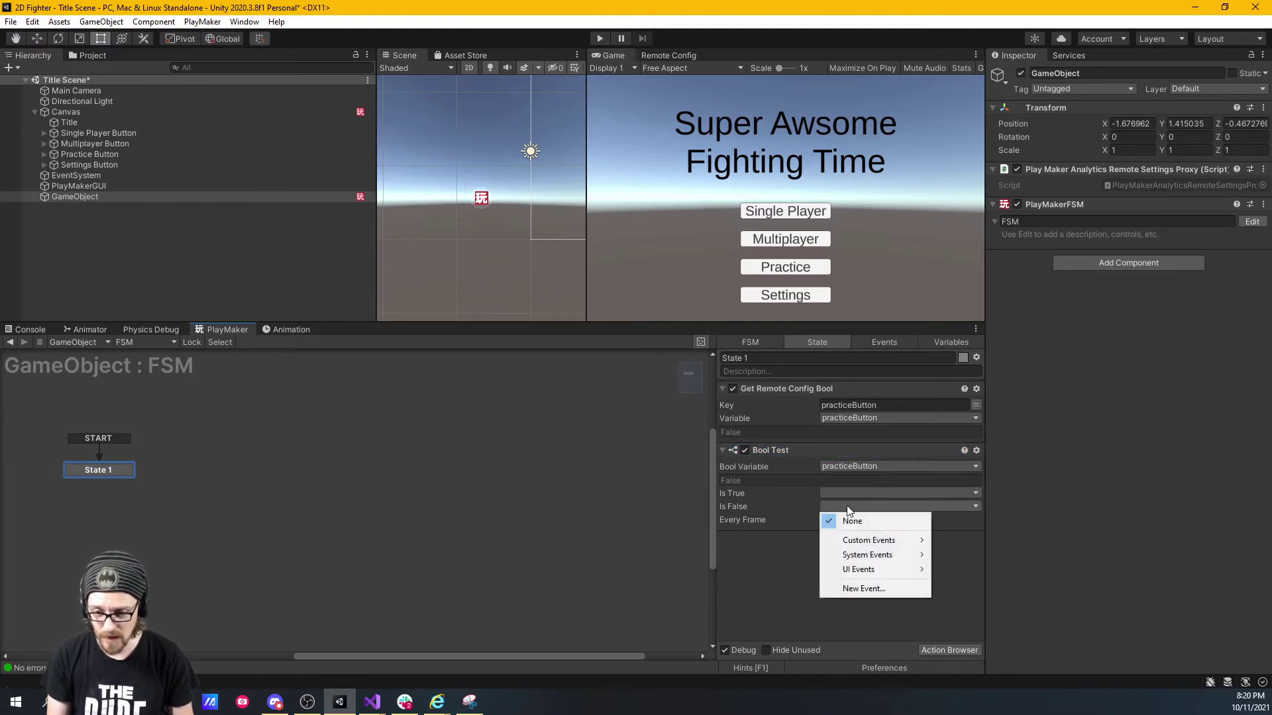
left_click(864, 589)
type("disable pra")
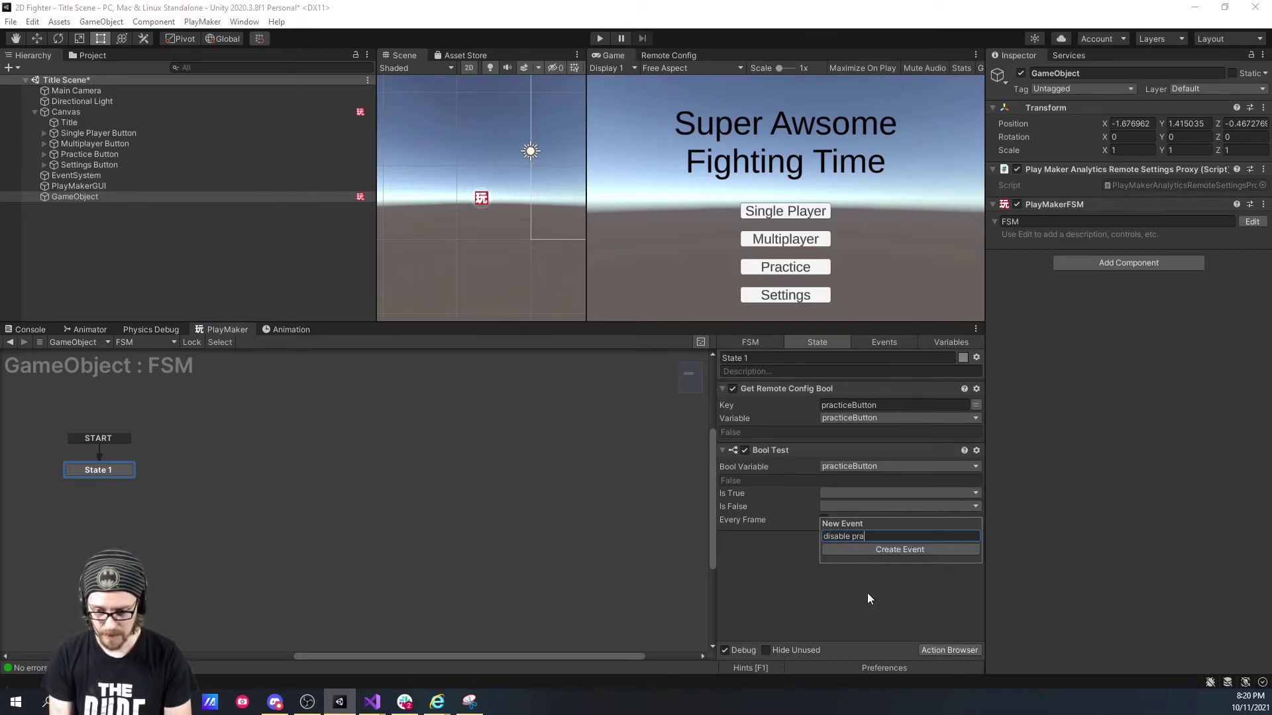
type("ctice")
key("Return")
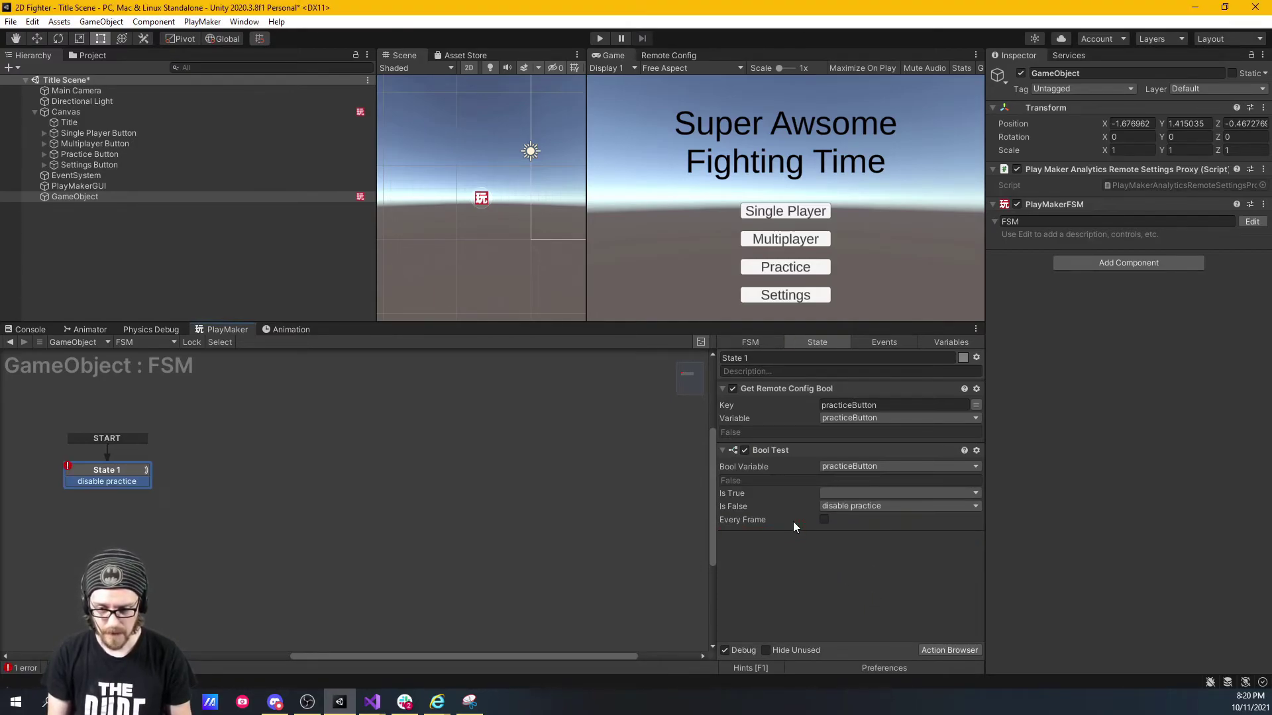
left_click_drag(90, 481, 258, 483)
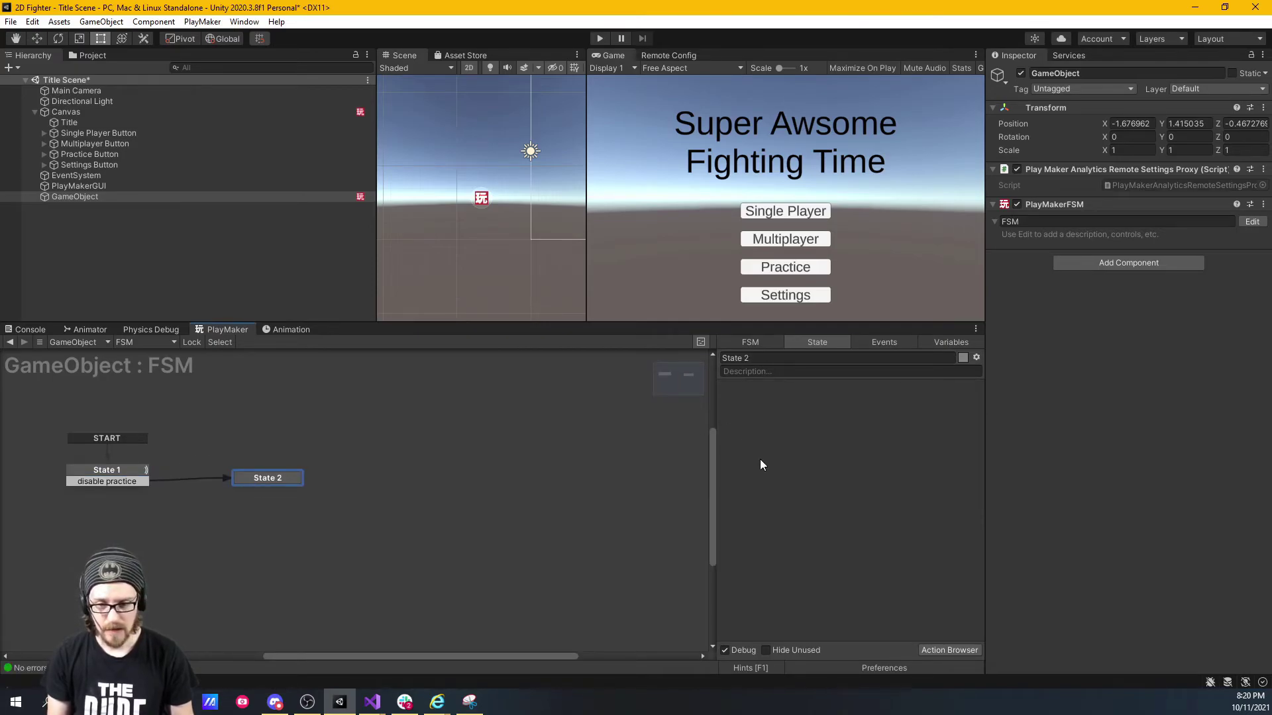
Step: Find the Activate Game Object action, add it to State 2 and close the action browser
double_click(805, 462)
type("activa")
key("Return")
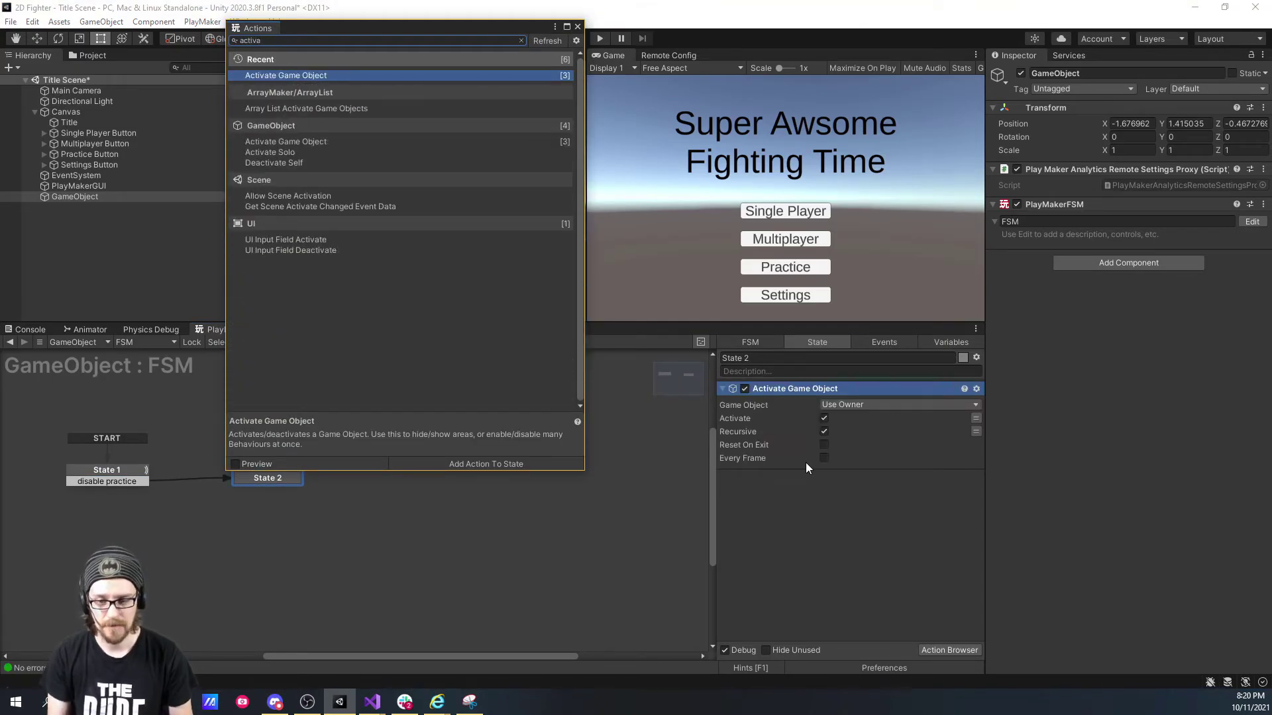
left_click(577, 29)
Step: Set Activate Game Object to target the specified Practice Button, with Activate and Recursive turned off
left_click(868, 406)
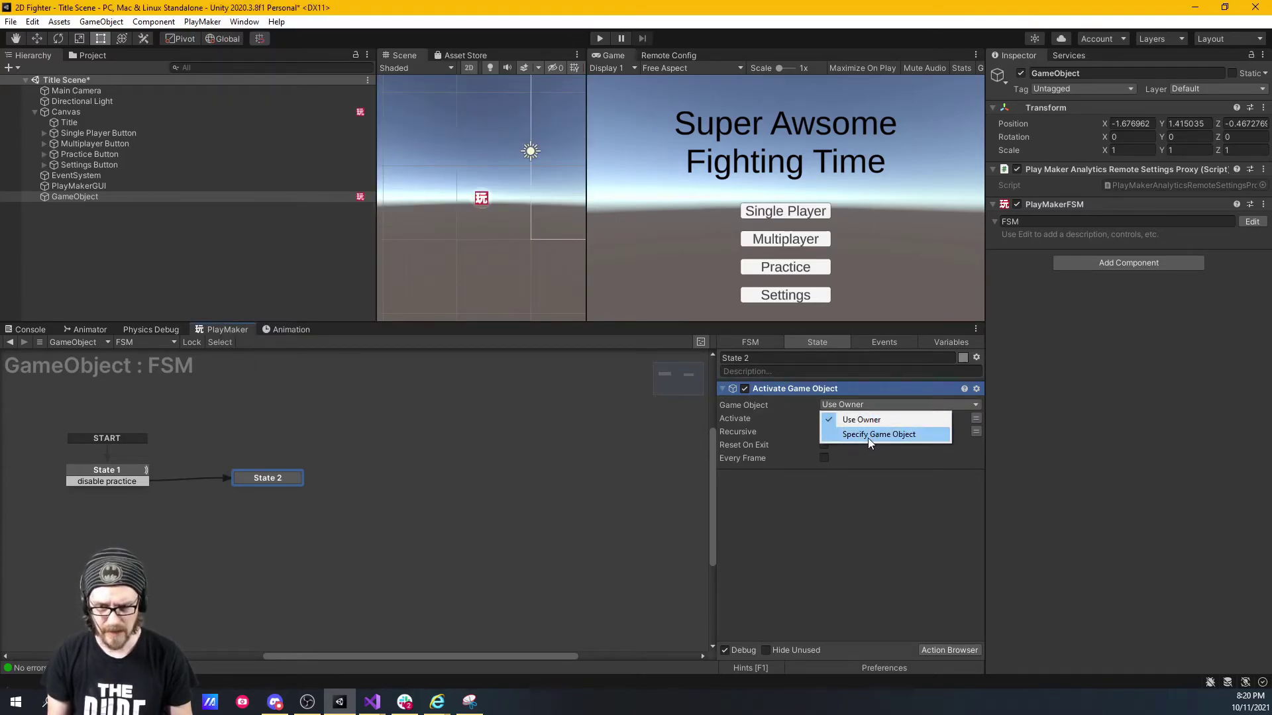
left_click(869, 436)
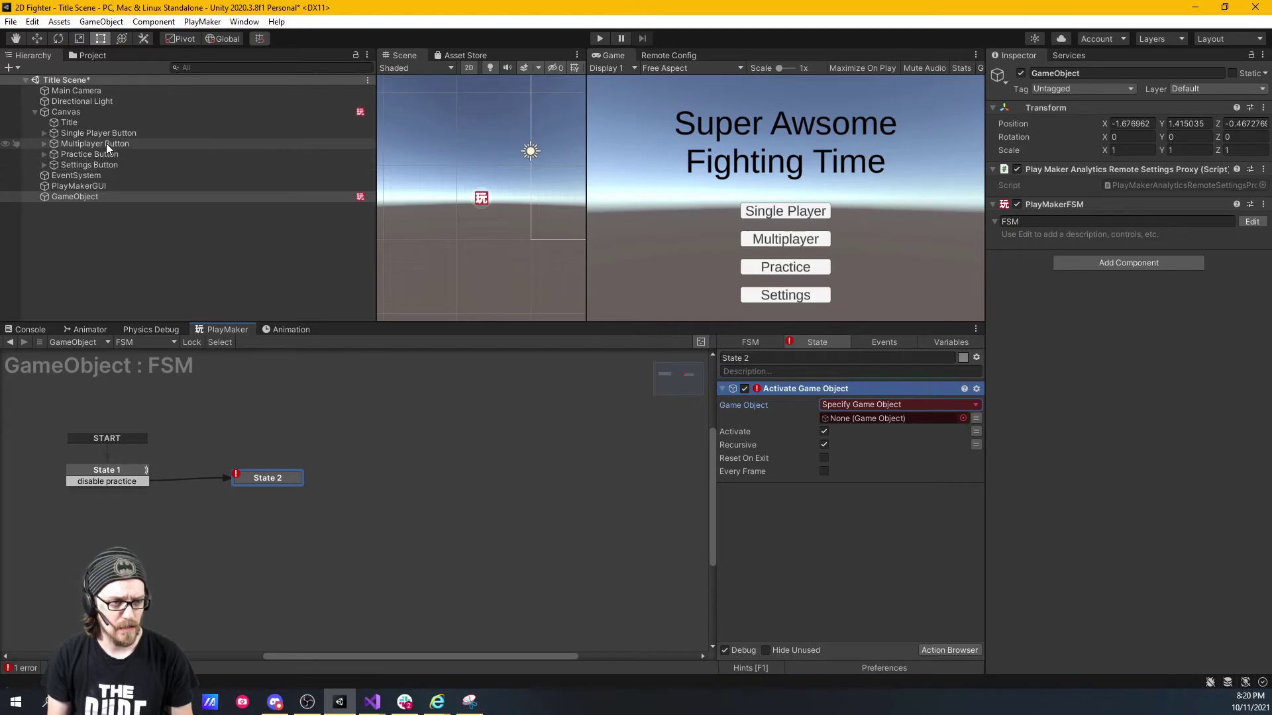
left_click_drag(98, 155, 876, 416)
left_click(824, 432)
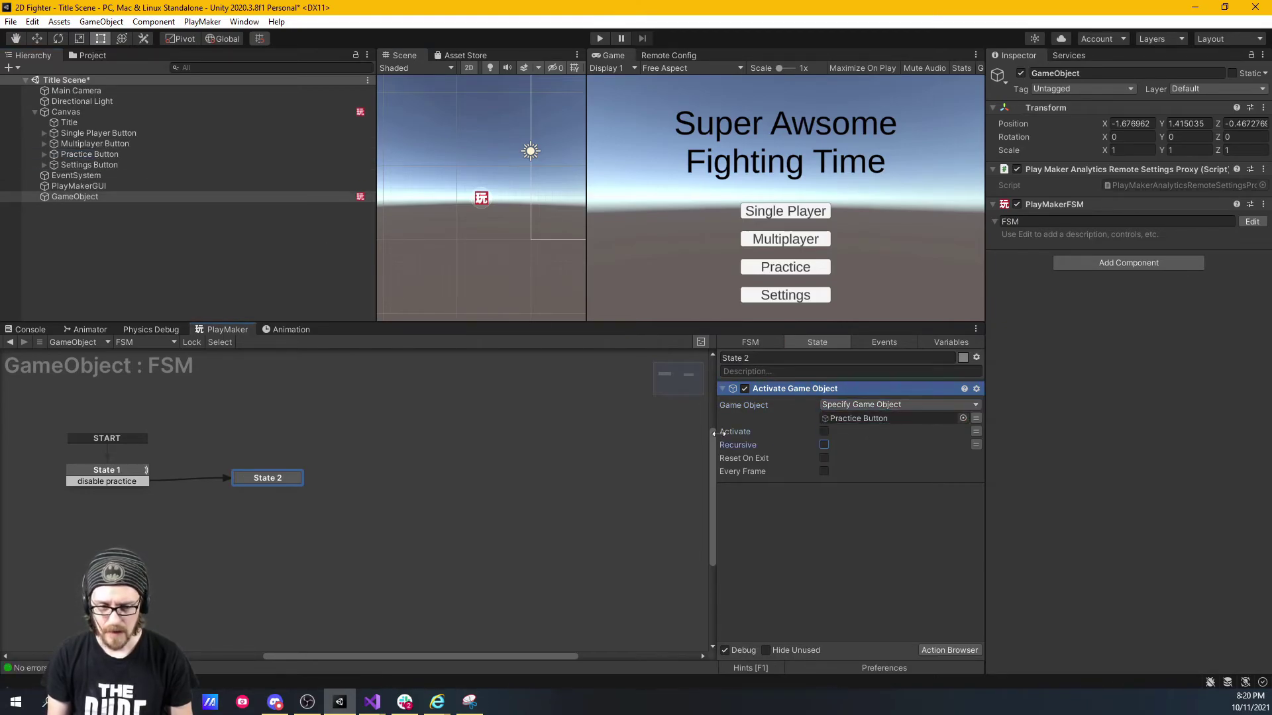
Step: Set the practiceButton variable's default value to true and return to State 1's actions
left_click(121, 474)
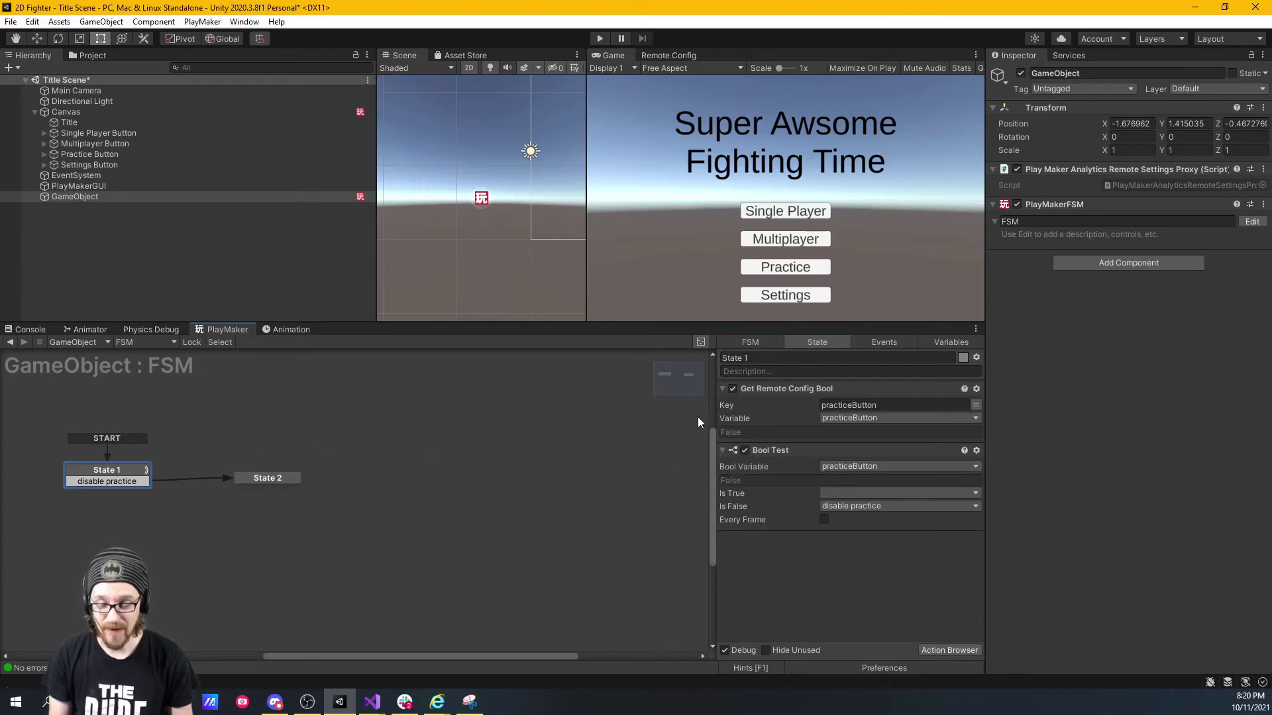
left_click(944, 341)
left_click(848, 386)
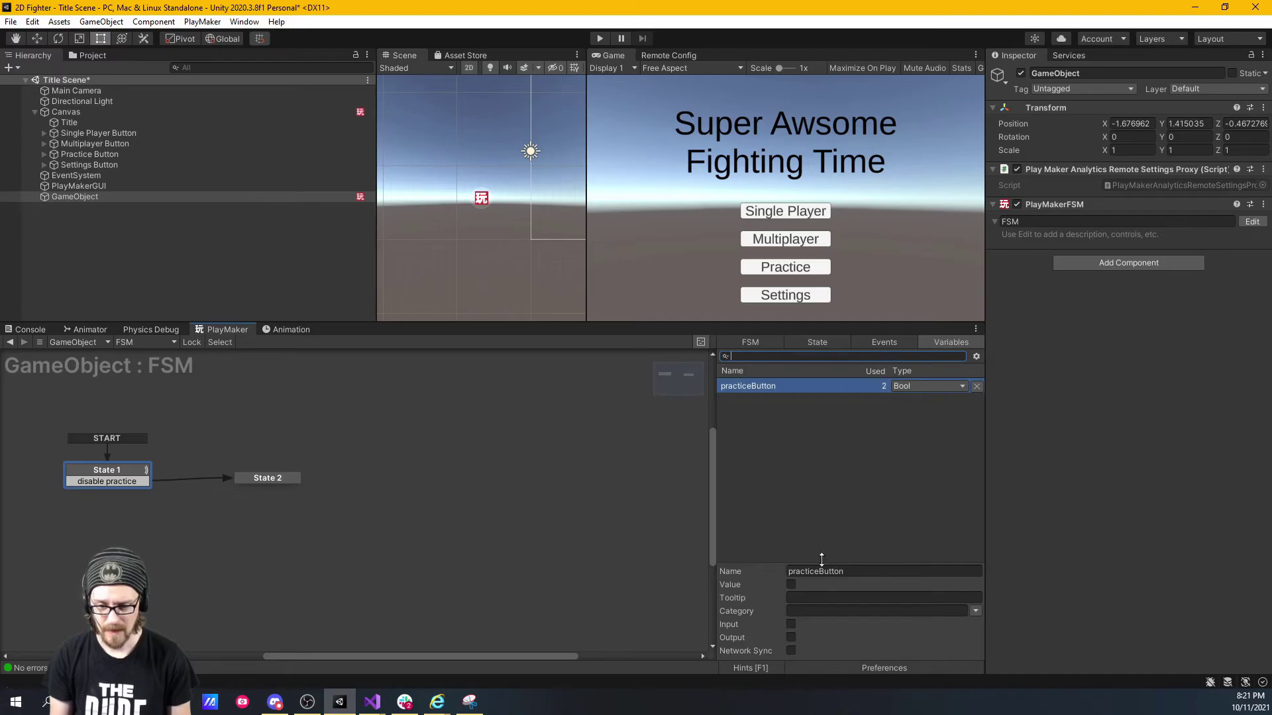
left_click(795, 585)
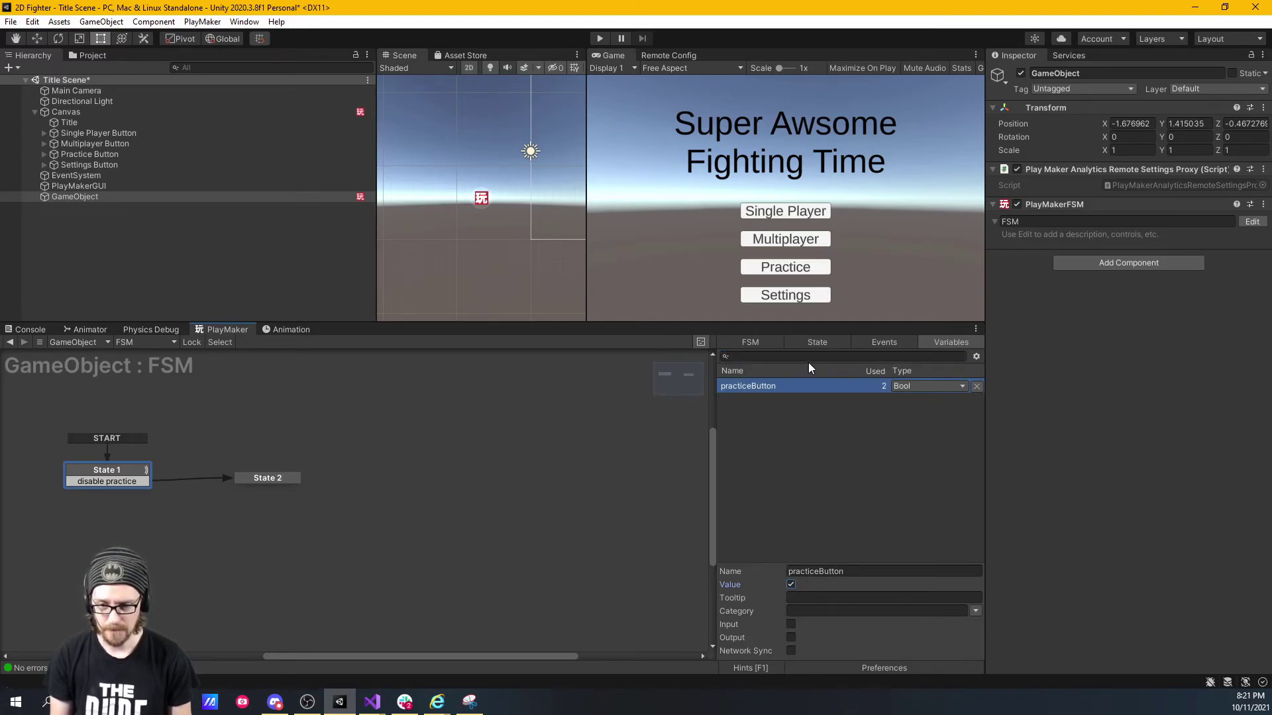
left_click(817, 342)
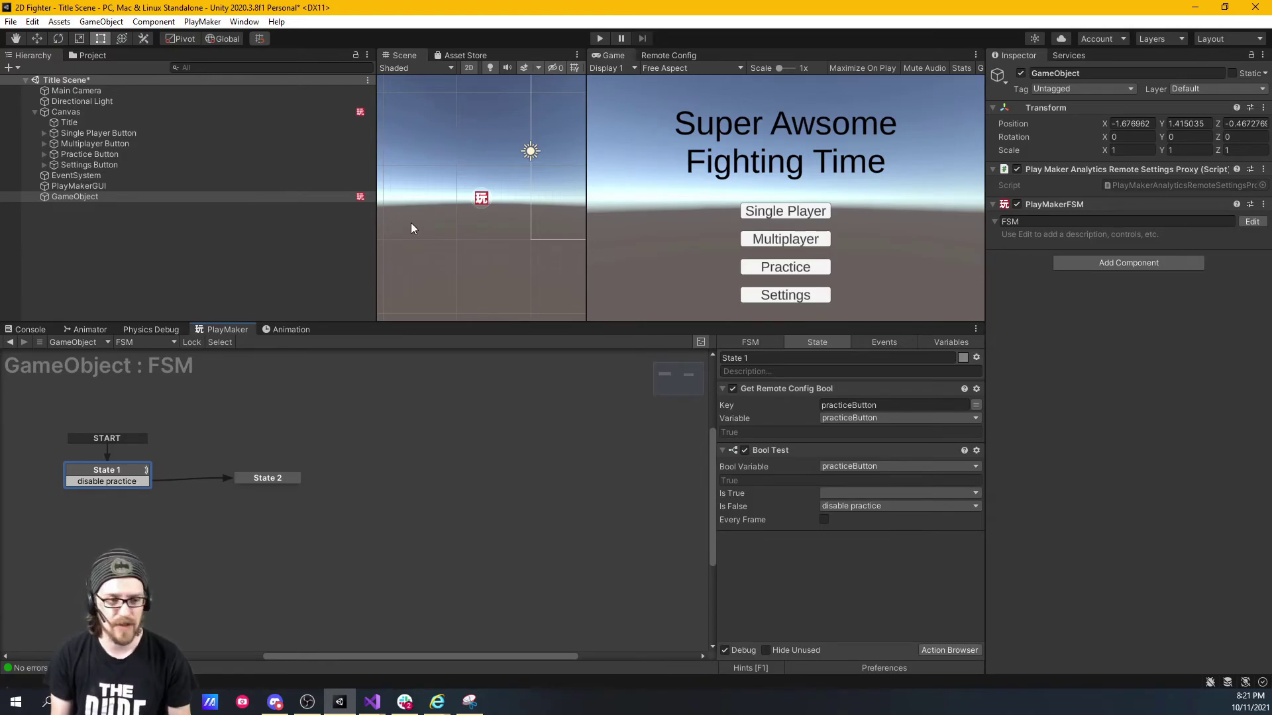
Step: Deactivate the Practice Button object in the scene
left_click(81, 154)
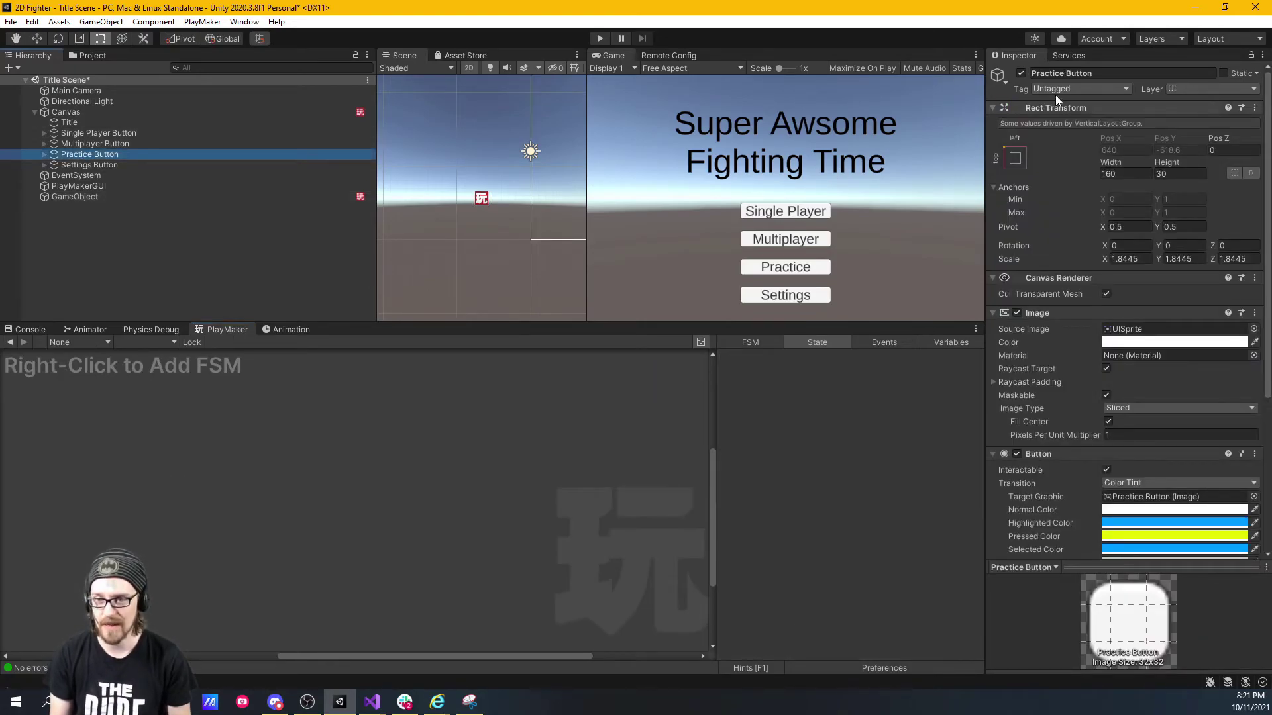
left_click(1020, 73)
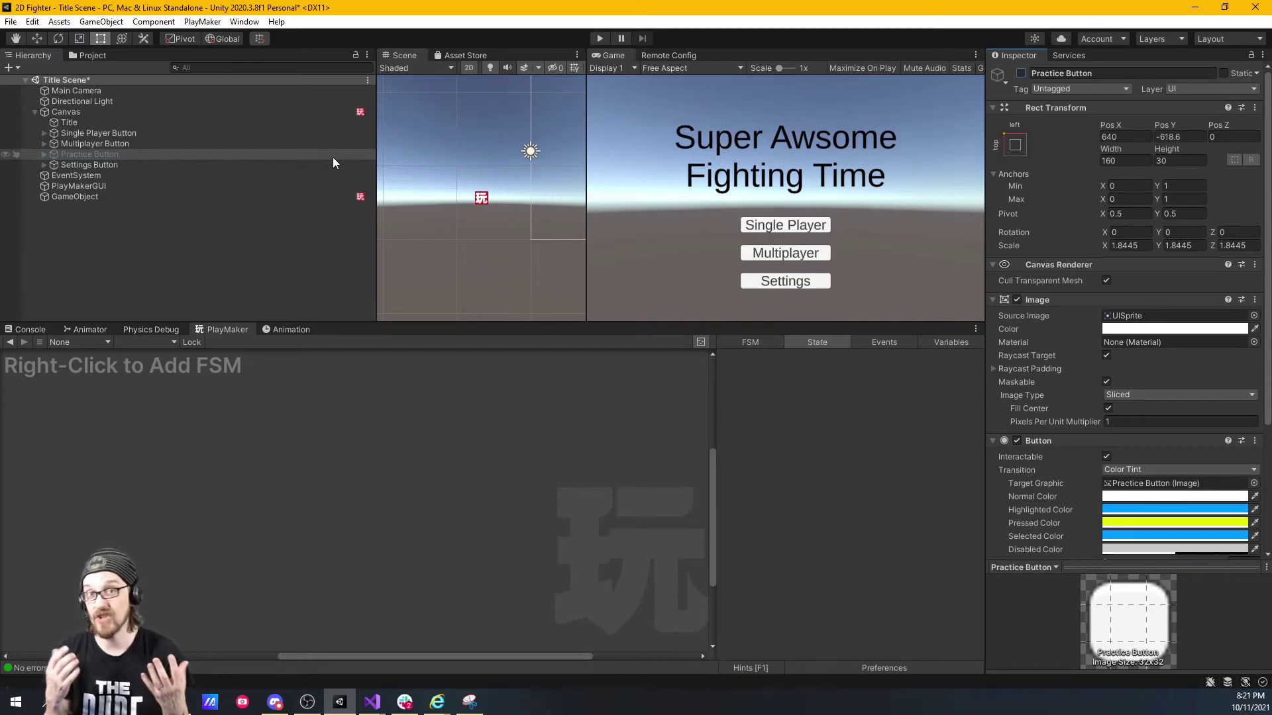
Step: On GameObject's Bool Test, clear the Is False event and assign a new event named enable practice to Is True
left_click(217, 199)
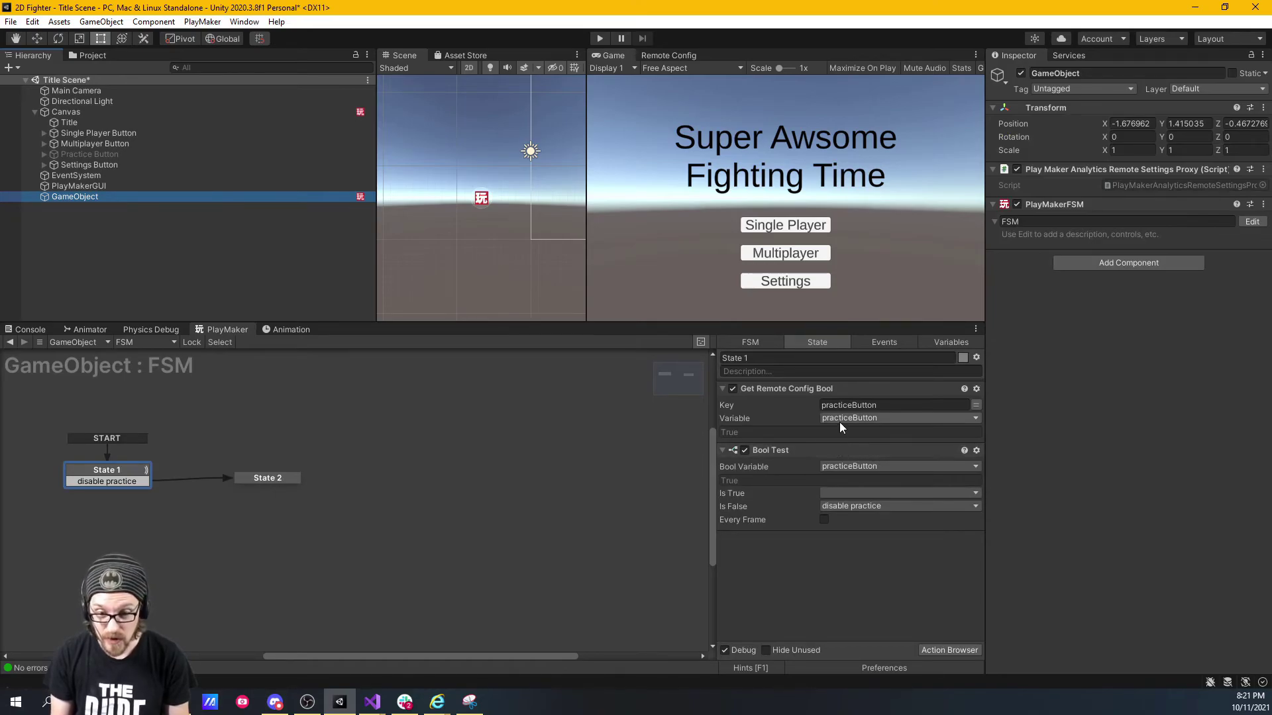
left_click(847, 506)
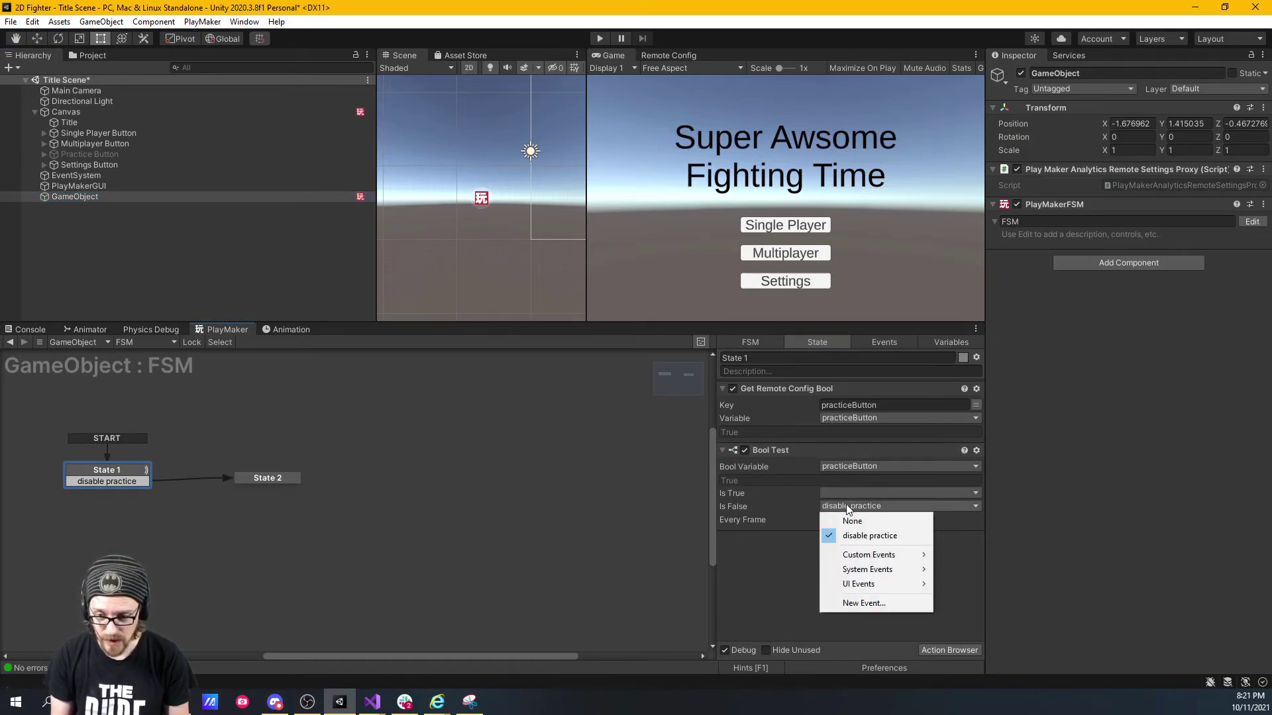
left_click(848, 521)
left_click(849, 494)
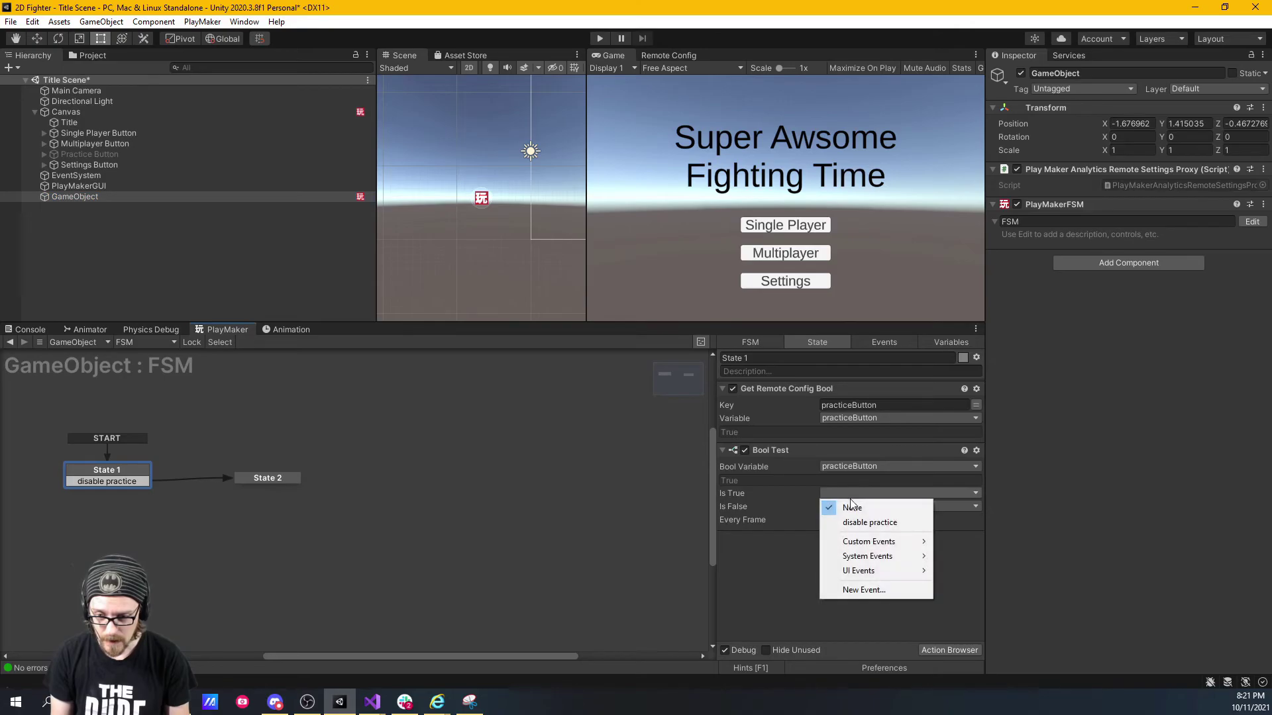
left_click(852, 590)
type("enable pract")
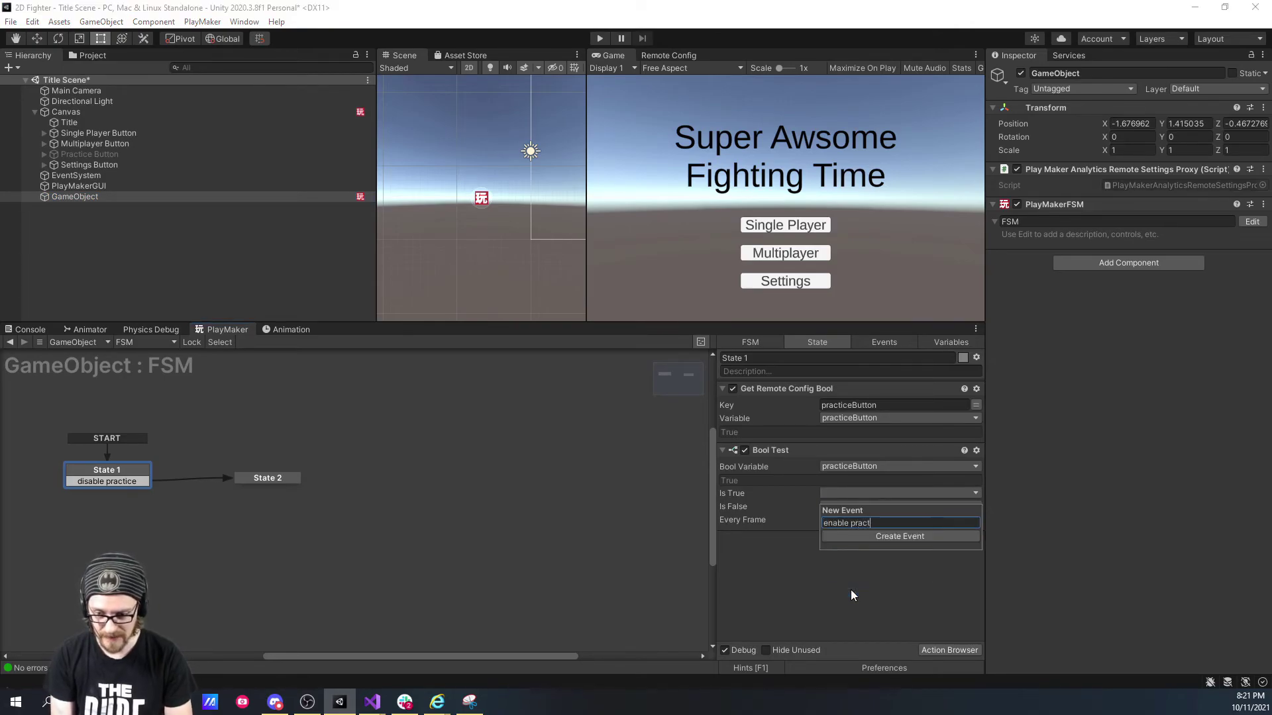
type("ice")
key("Return")
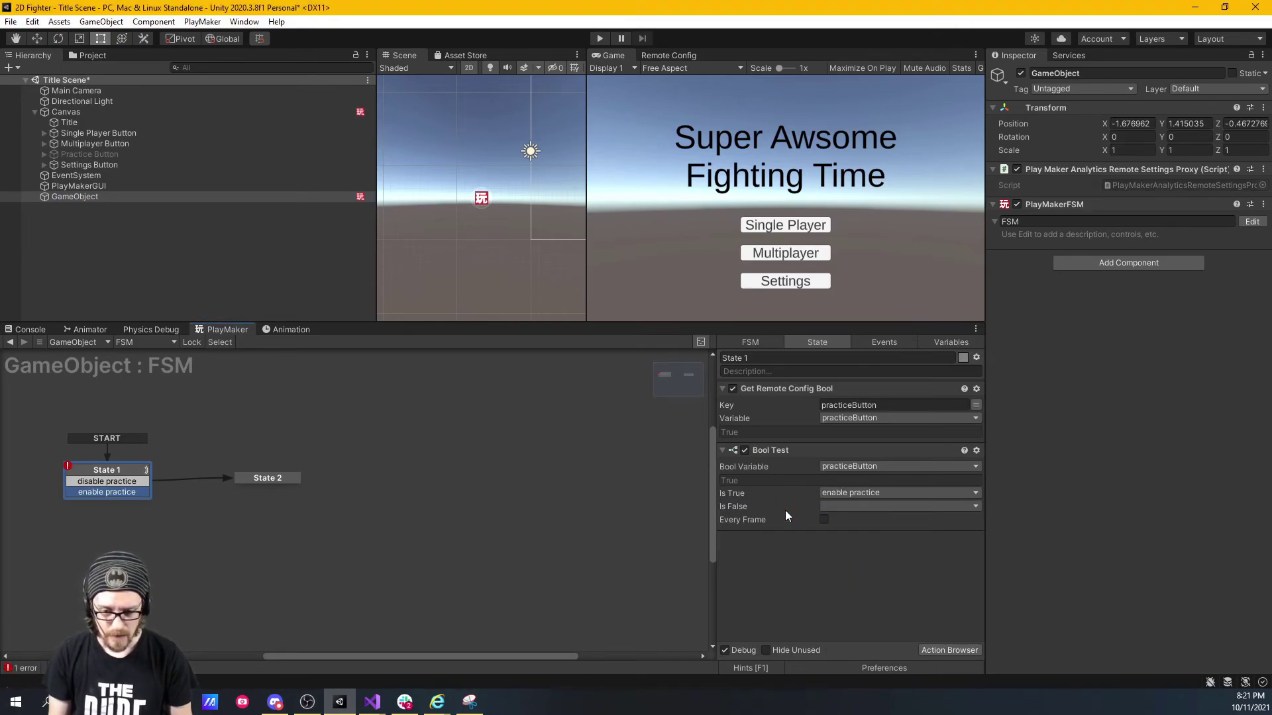
Step: Delete State 1's disable practice transition and link its enable practice transition to State 2
left_click(122, 481)
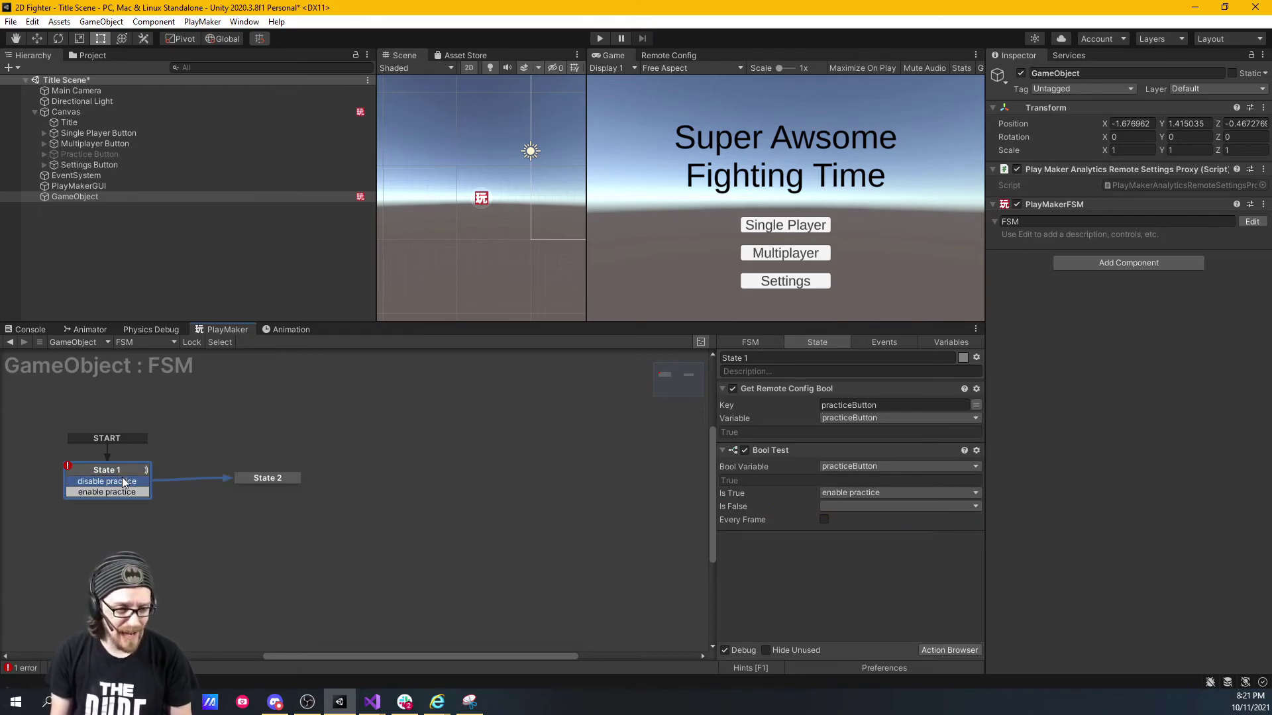
right_click(123, 481)
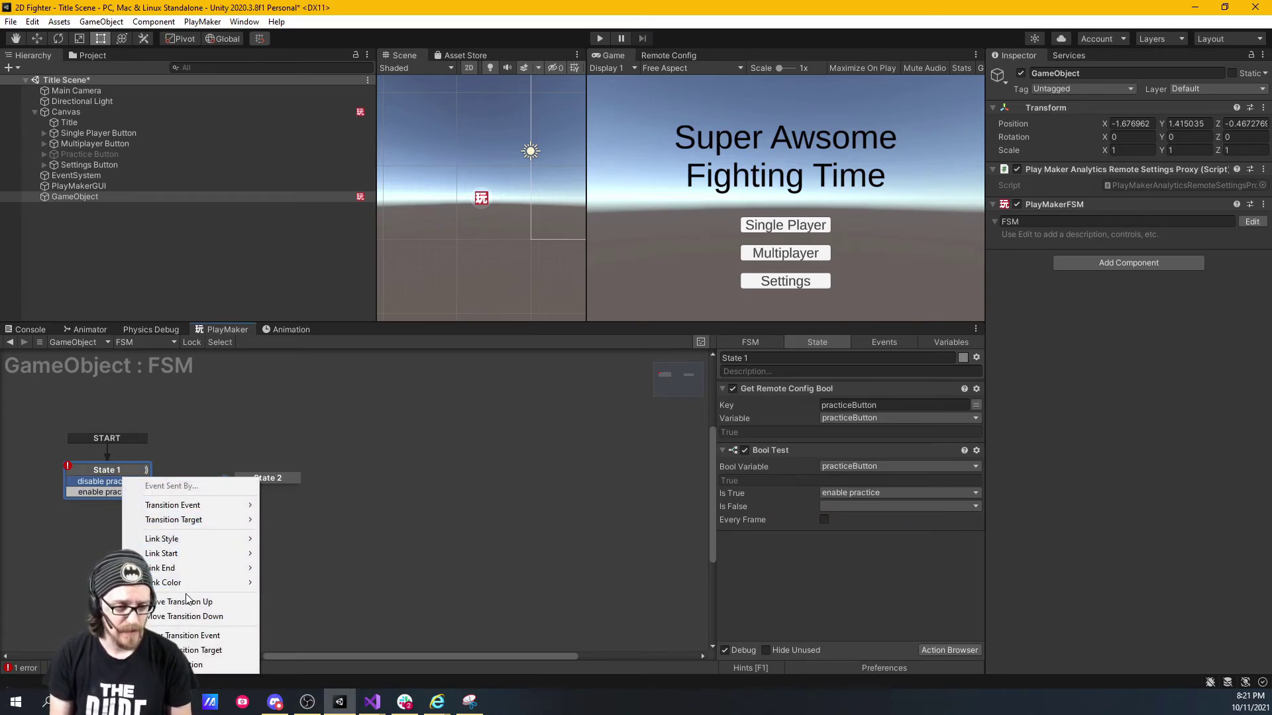
left_click(199, 664)
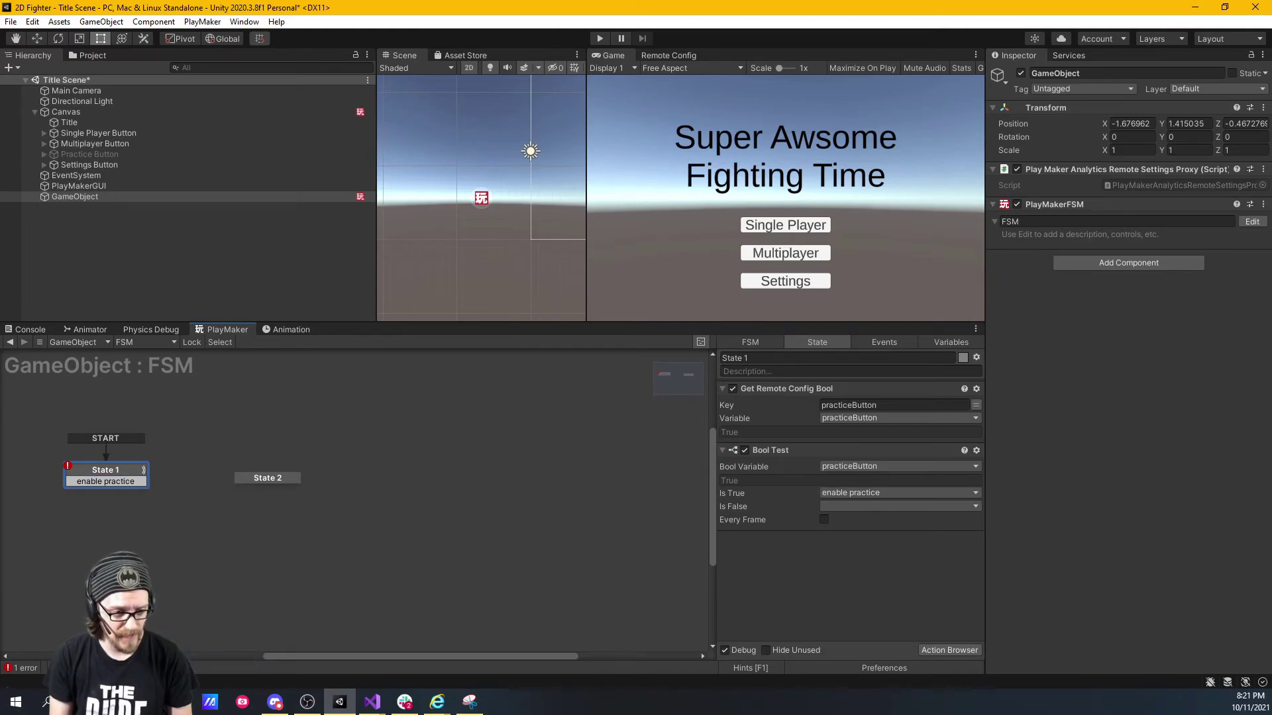
left_click_drag(106, 481, 261, 476)
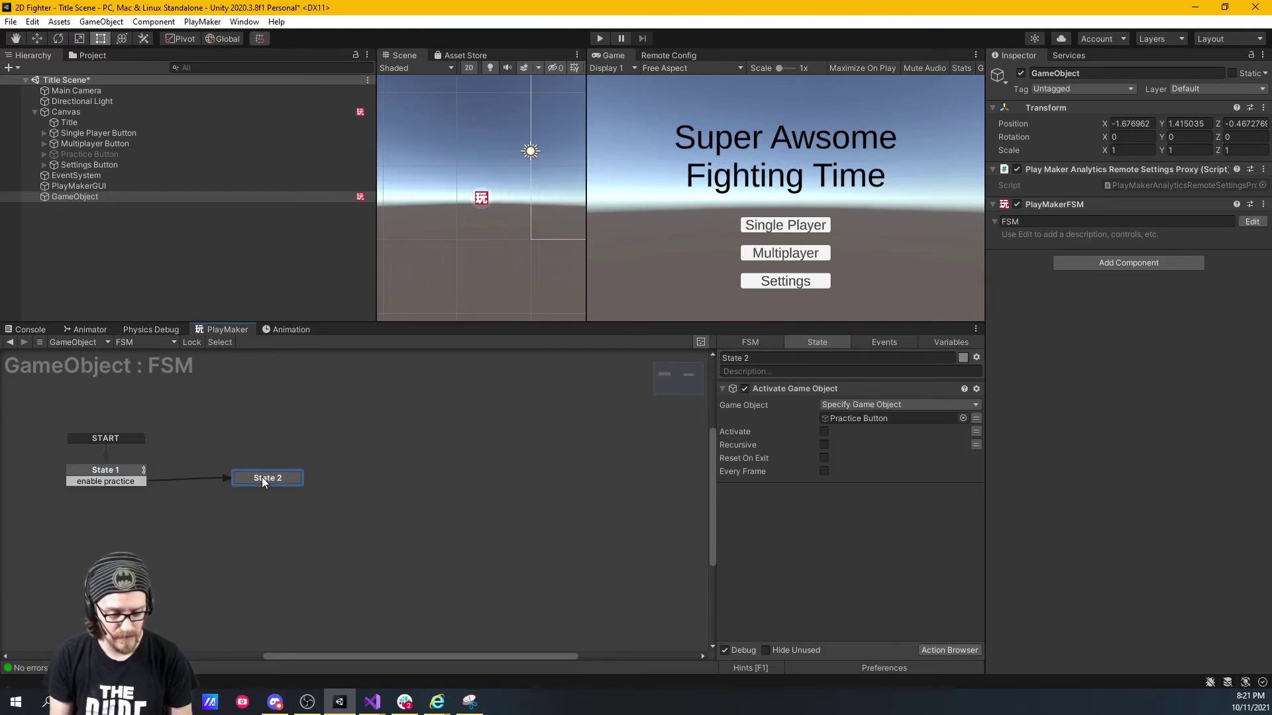
Step: Turn on Activate in State 2's Activate Game Object action and set the practiceButton variable's default value to false
left_click(822, 433)
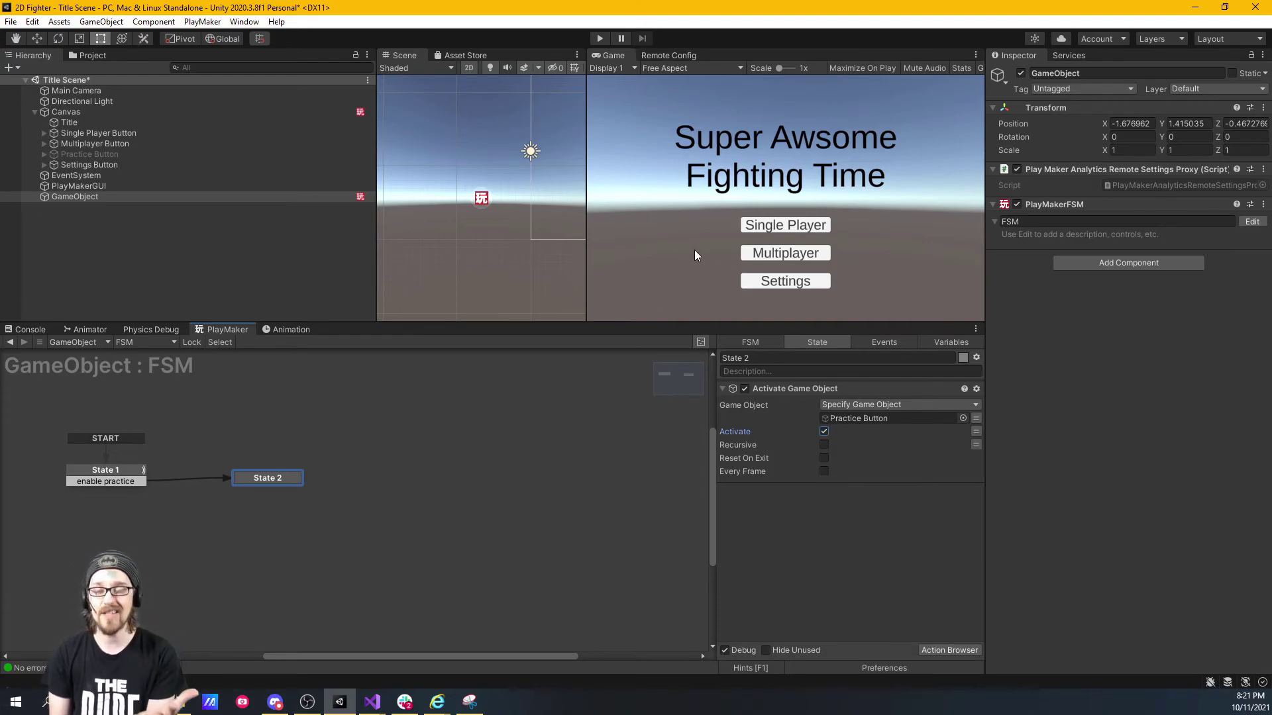
left_click(936, 343)
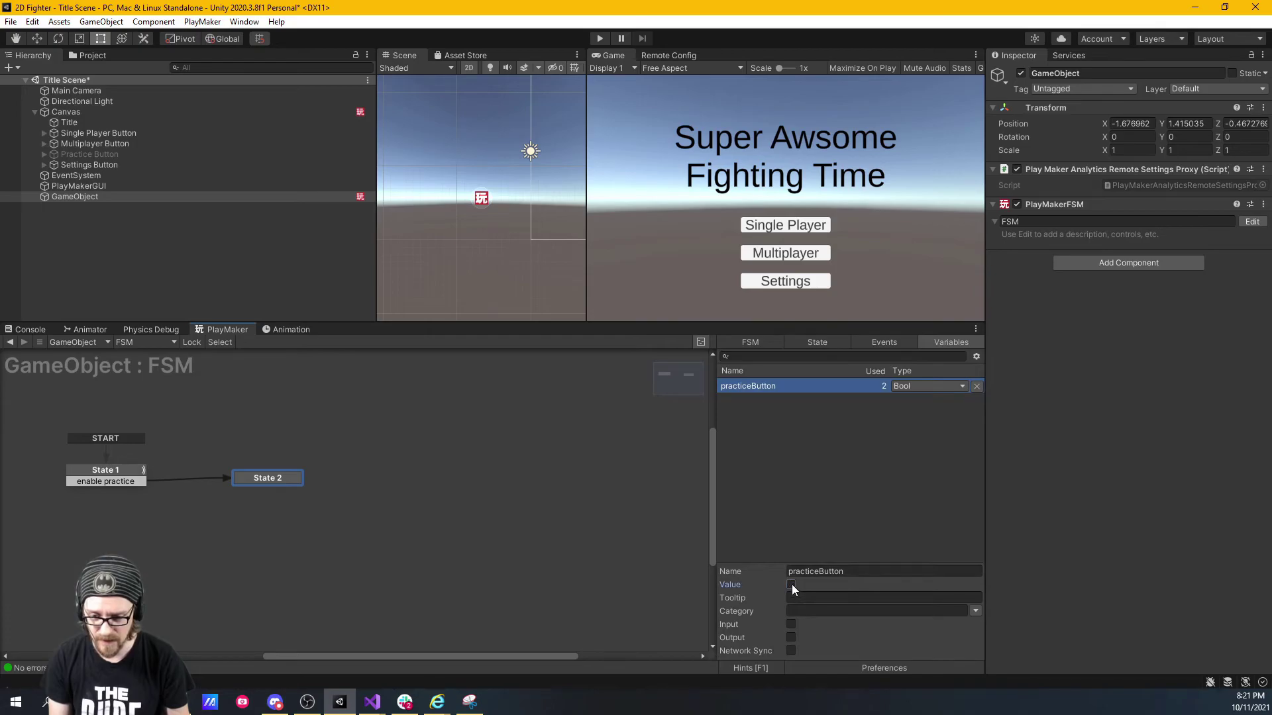
left_click(806, 341)
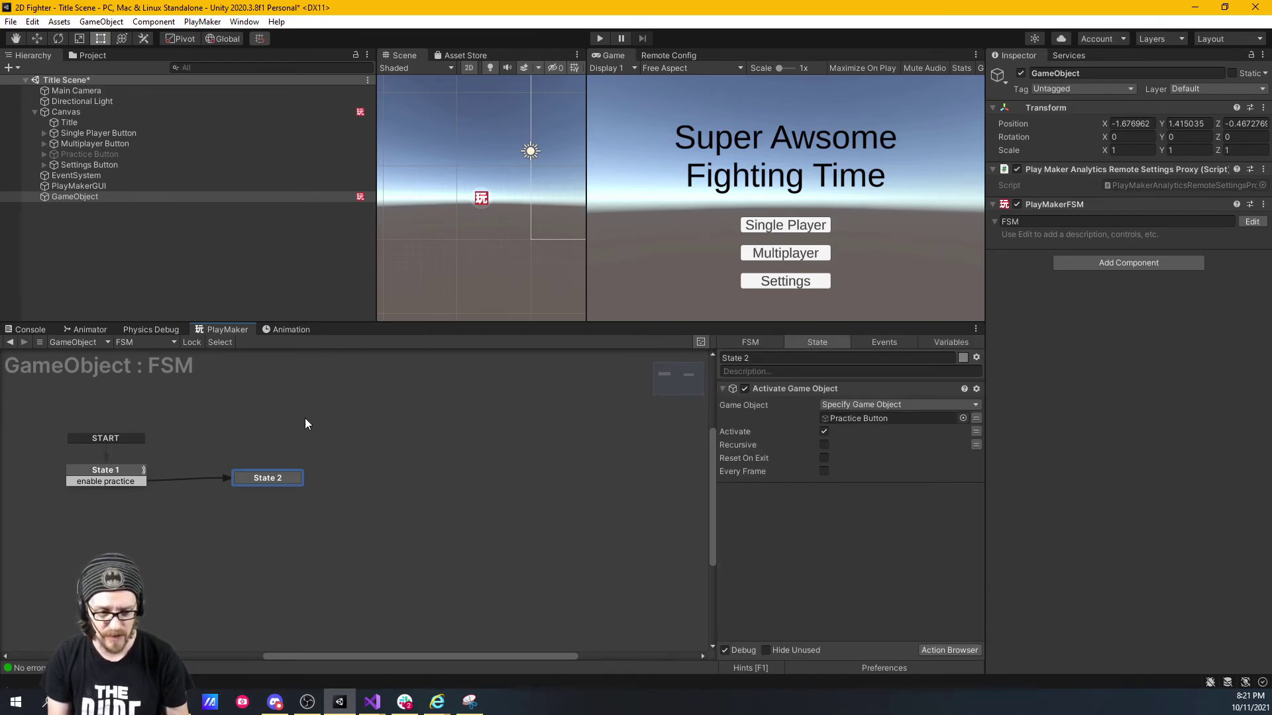
Step: Set the practiceButton setting's value to True in Remote Config
left_click(128, 471)
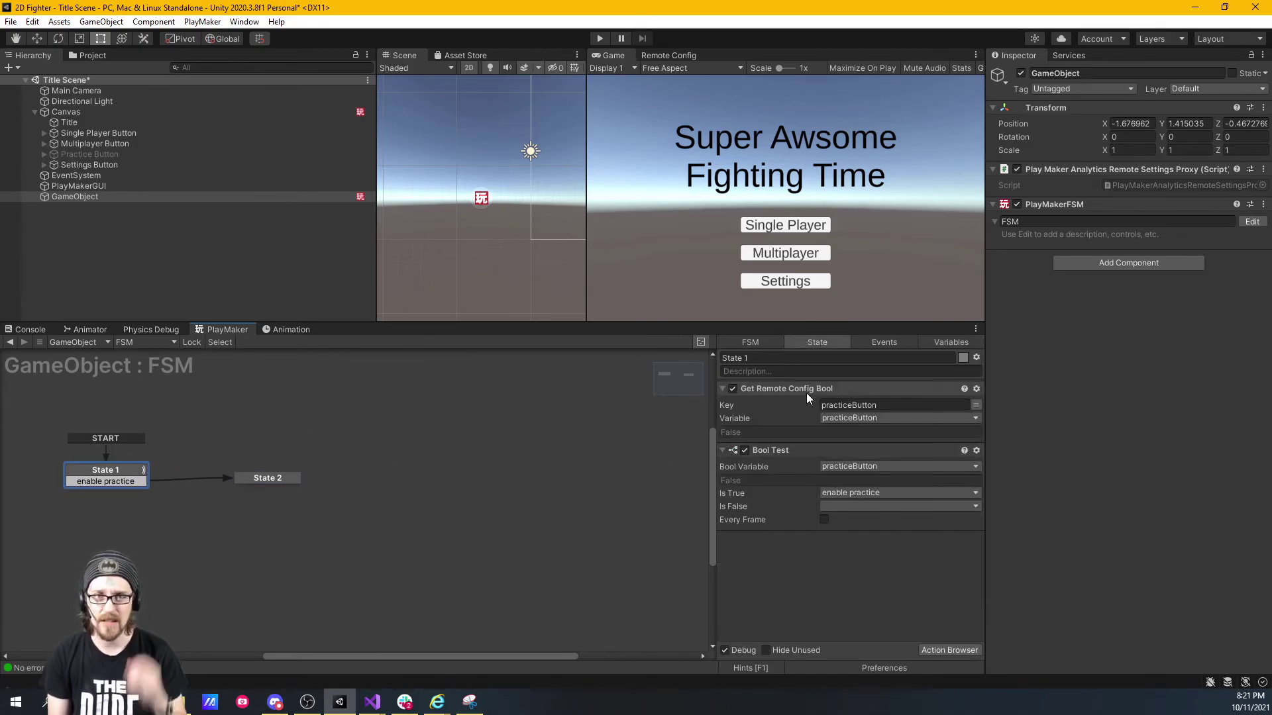
left_click(666, 54)
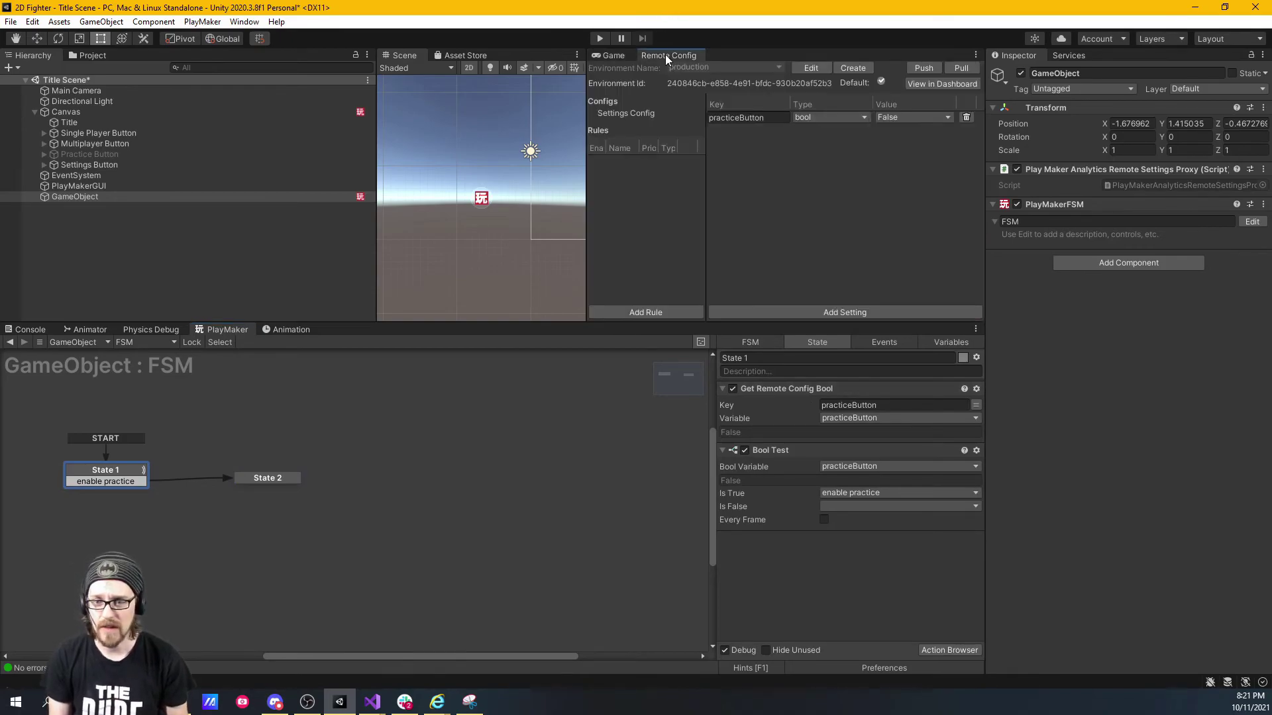
left_click(926, 113)
left_click(912, 130)
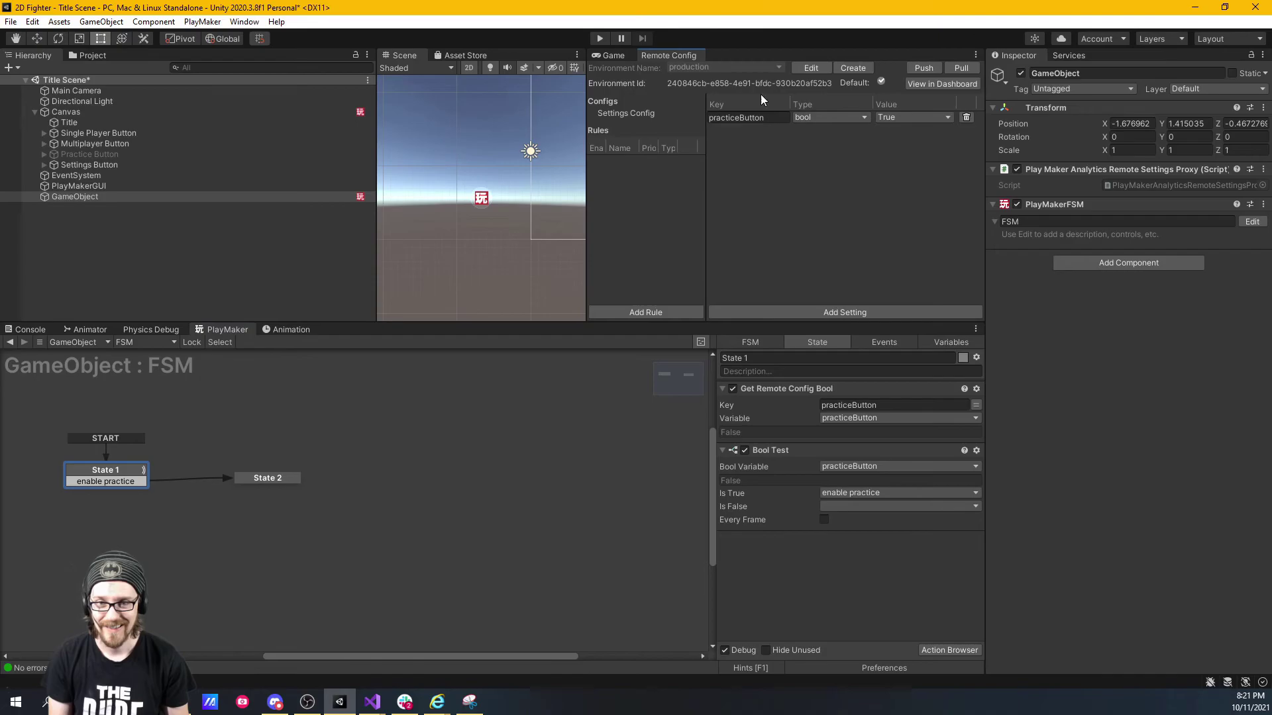
Step: Check State 2's action, run the title scene to test whether the Practice button activates, and stop it
left_click(614, 56)
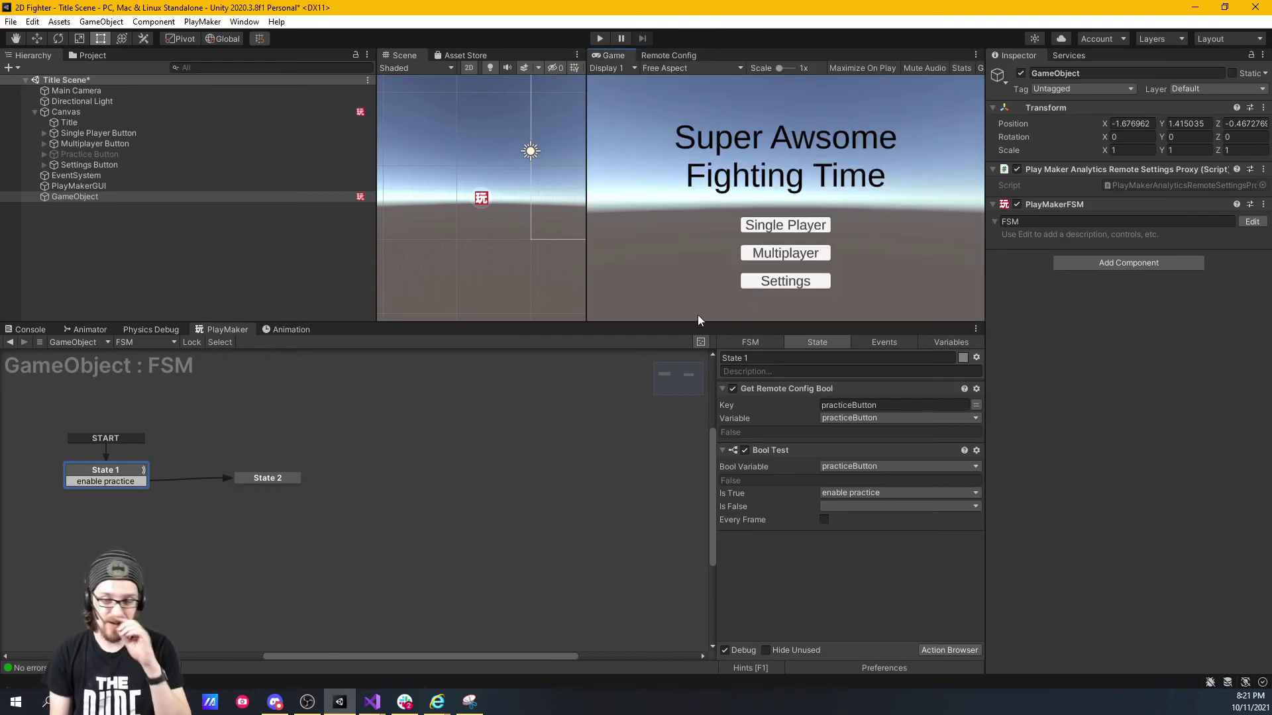
left_click(261, 480)
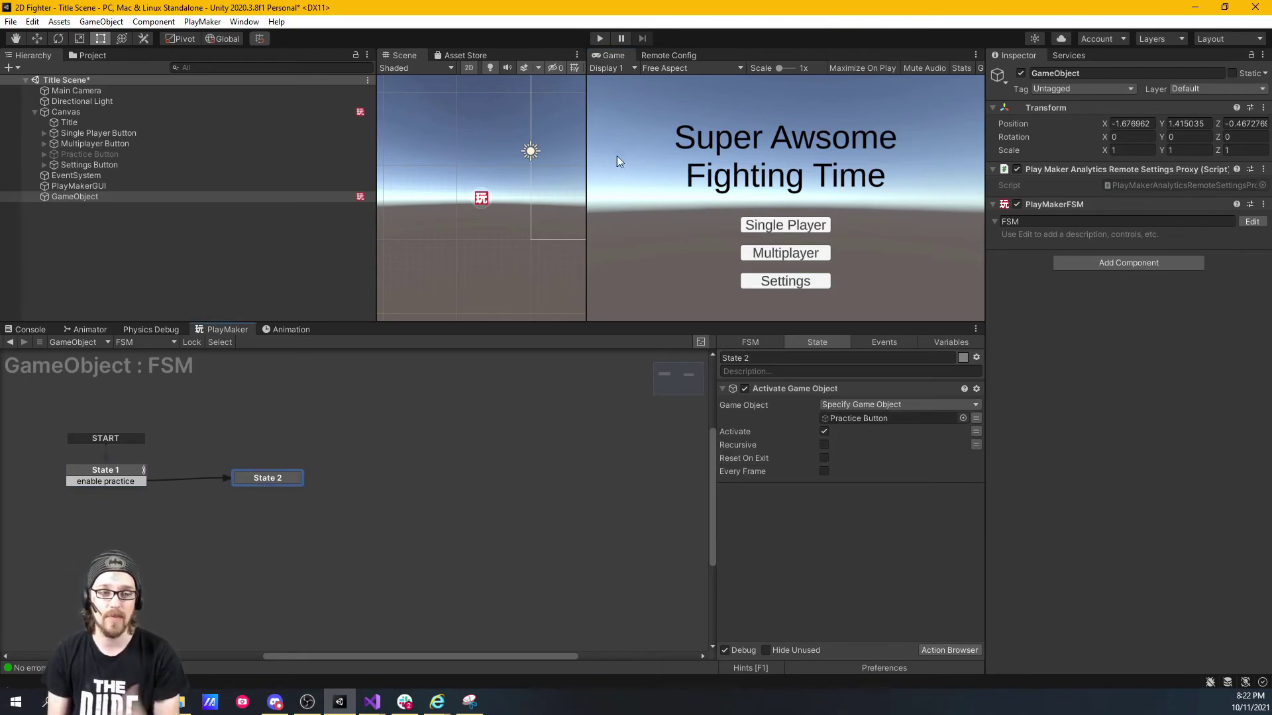
left_click(601, 40)
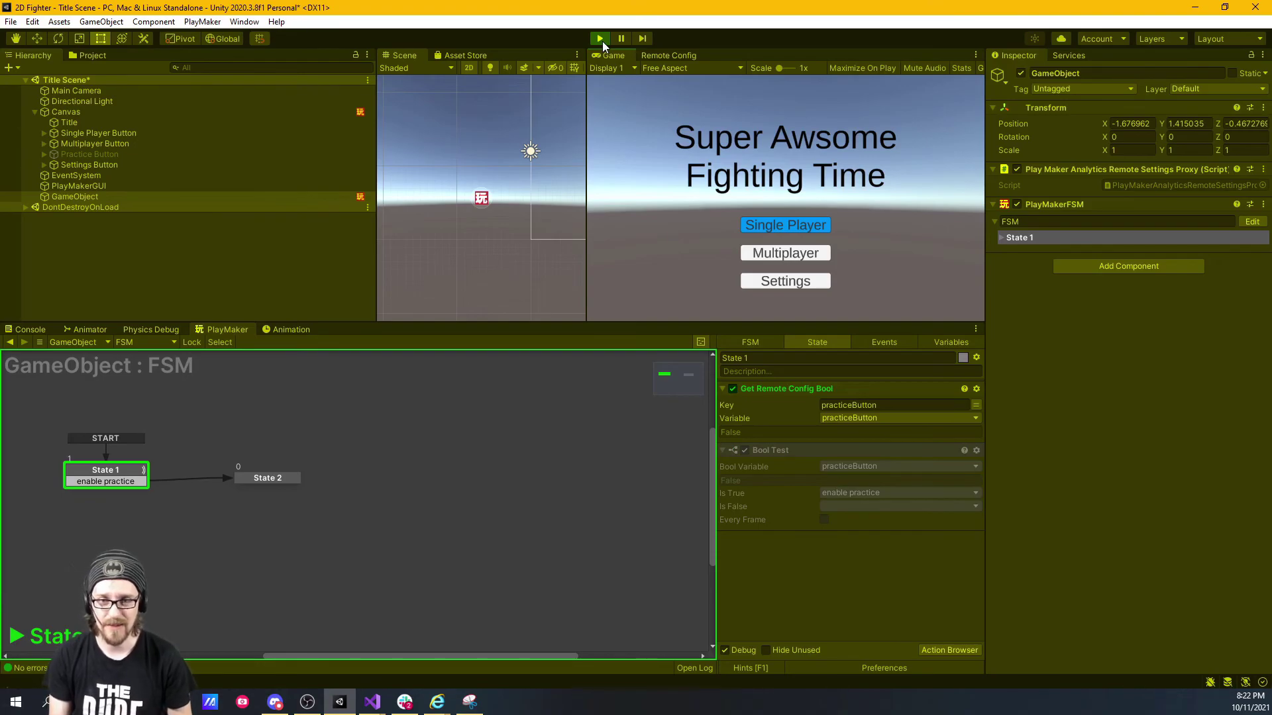
left_click(600, 39)
Step: Push the Remote Config settings to the server, test the title scene in play mode and stop it
left_click(682, 57)
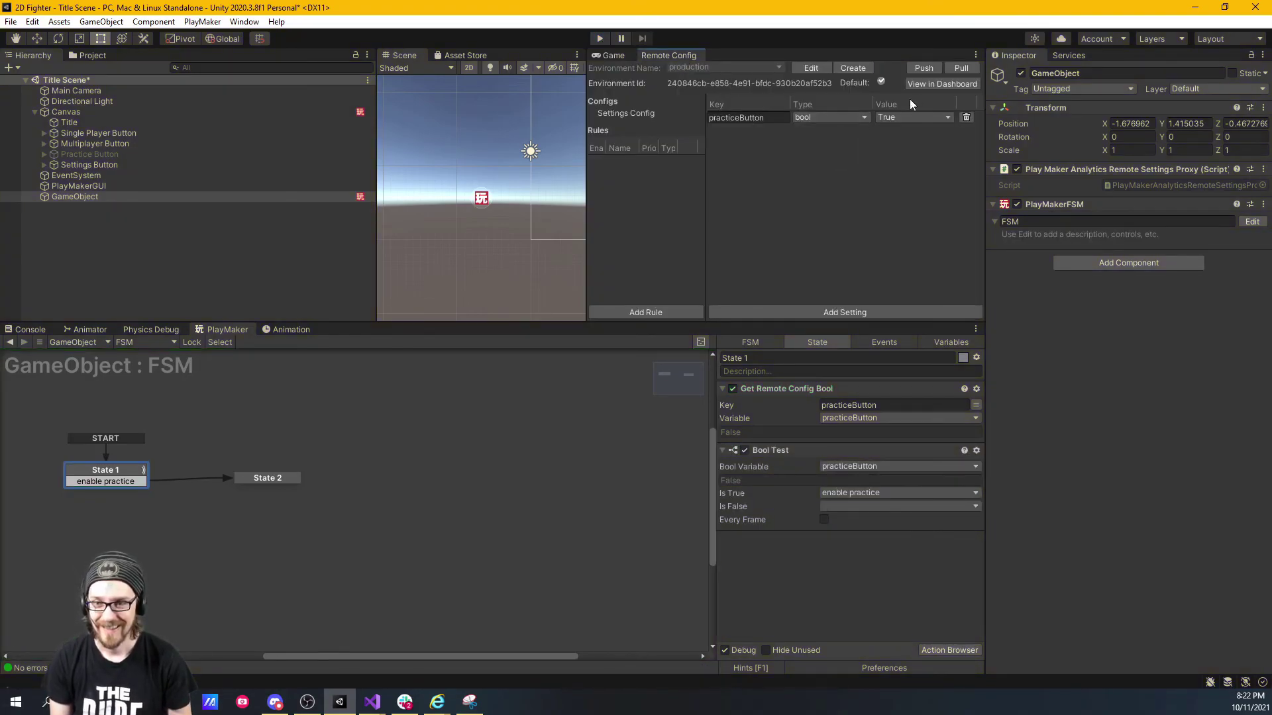
left_click(924, 69)
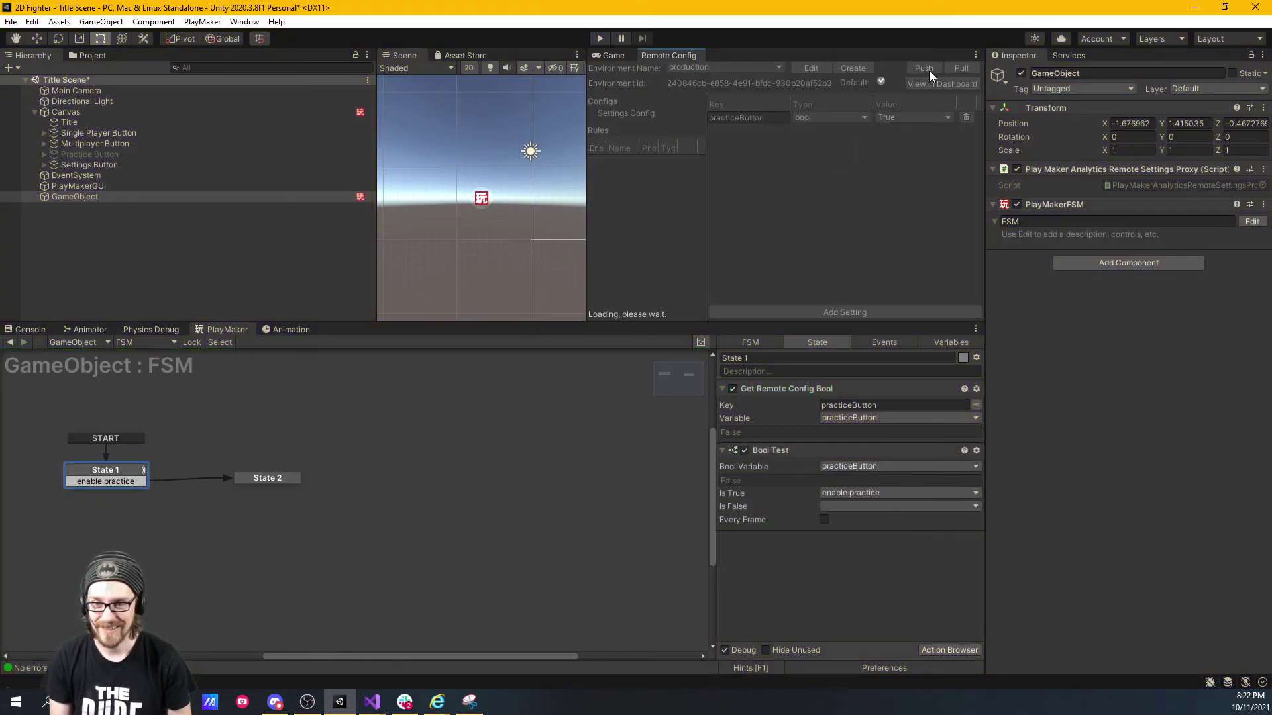
left_click(599, 38)
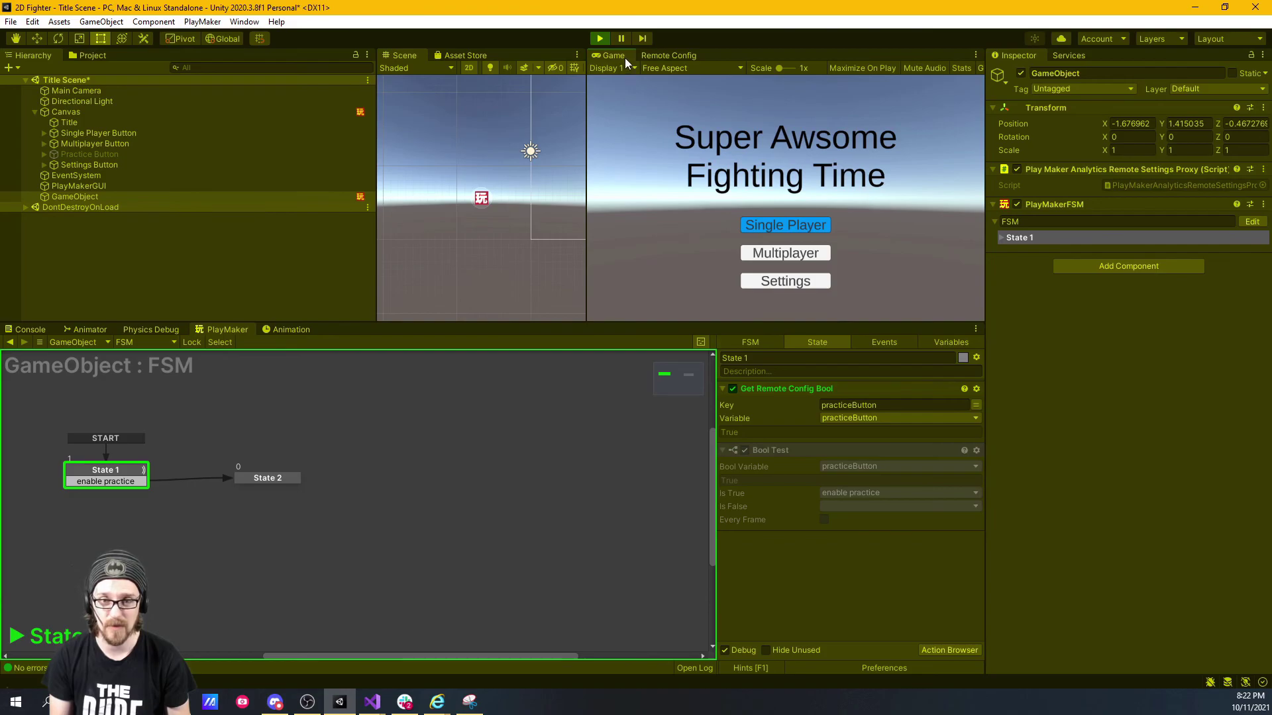
left_click(599, 37)
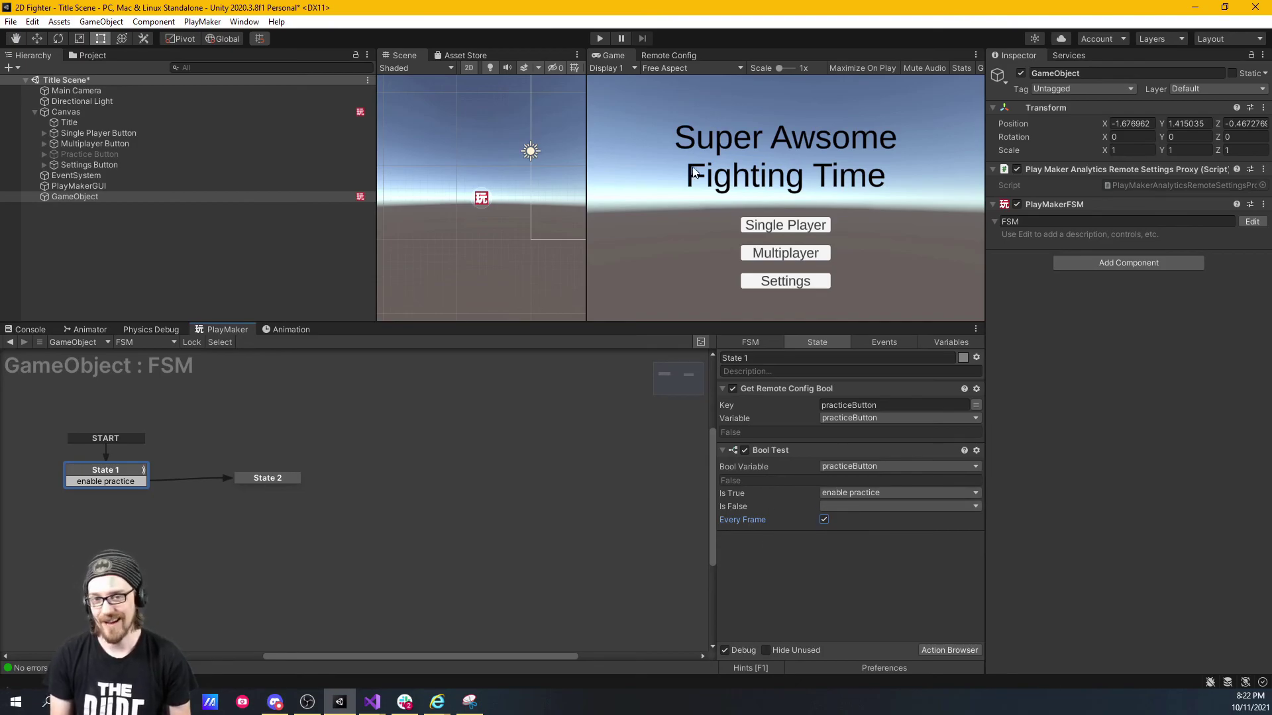
Step: Enable Every Frame on State 1's Bool Test and run the title scene again
left_click(600, 39)
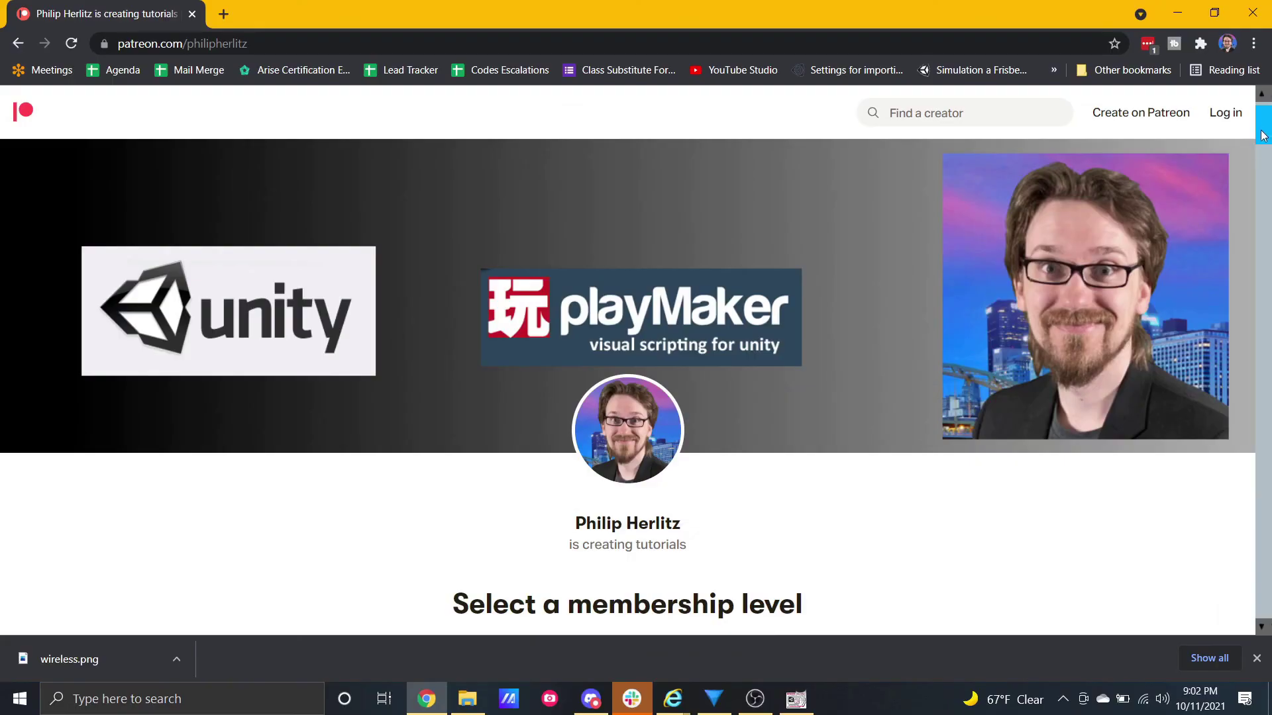
scroll(1263, 142, "down", 3)
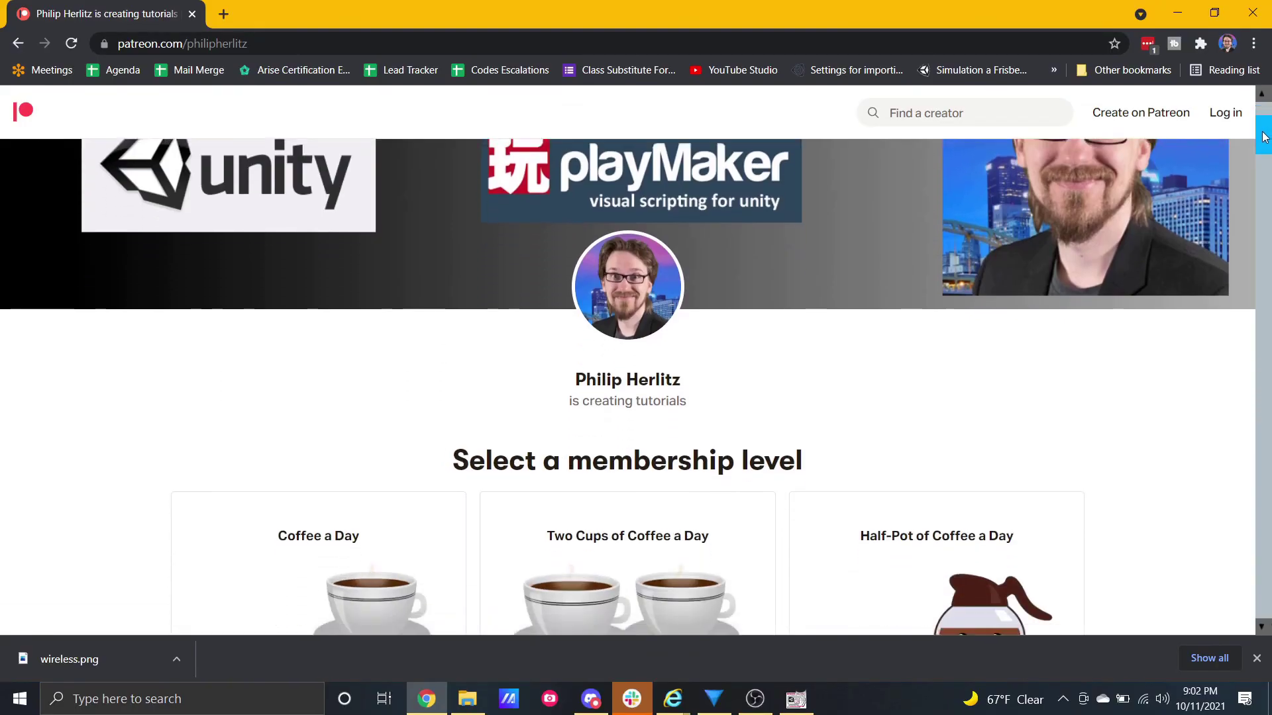
left_click_drag(1263, 143, 1263, 168)
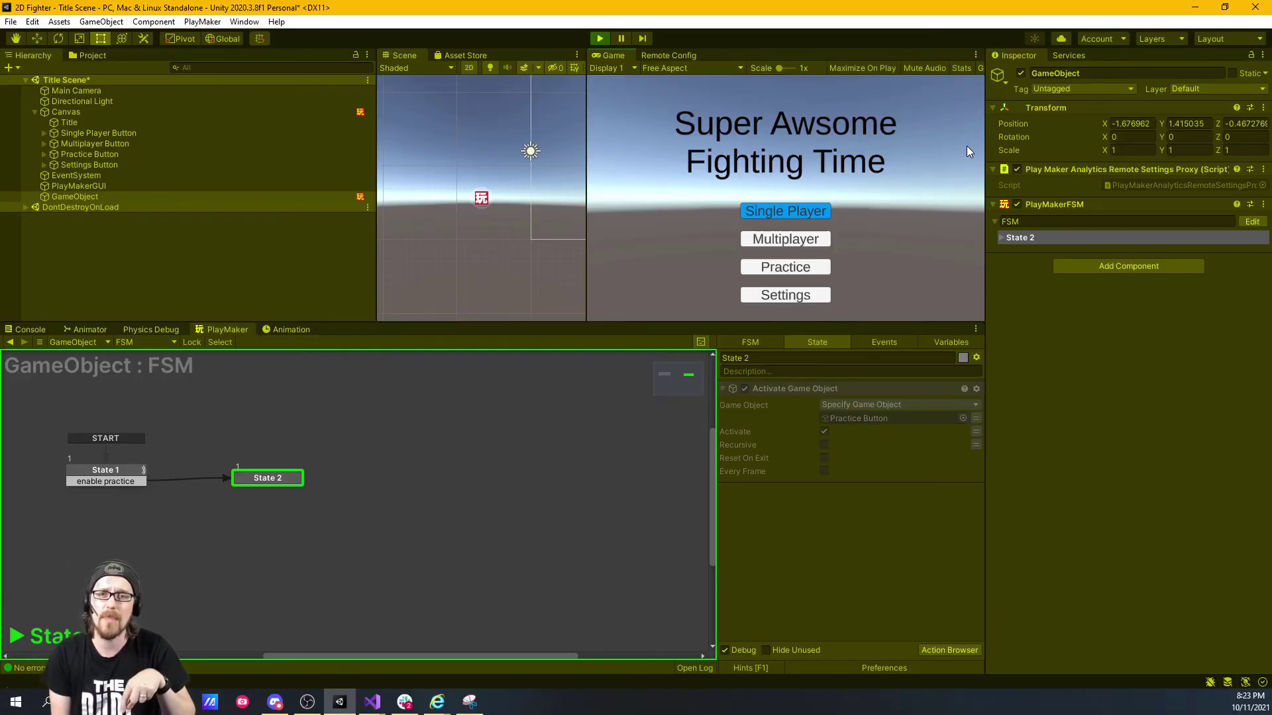